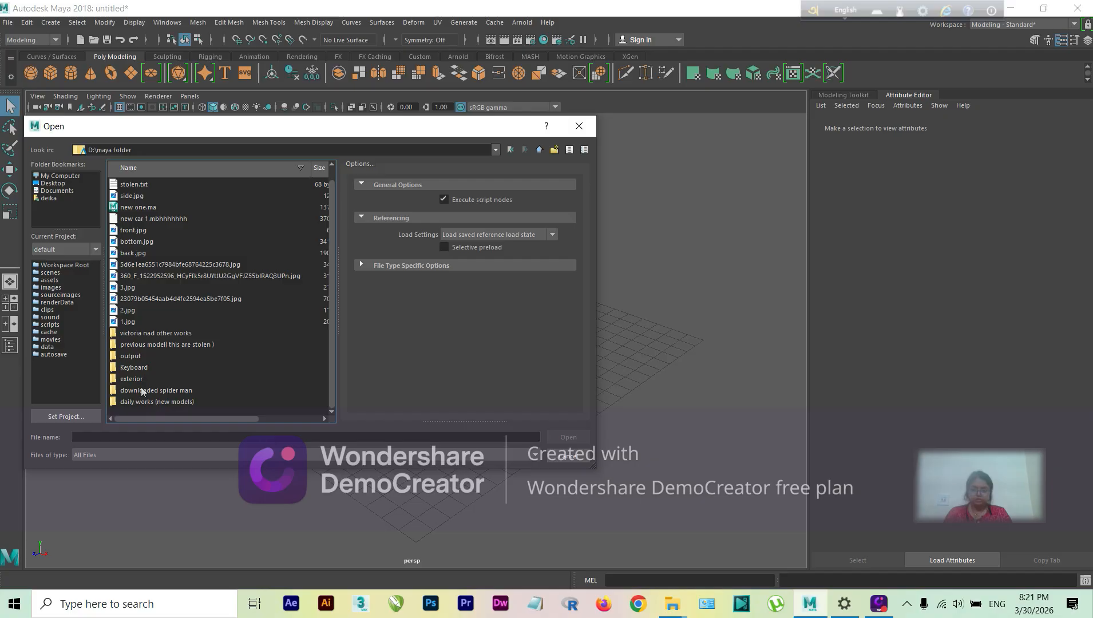
- Open TODAY MAYA MODEL.ma from the "daily works (new models)" folder, discarding the changes to the untitled scene
double_click(150, 401)
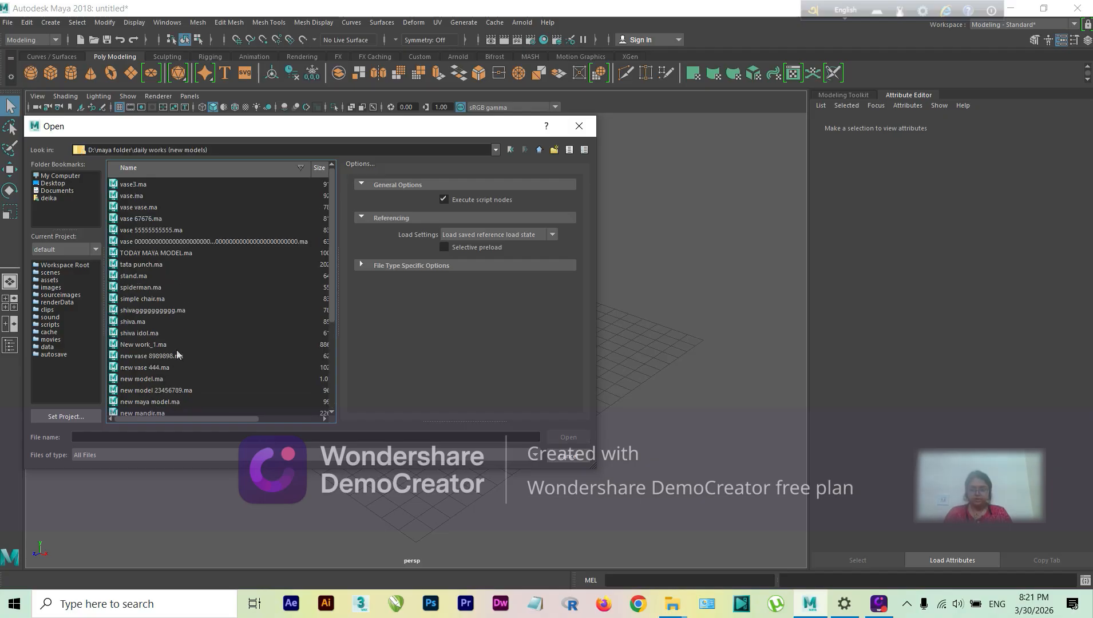
left_click(166, 254)
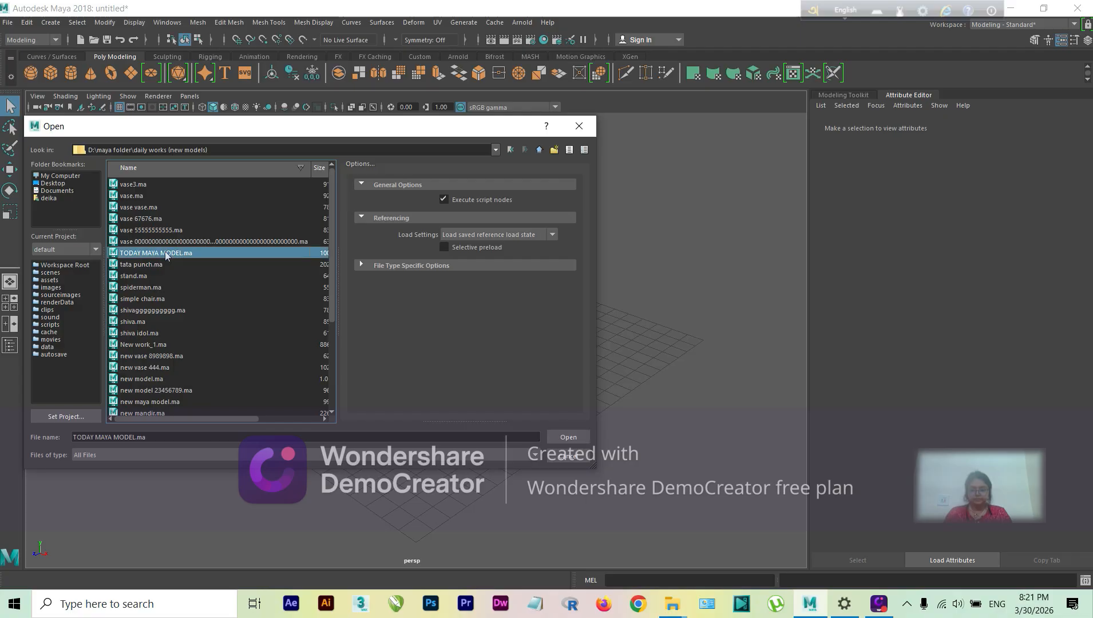
left_click(561, 434)
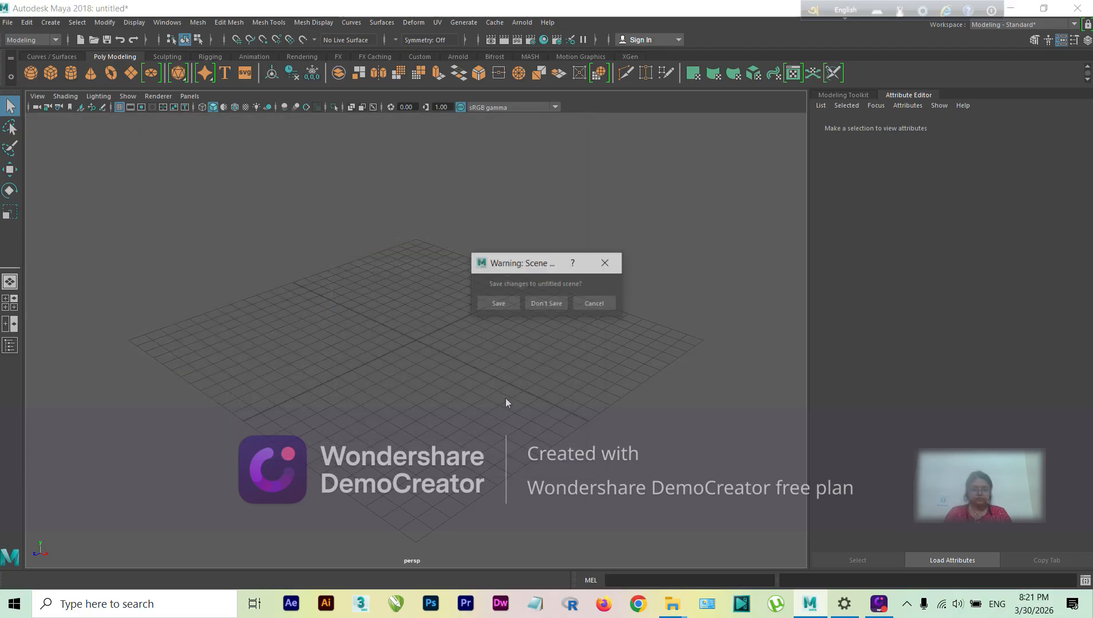
left_click(553, 303)
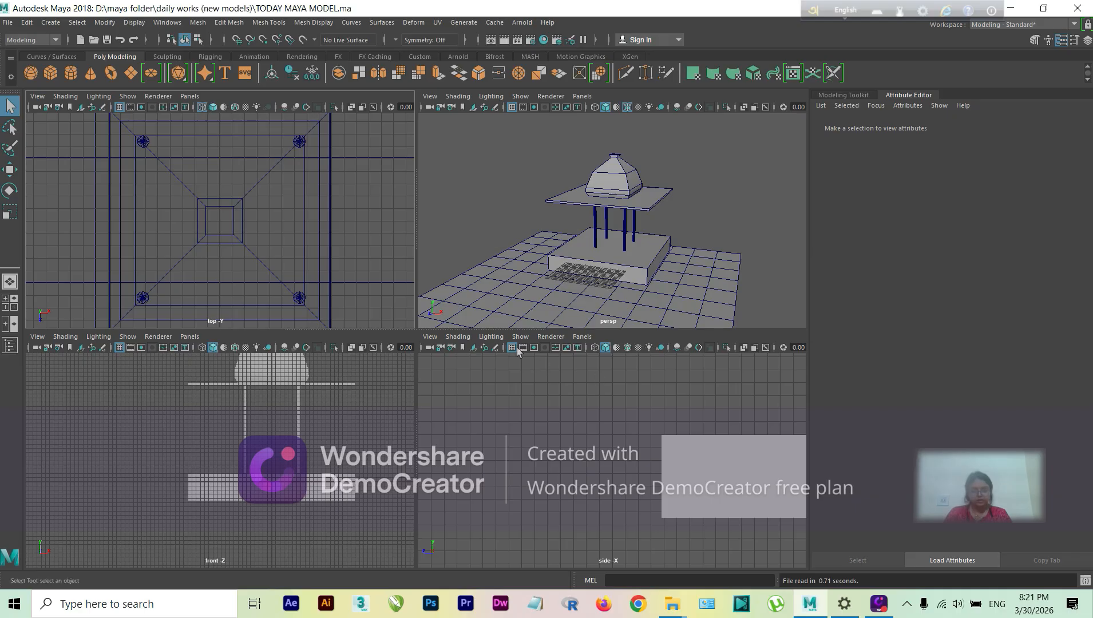
- Show only the perspective view of the pavilion model, with no object selected
middle_click(606, 231)
mouse_move(686, 265)
middle_mouse_down("alt")
mouse_move(642, 266)
mouse_move(692, 247)
middle_mouse_up("alt")
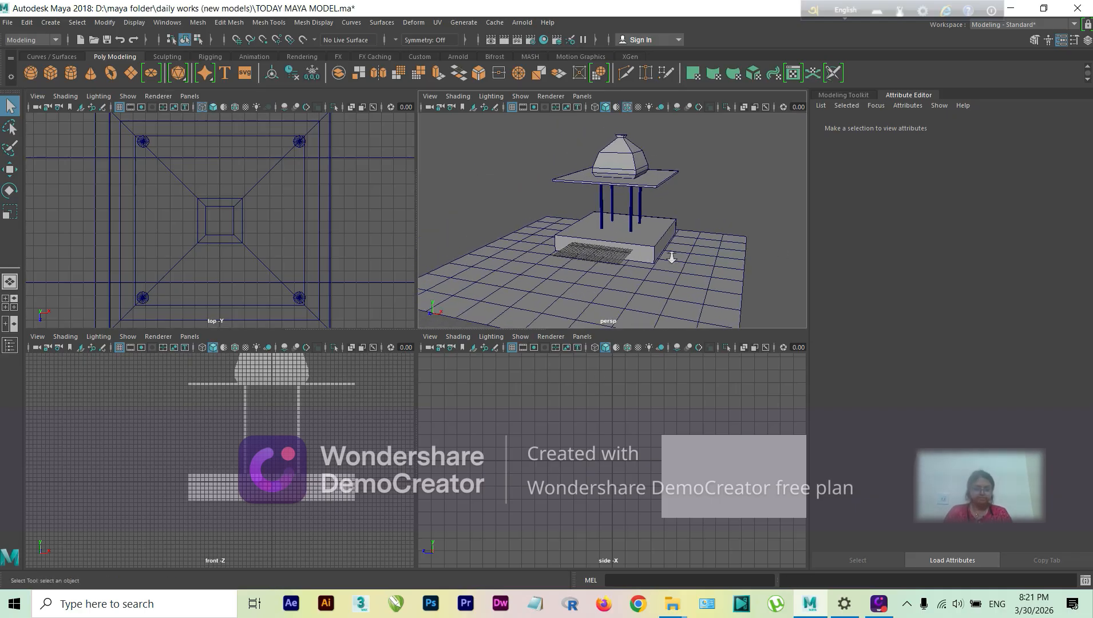
left_click(631, 228)
left_click(10, 281)
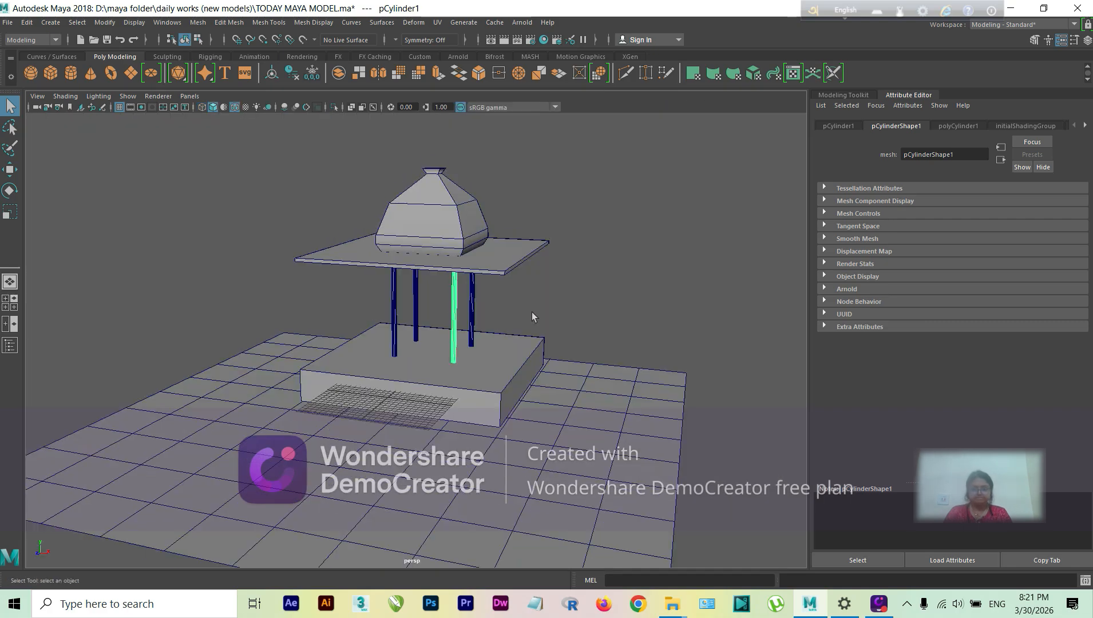
left_click_drag(472, 340, 378, 348, "alt")
scroll(378, 347, "up", 4)
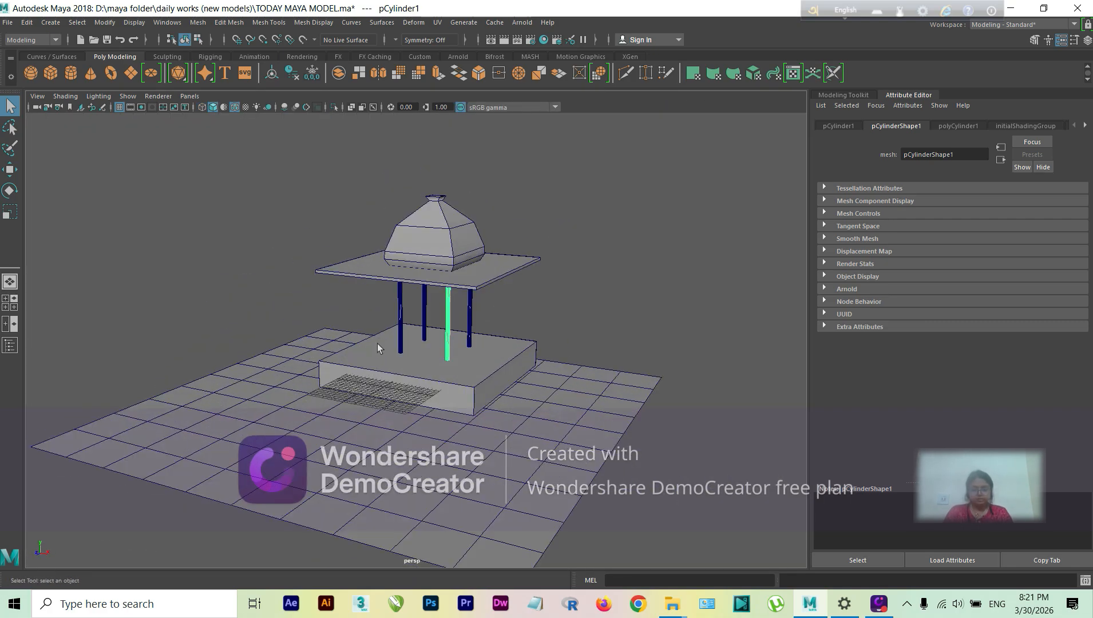
middle_click_drag(377, 333, 383, 305, "alt")
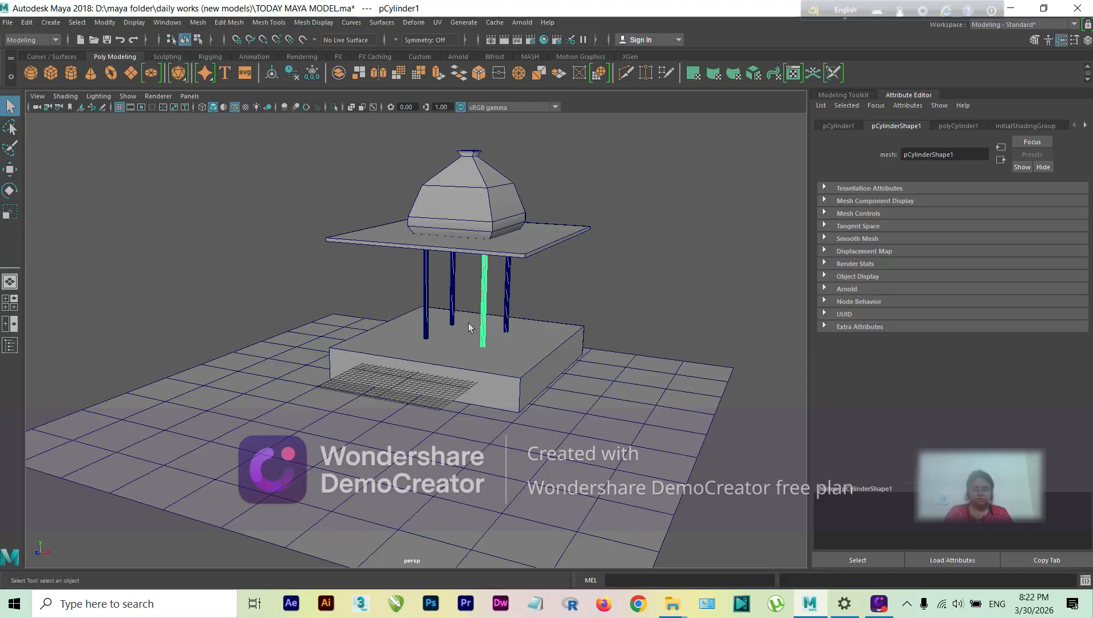
scroll(468, 320, "down", 3)
scroll(440, 262, "up", 2)
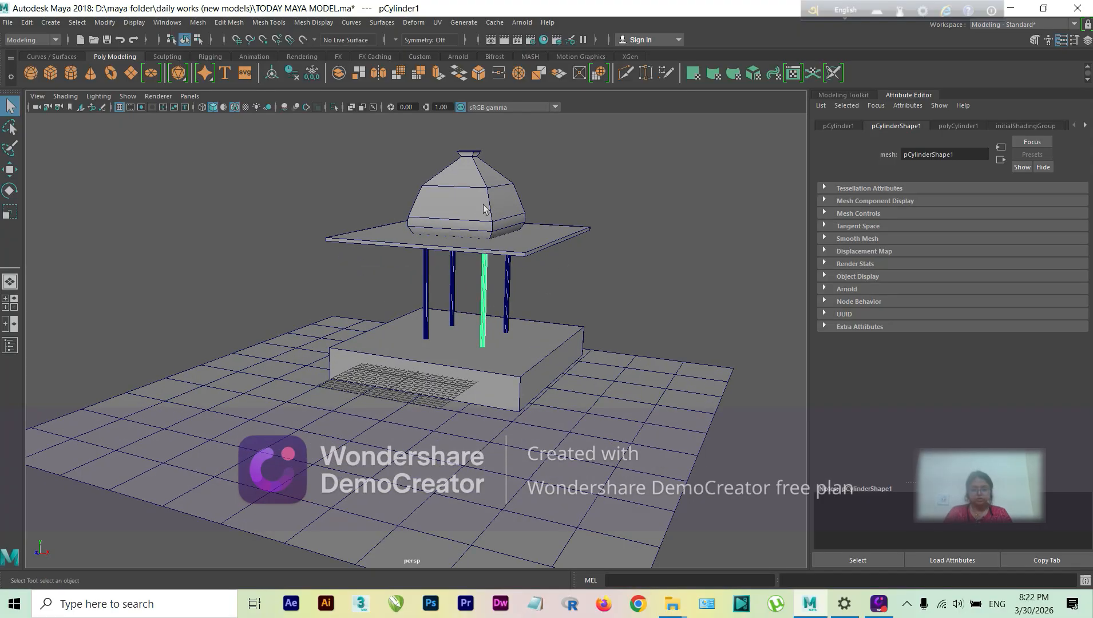
left_click(610, 231)
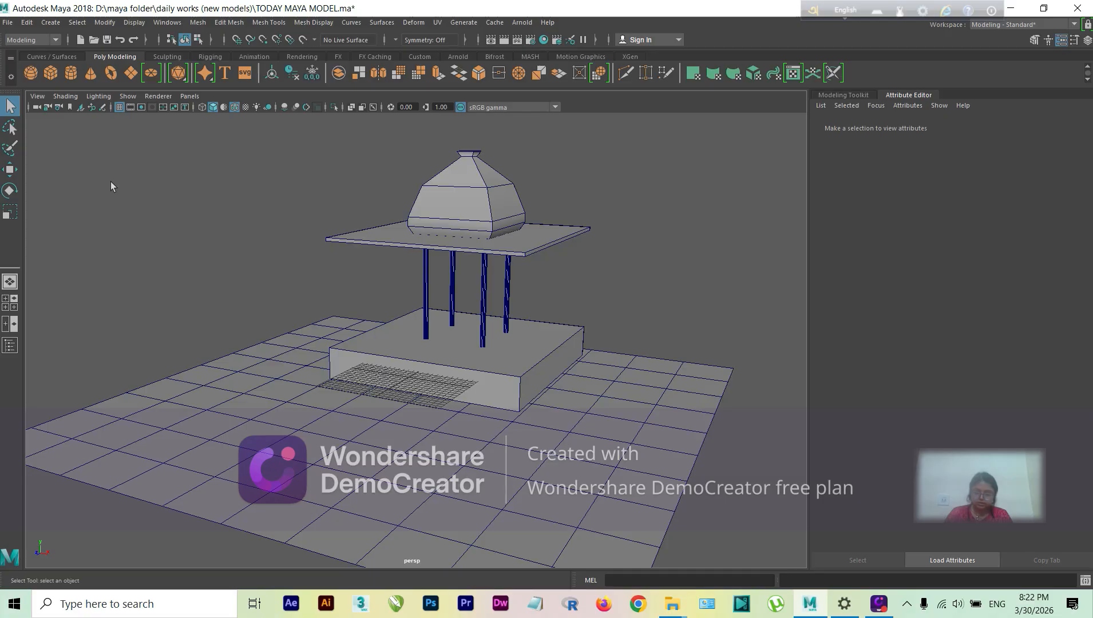
- Create a polygon cone, move it in front of the pavilion's base block and scale it up to a large size
left_click(91, 73)
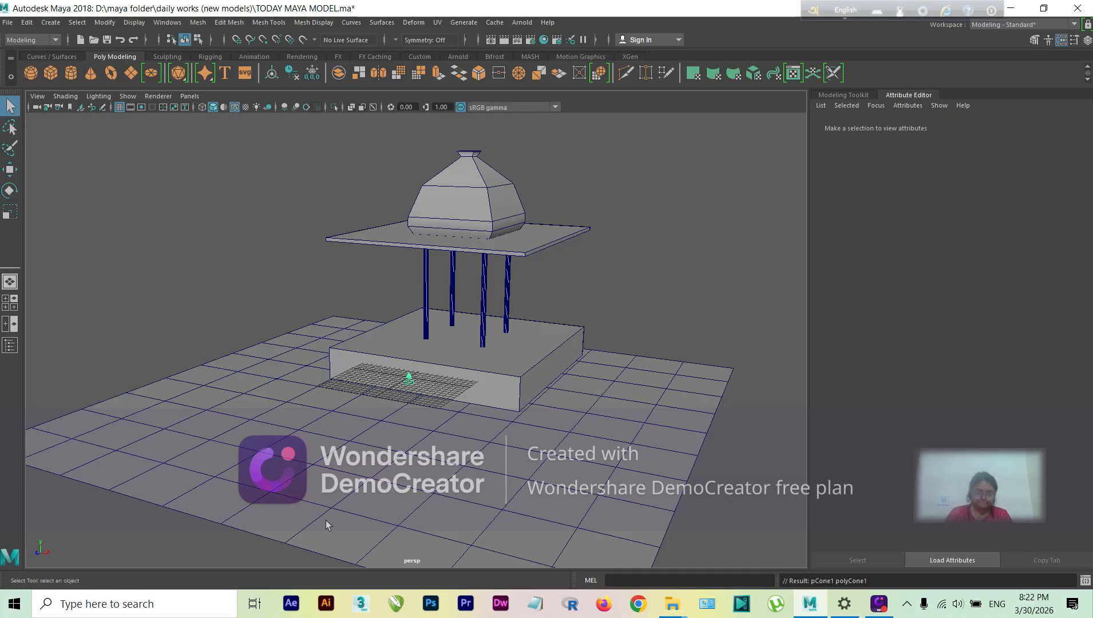
key("w")
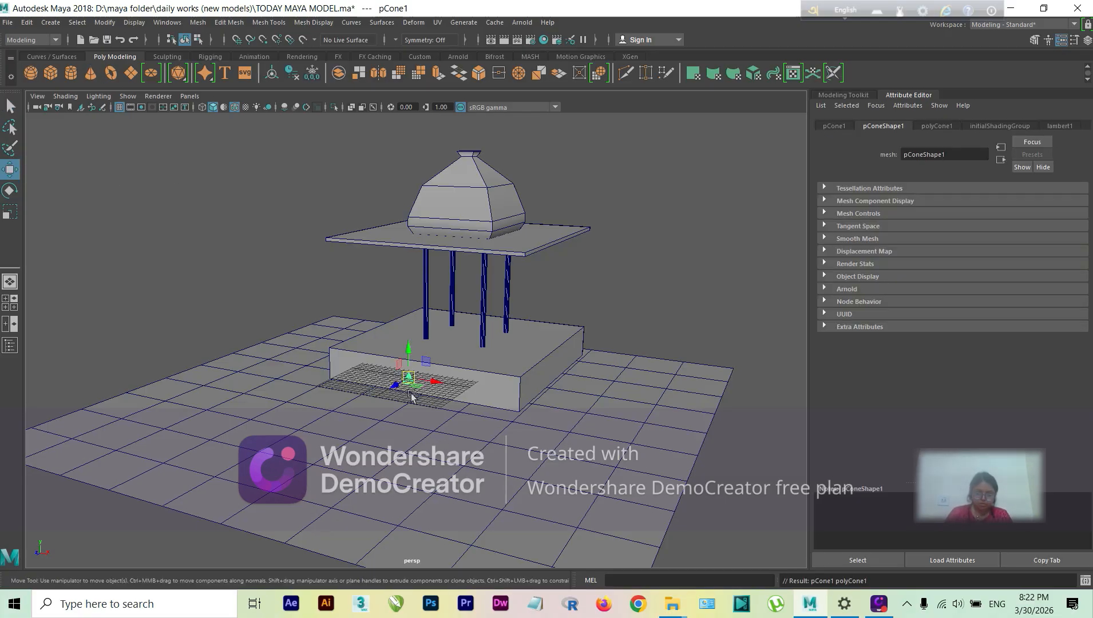
left_click_drag(394, 386, 426, 433)
key("r")
key("w")
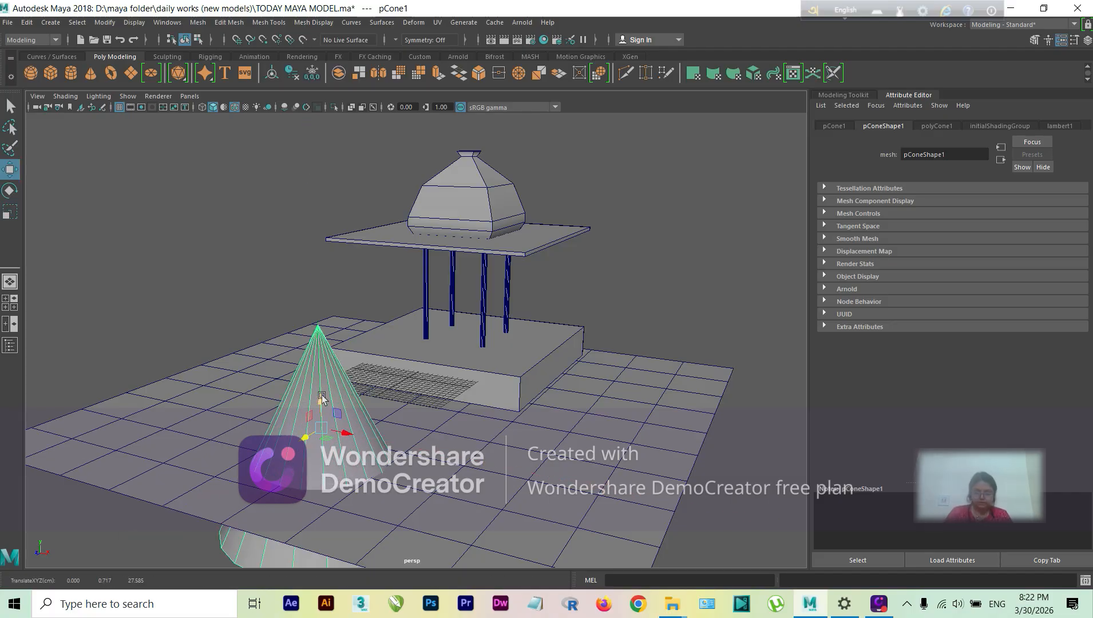
- Raise the enlarged cone vertically so that it stands on the ground plane in front of the pavilion
left_click_drag(323, 398, 322, 323)
scroll(342, 343, "down", 8)
left_click_drag(362, 384, 413, 392, "alt")
scroll(363, 373, "up", 3)
scroll(363, 374, "up", 3)
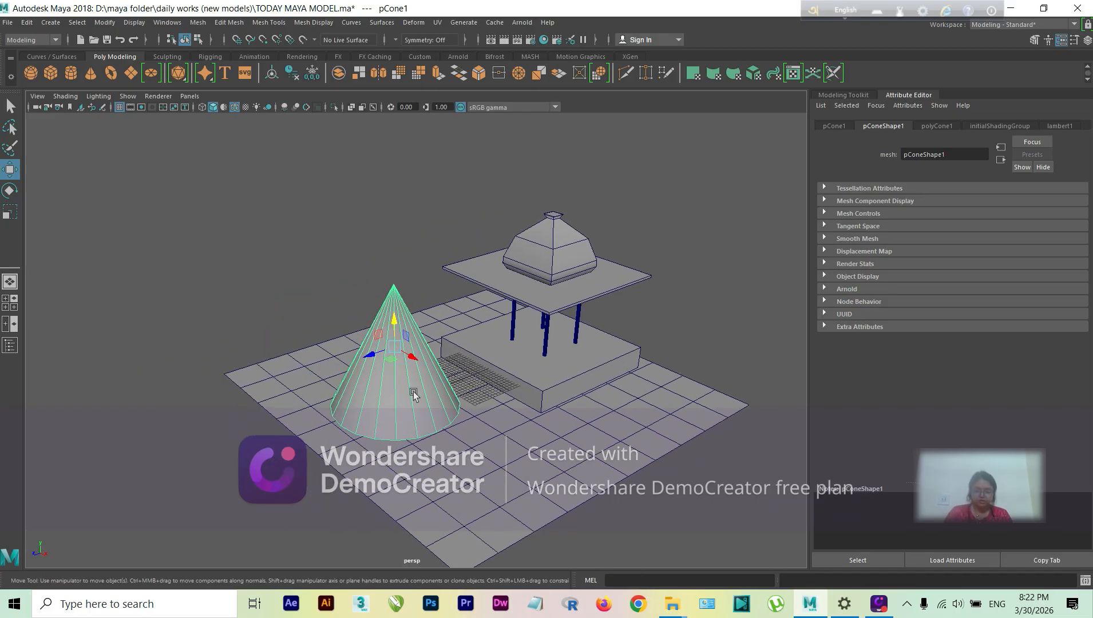
scroll(395, 398, "up", 3)
mouse_move(318, 403)
left_mouse_down("alt")
mouse_move(351, 395)
mouse_move(324, 390)
left_mouse_up("alt")
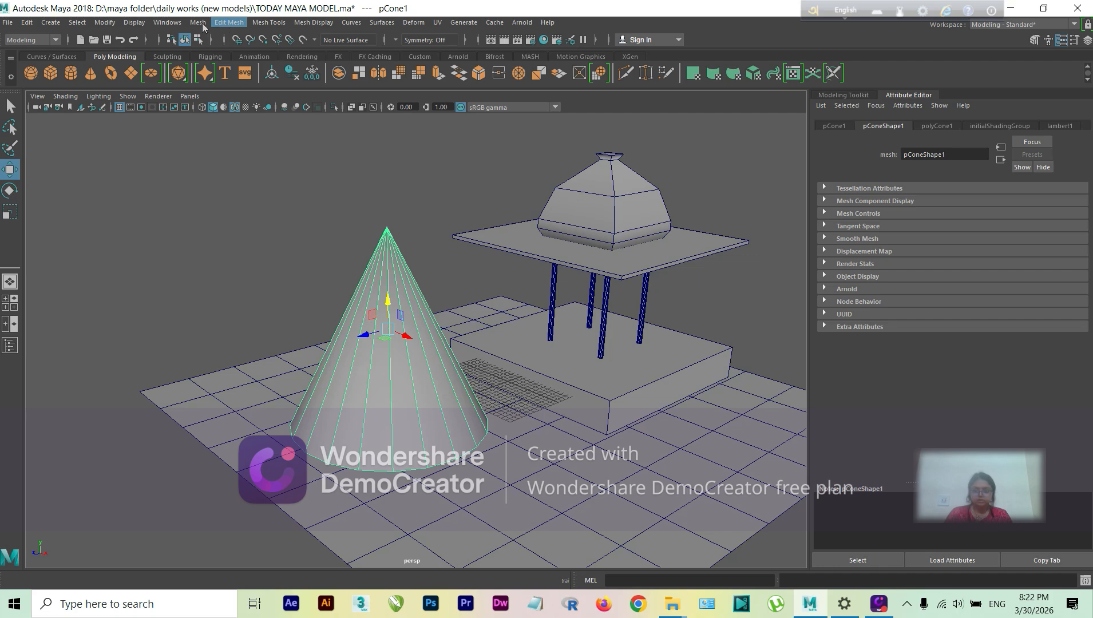
- Try to insert an edge loop around the cone with the Insert Edge Loop tool on its side edges
left_click(201, 24)
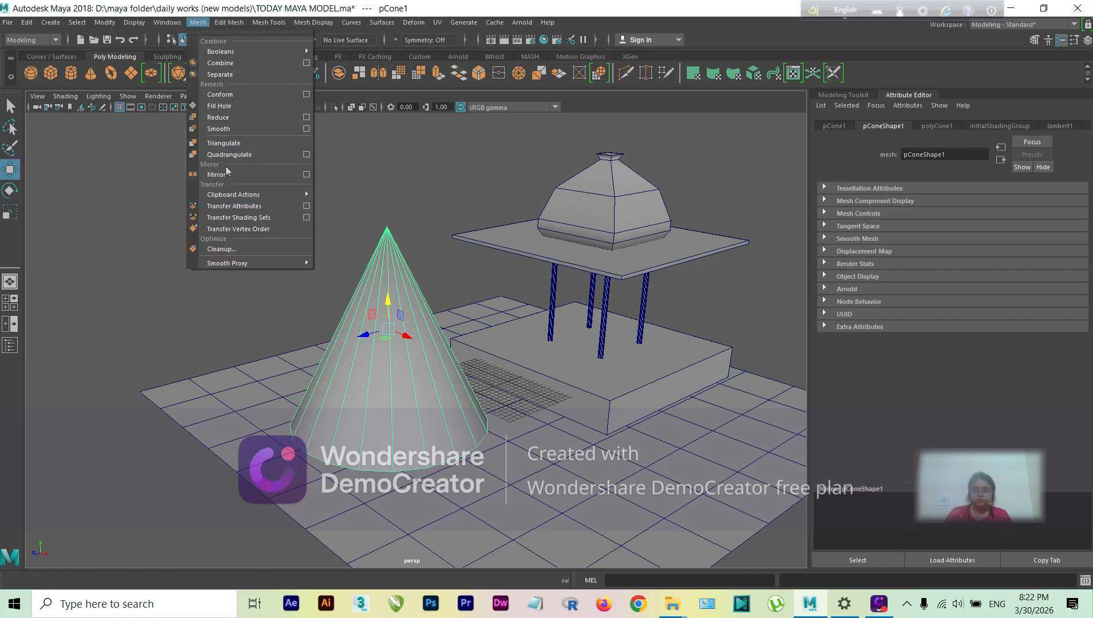
mouse_move(232, 20)
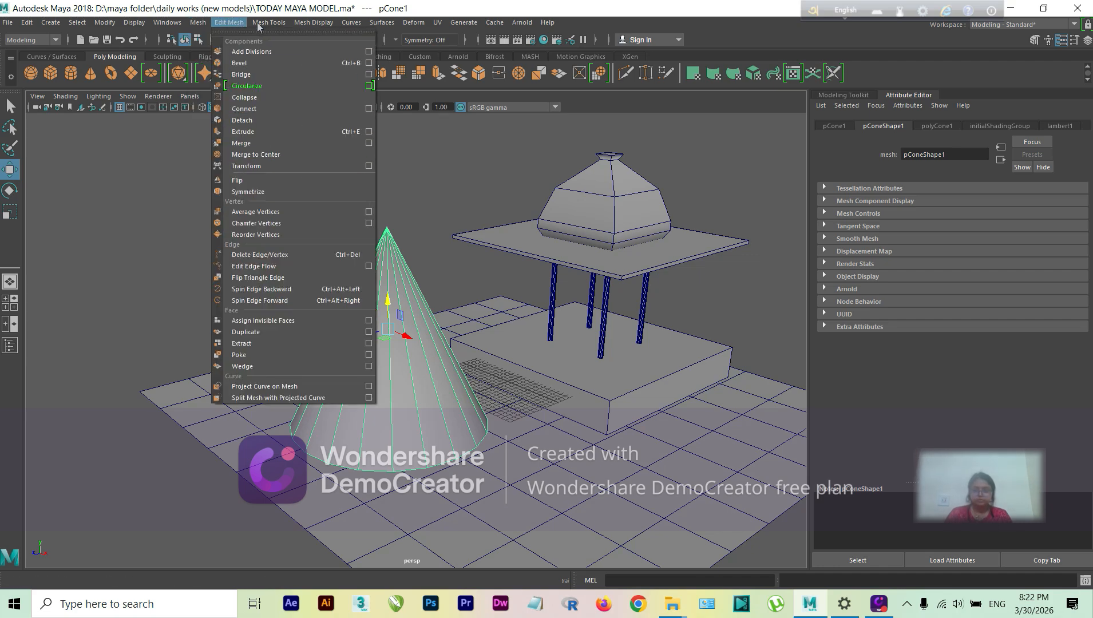
mouse_move(266, 22)
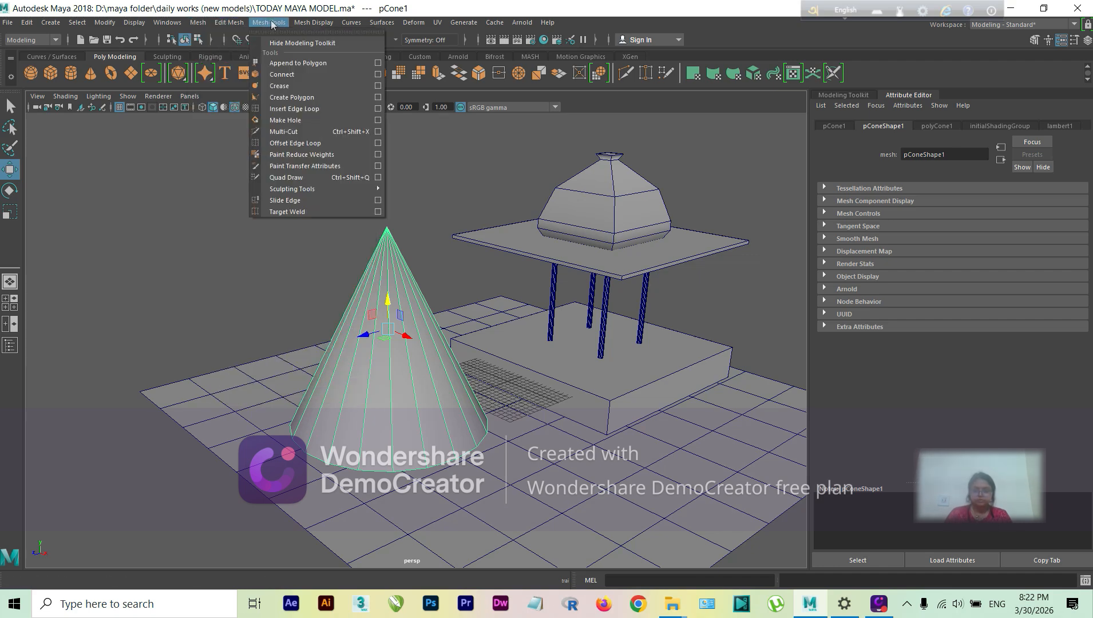
left_click(297, 108)
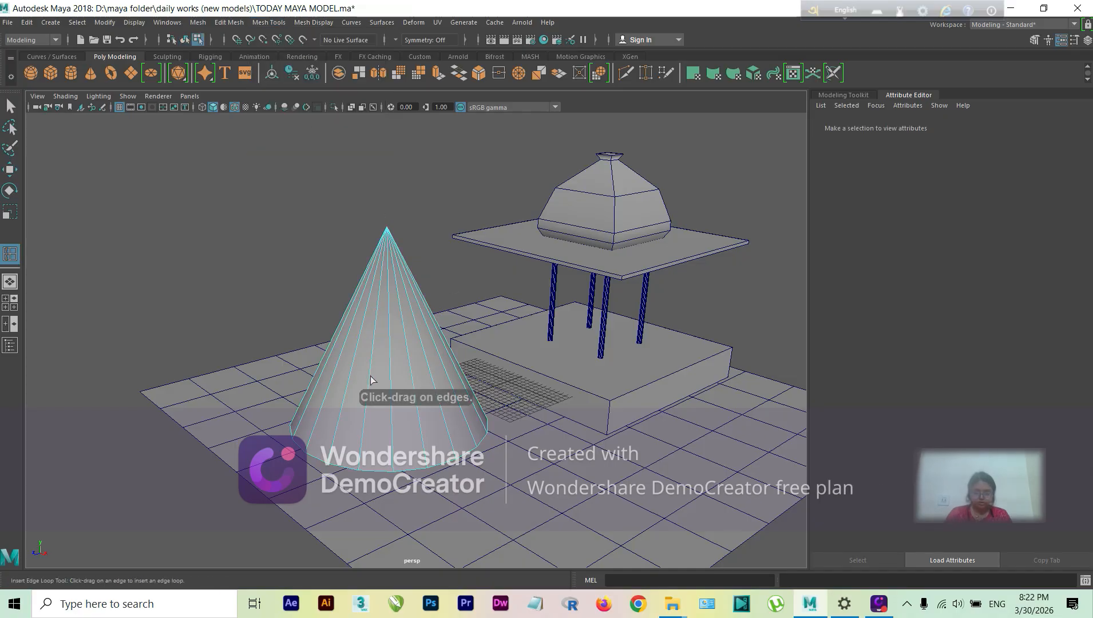
left_click(371, 380)
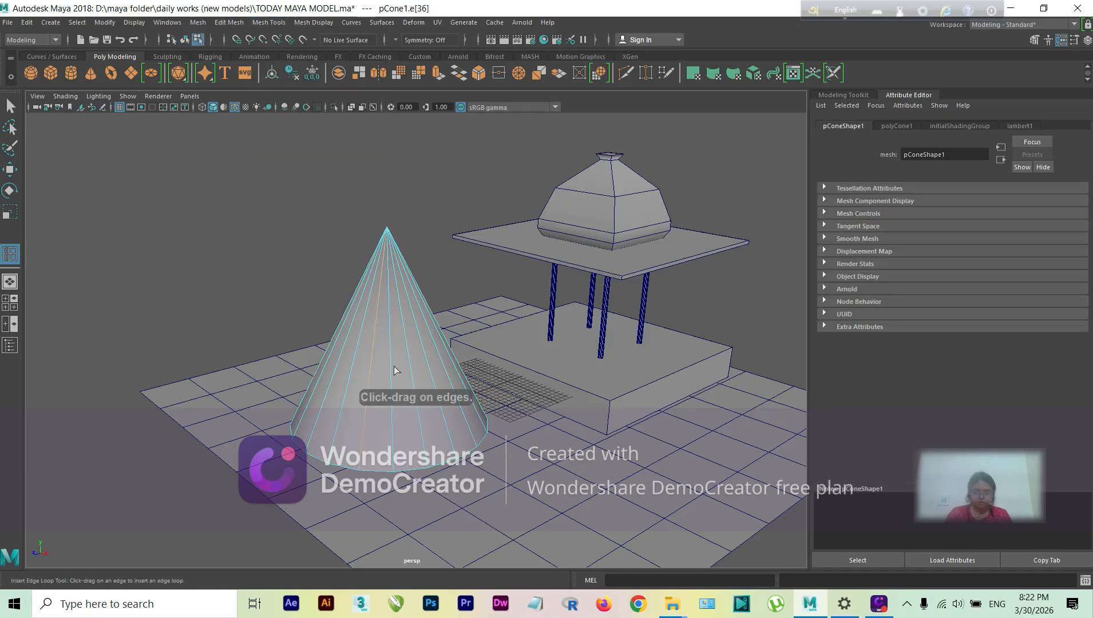
left_click(394, 417)
left_click(416, 425)
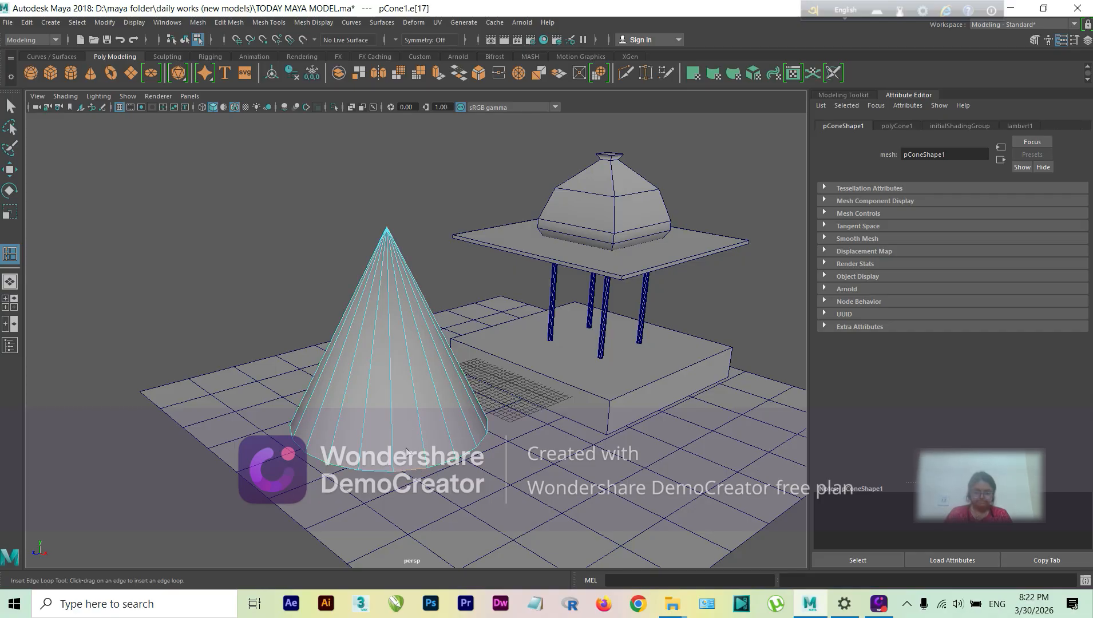
left_click(397, 400)
- Restart the Insert Edge Loop tool and retry the loop on another side edge of the cone
left_click(229, 23)
mouse_move(268, 23)
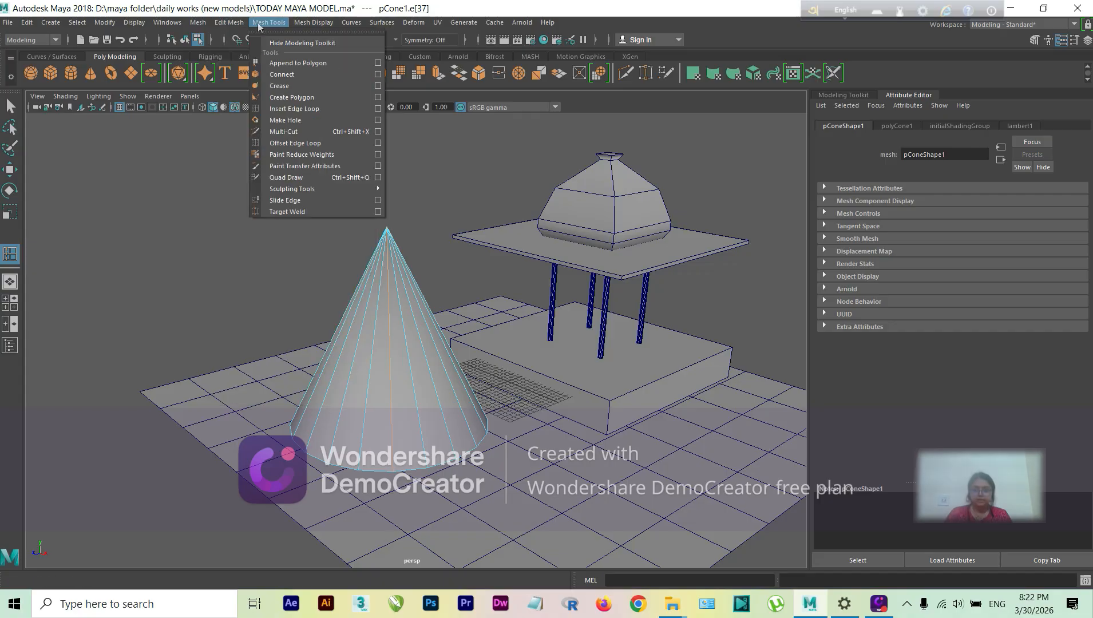
left_click(296, 110)
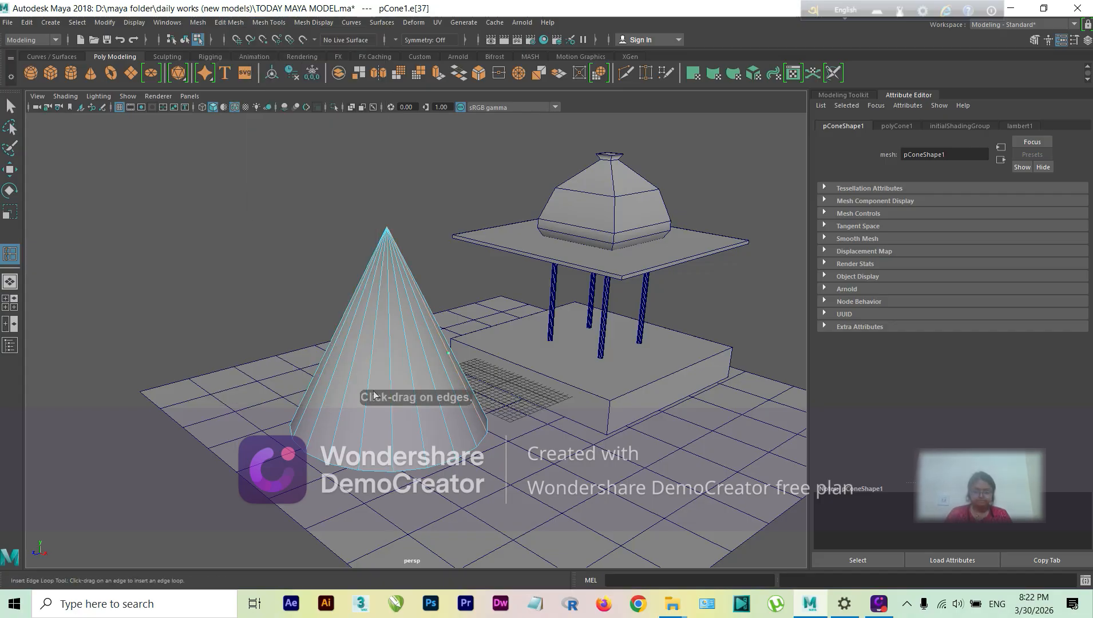
left_click(422, 381)
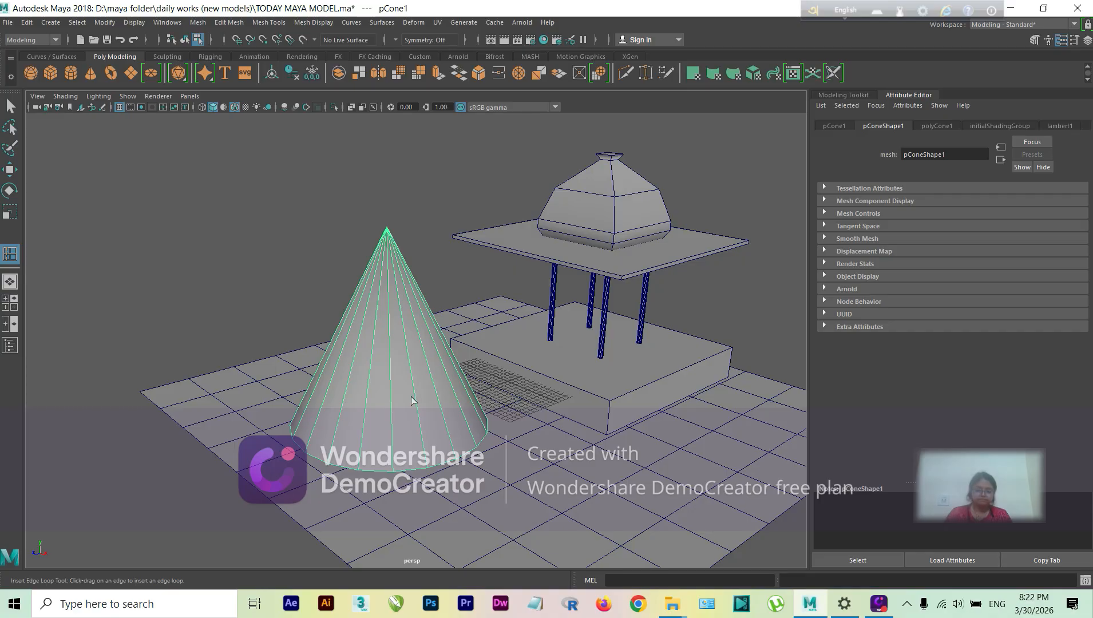
scroll(401, 400, "down", 5)
left_click_drag(354, 398, 475, 341, "alt")
scroll(475, 341, "up", 3)
middle_click_drag(499, 364, 407, 410, "alt")
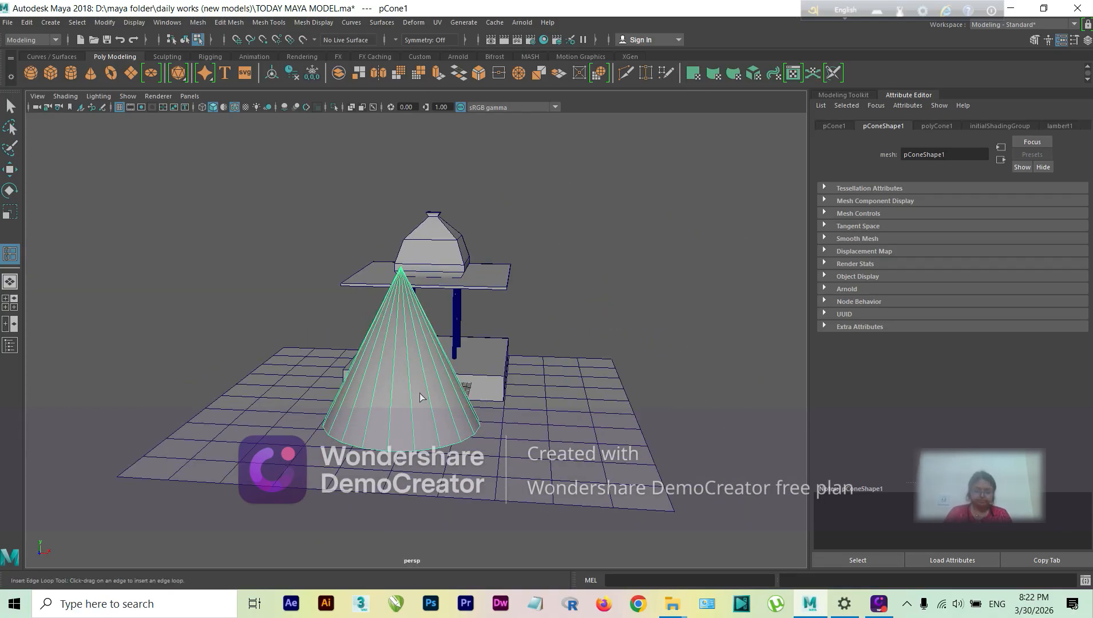
- Try Insert Edge Loop once more on a side edge at the front of the cone
left_click(269, 22)
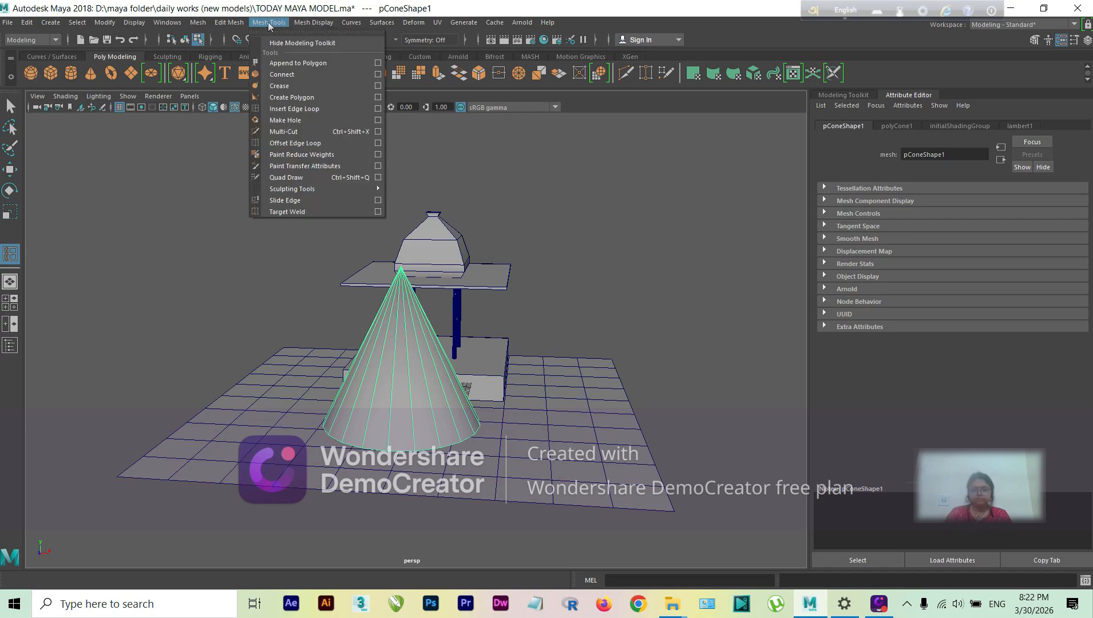
left_click(12, 105)
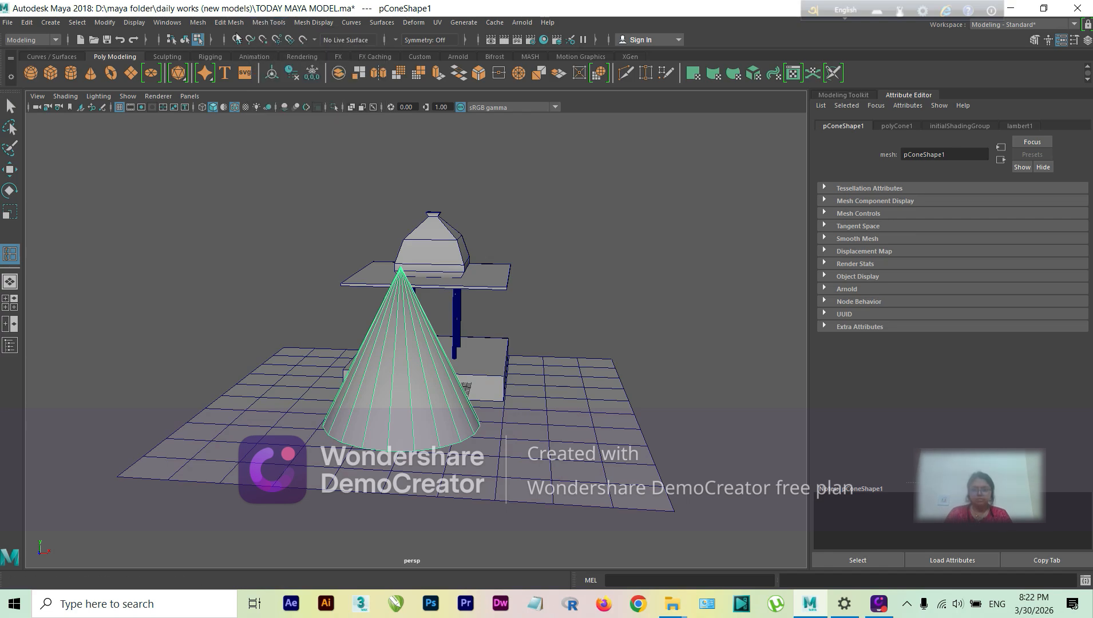
left_click(271, 24)
left_click(295, 108)
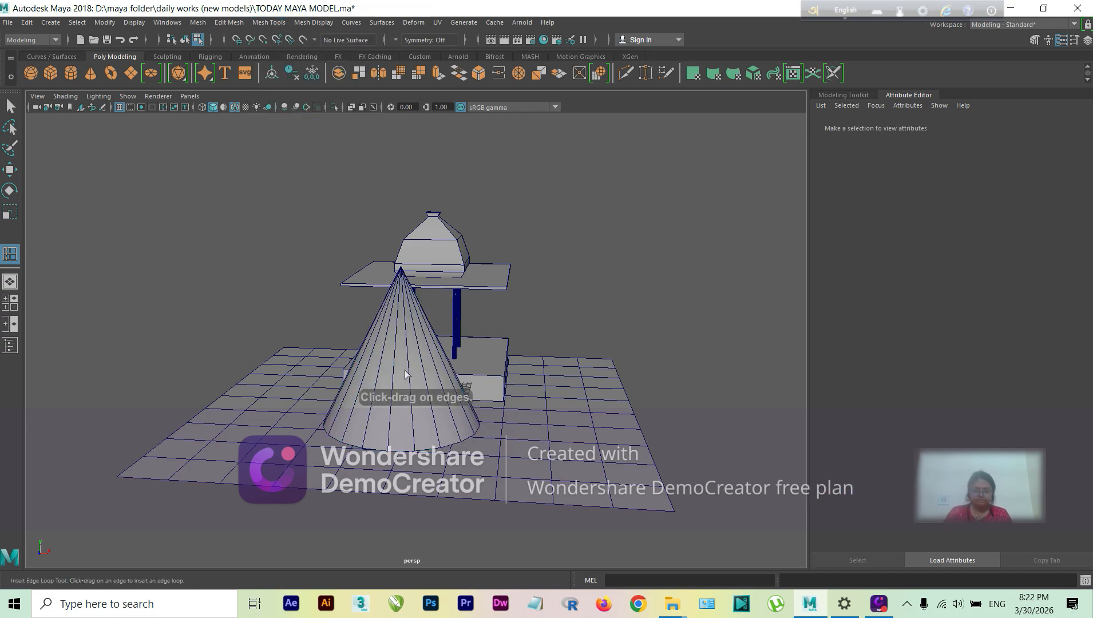
left_click(411, 383)
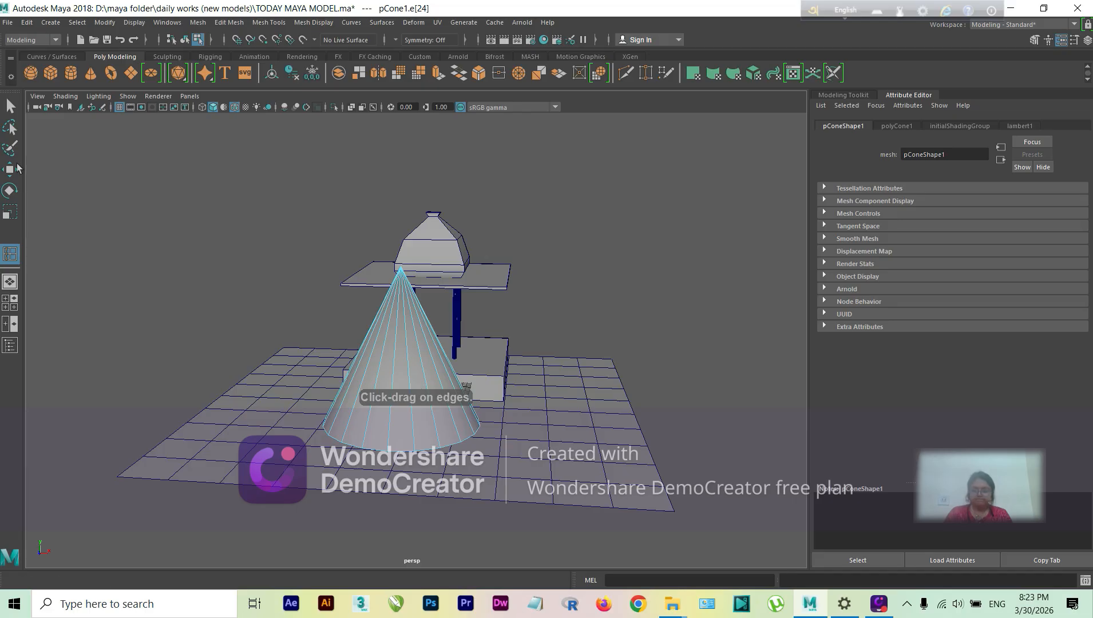
- Switch to the Select tool and select a single side edge at the front of the cone
left_click(11, 106)
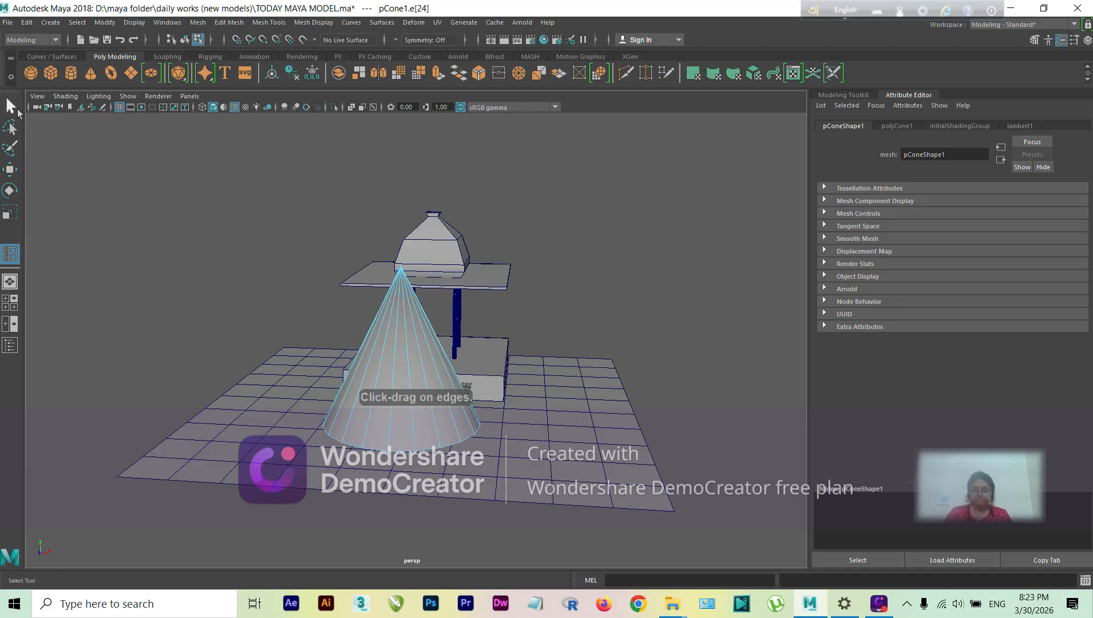
left_click(417, 377)
scroll(417, 373, "up", 3)
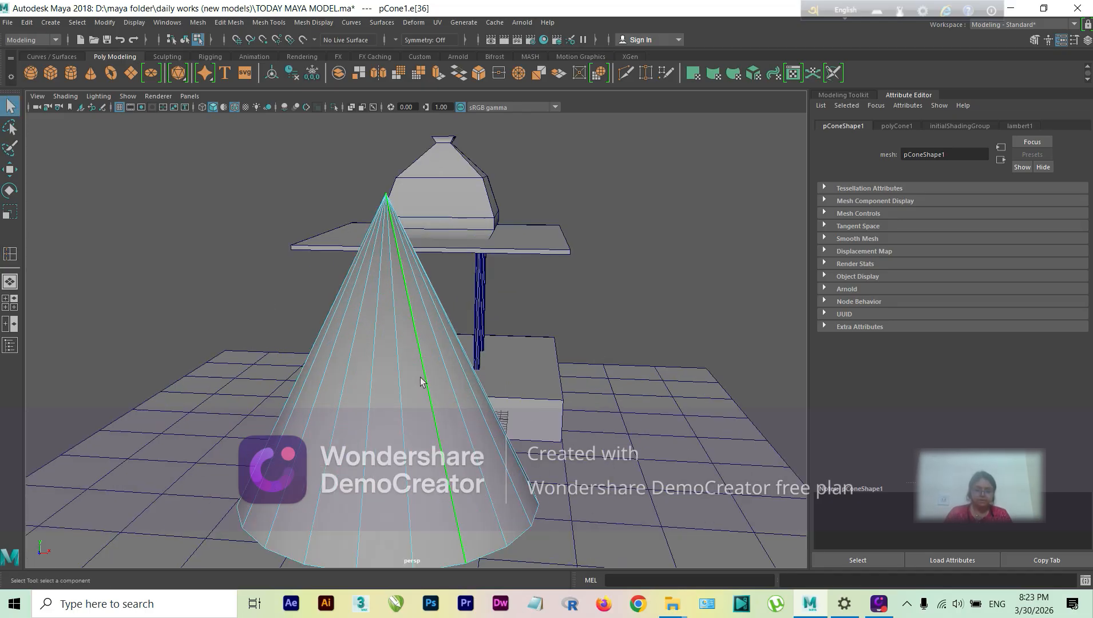
left_click(405, 387)
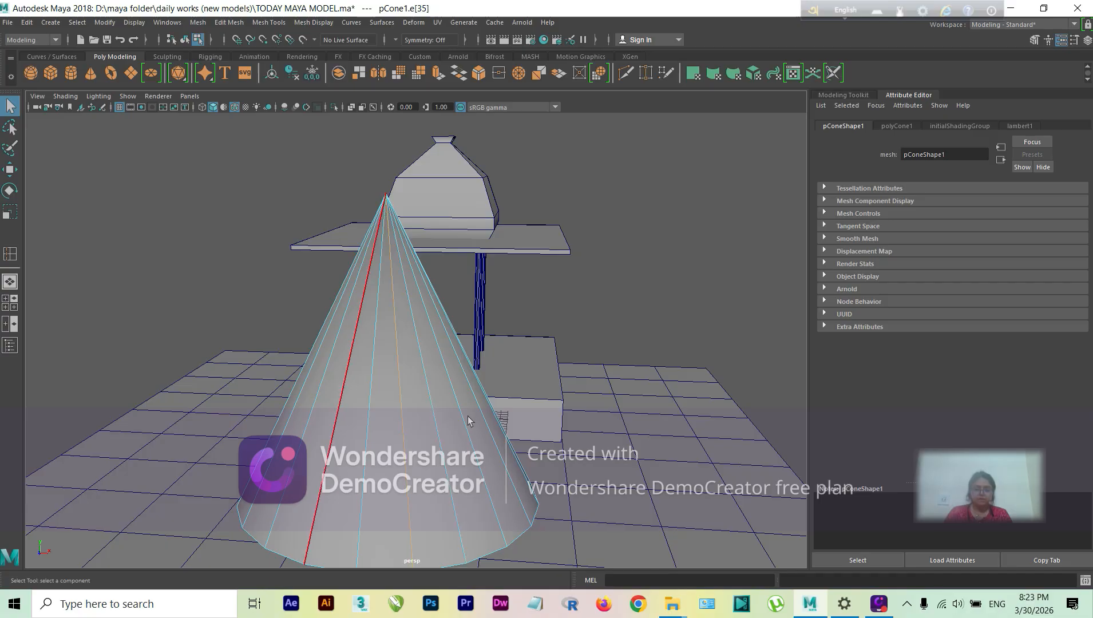
- Insert a horizontal edge loop around the pavilion's base block behind the cone
left_click(268, 23)
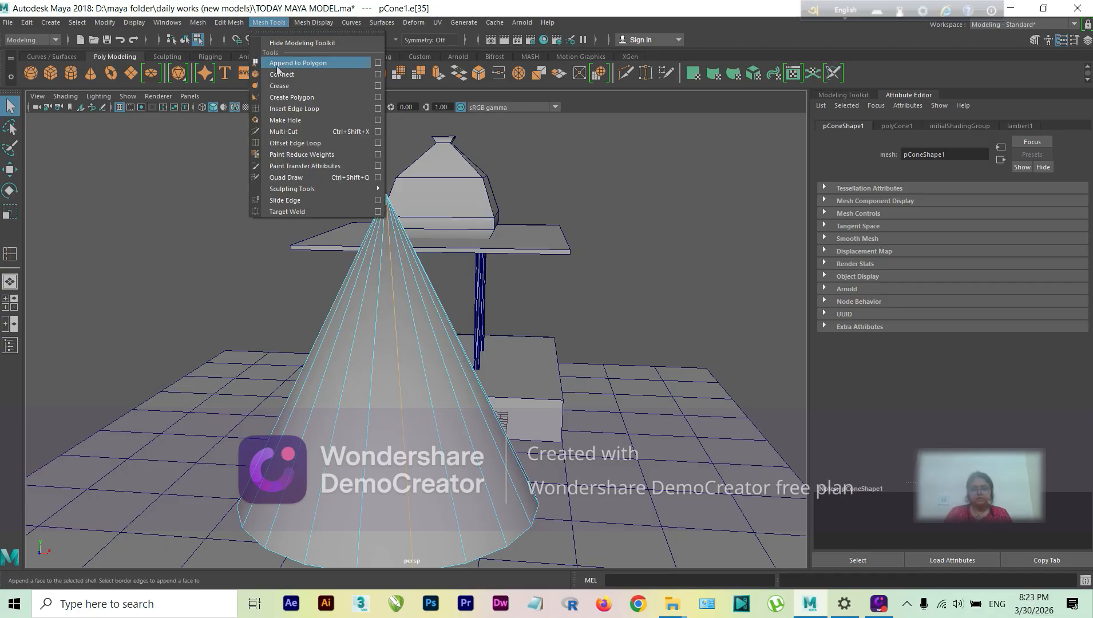
left_click(290, 109)
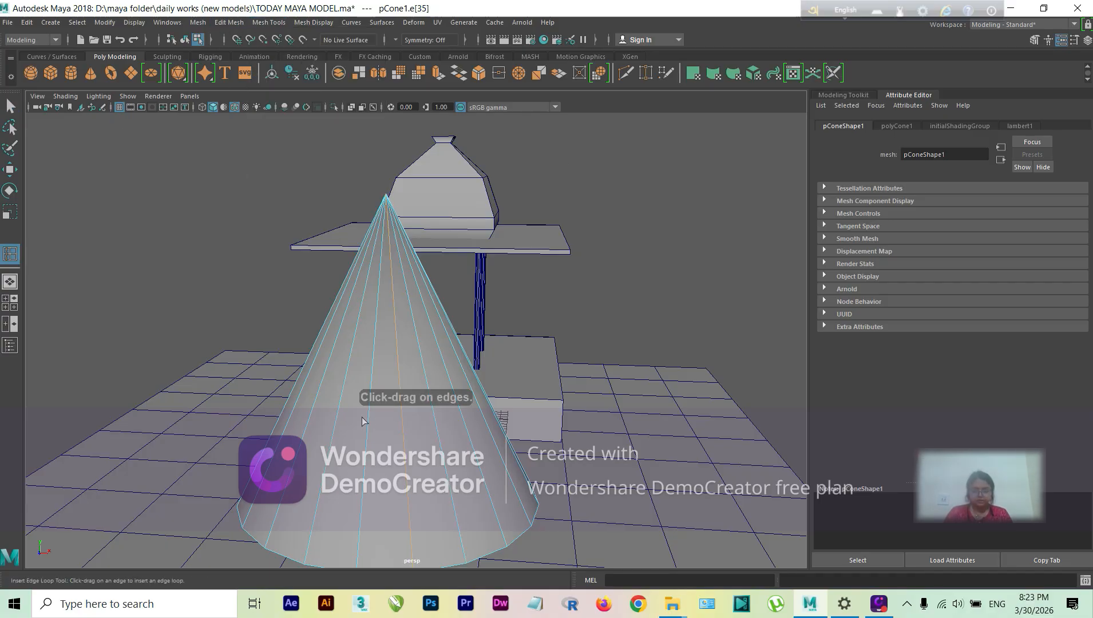
left_click(561, 424)
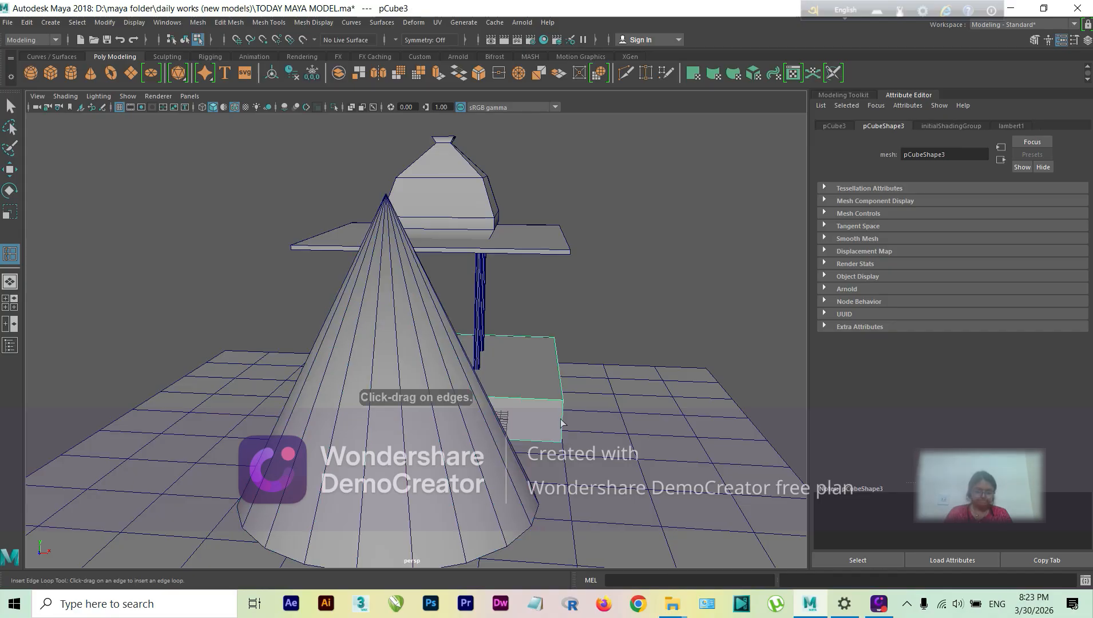
left_click(562, 423)
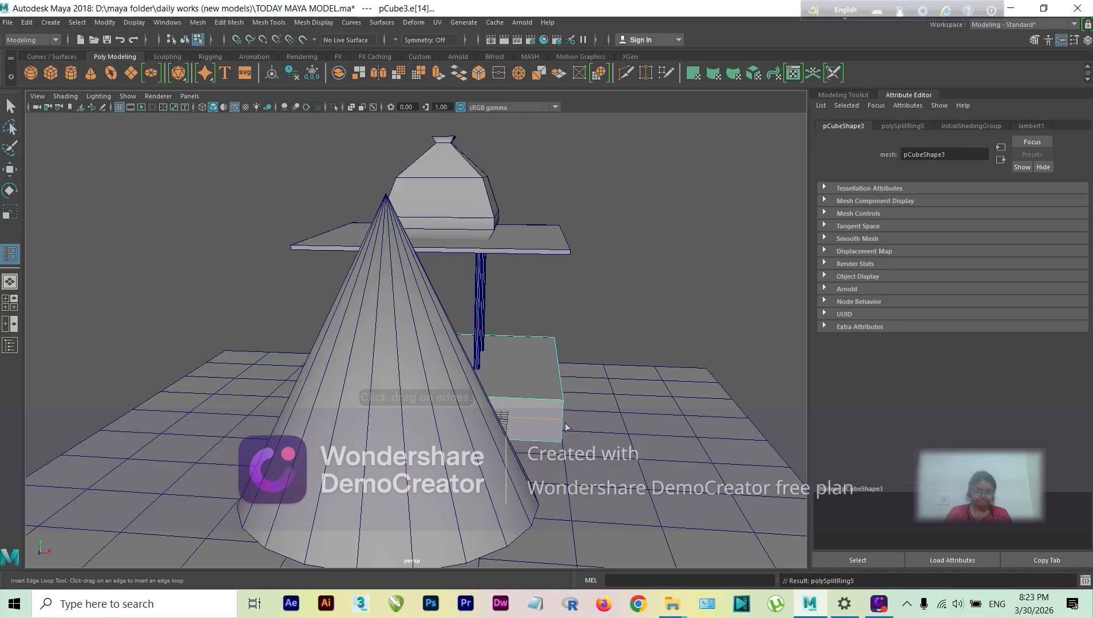
- Switch to the four-view layout and insert another horizontal edge loop on the base block in the front view
left_click(442, 434)
left_click_drag(445, 436, 406, 355, "alt")
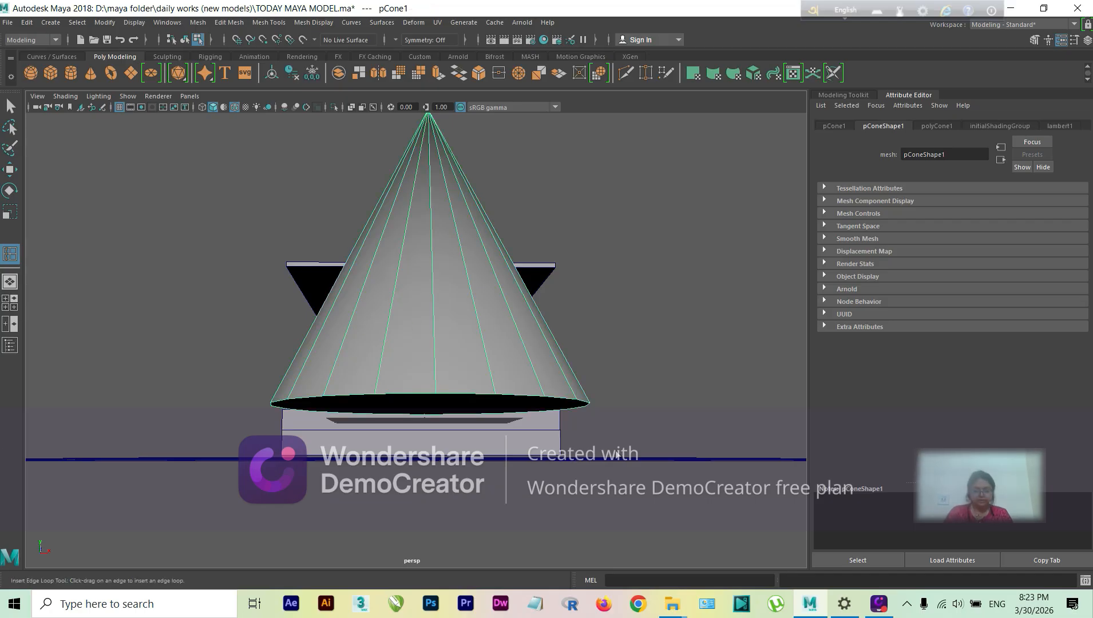
left_click(10, 302)
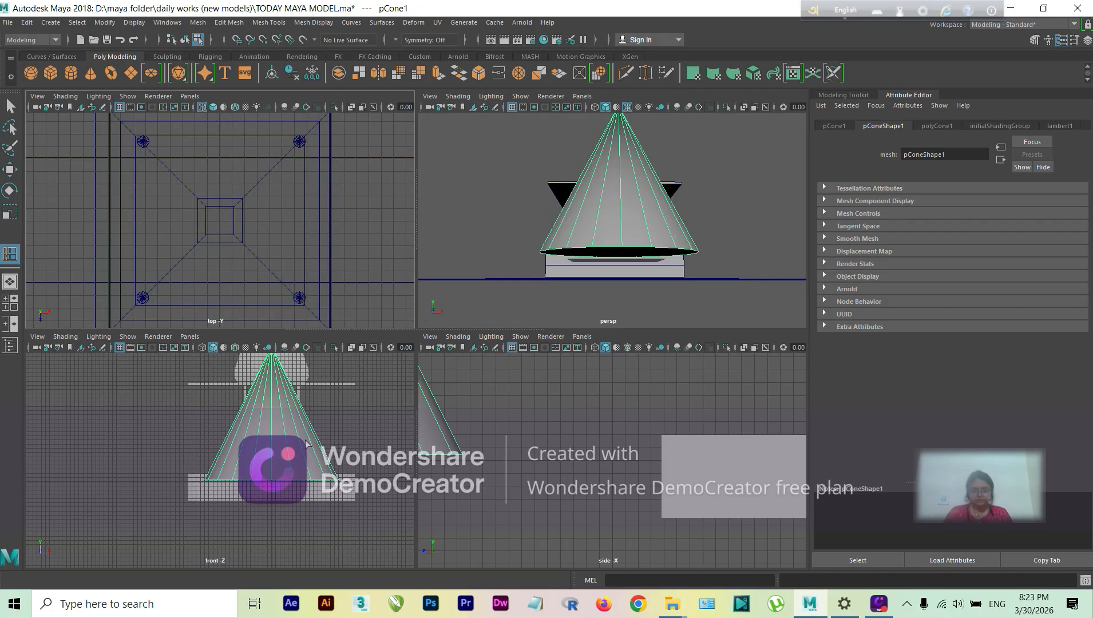
left_click(304, 466)
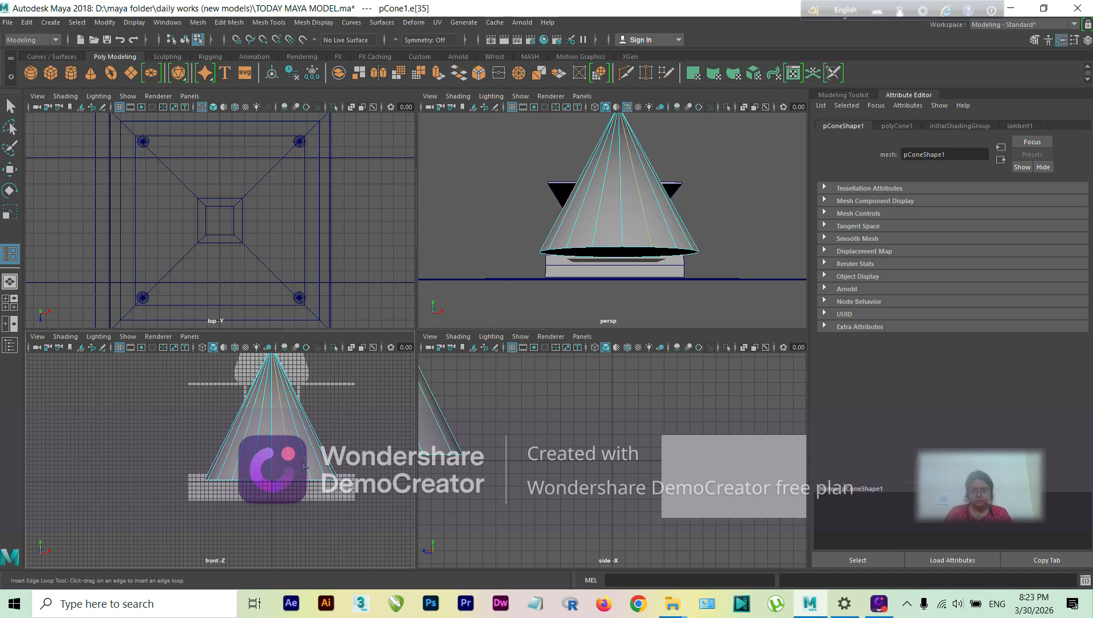
left_click(352, 498)
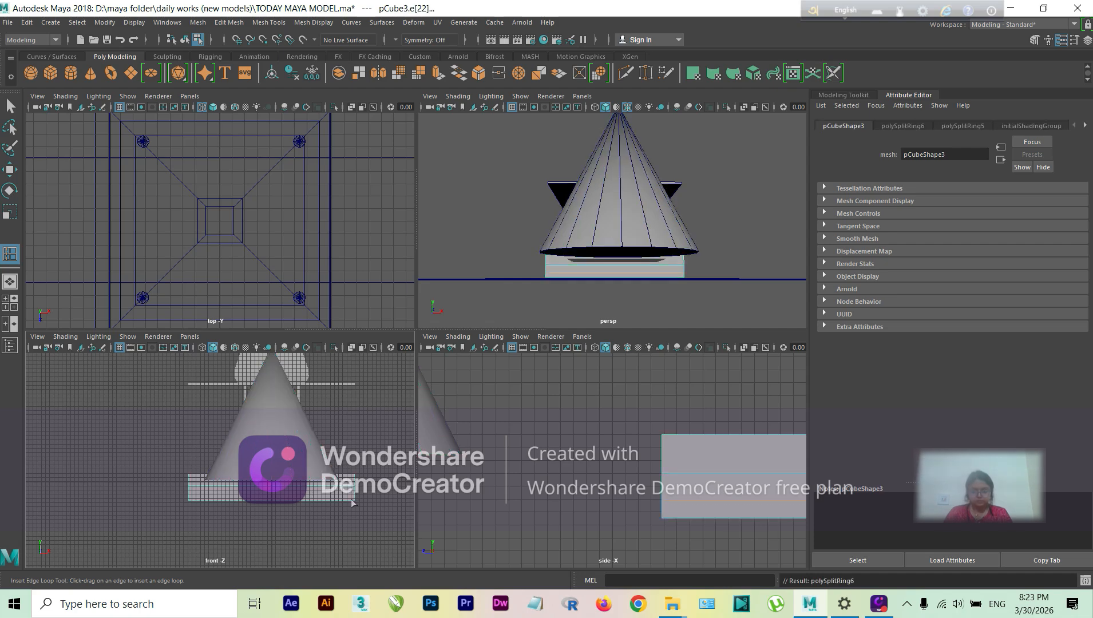
- Try to insert an edge loop on the cone's side edges in the front view
scroll(352, 498, "up", 4)
scroll(300, 425, "up", 3)
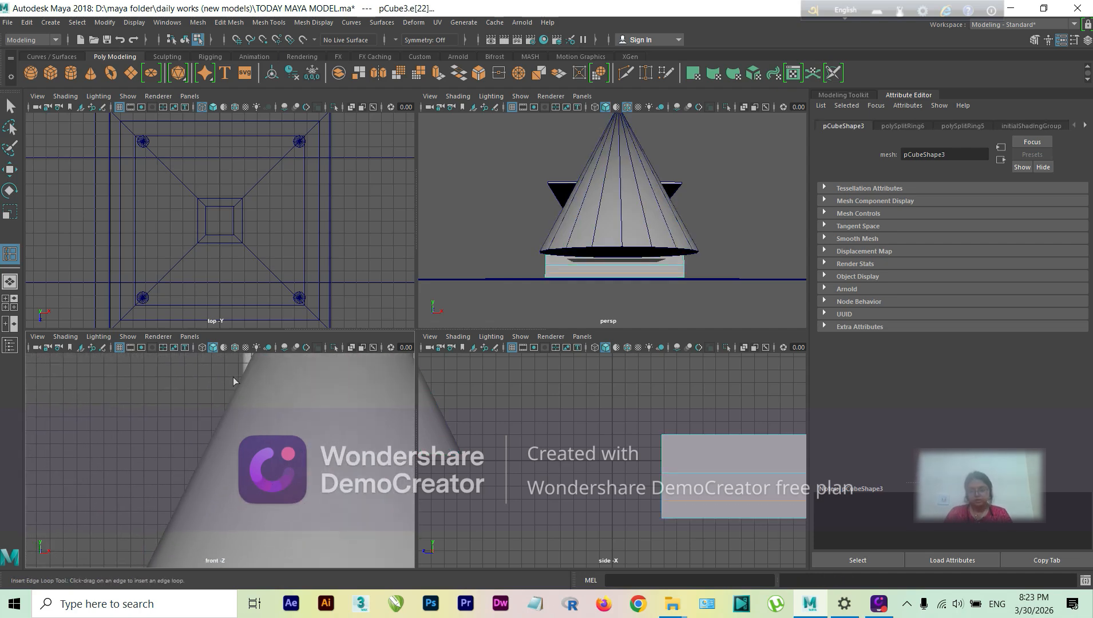
left_click(305, 458)
left_click(207, 467)
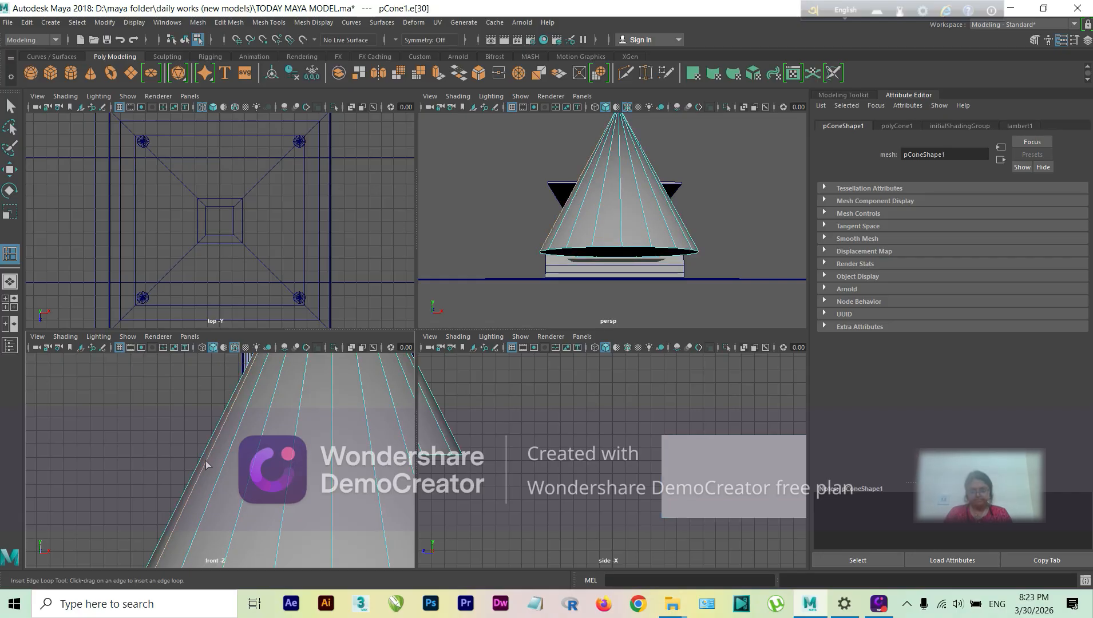
- Open the Insert Edge Loop tool's settings, choose Equal distance from edge, and try the tool on the cone
left_click(269, 23)
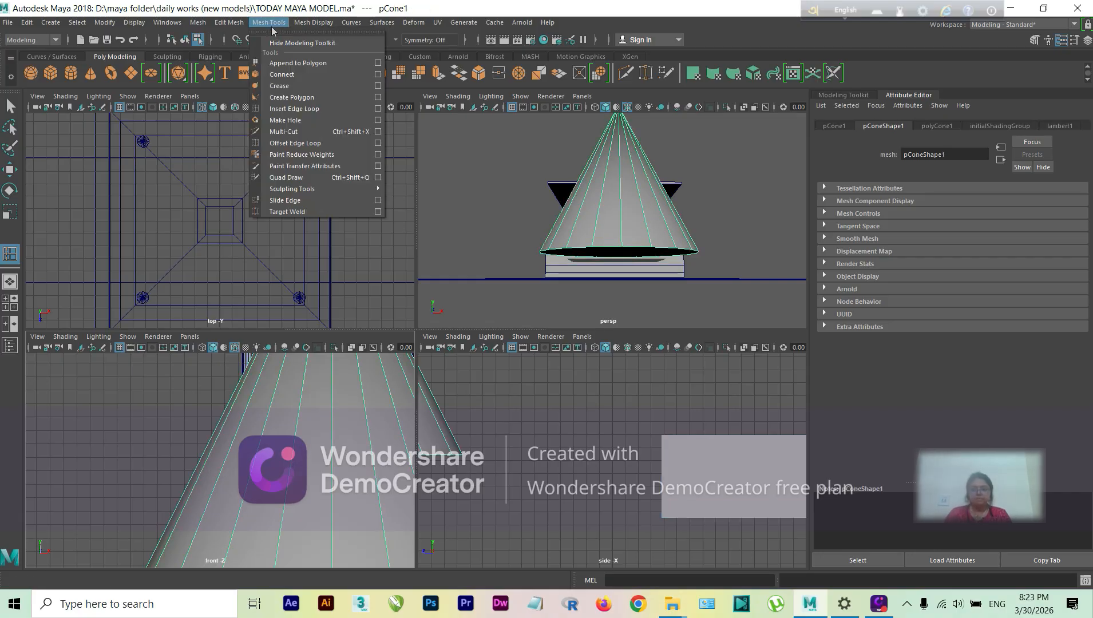
left_click(298, 108)
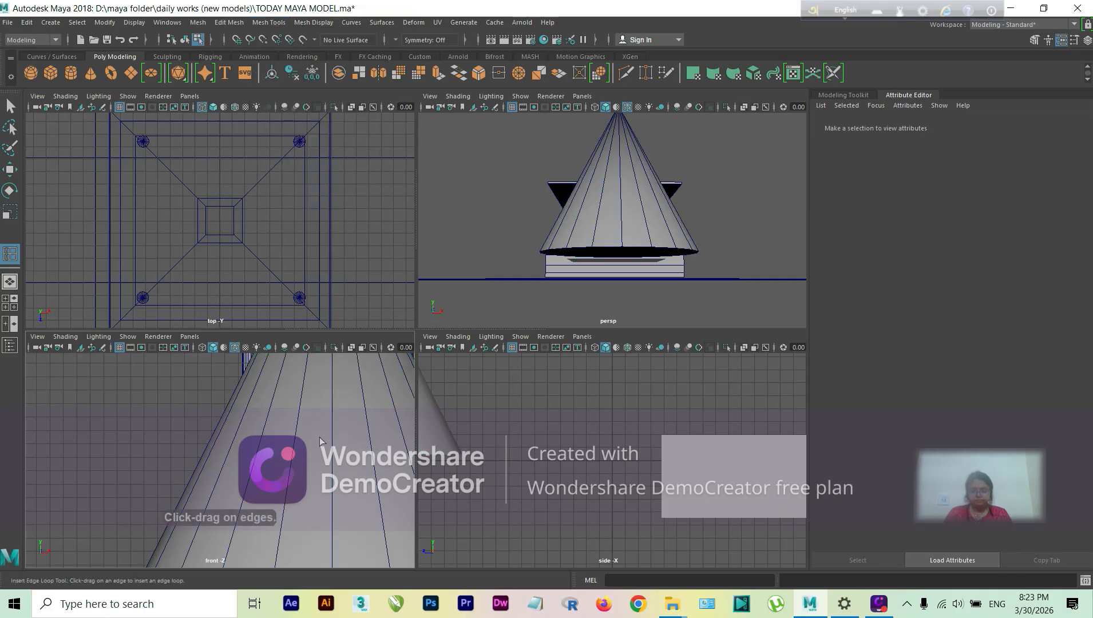
scroll(321, 438, "down", 4)
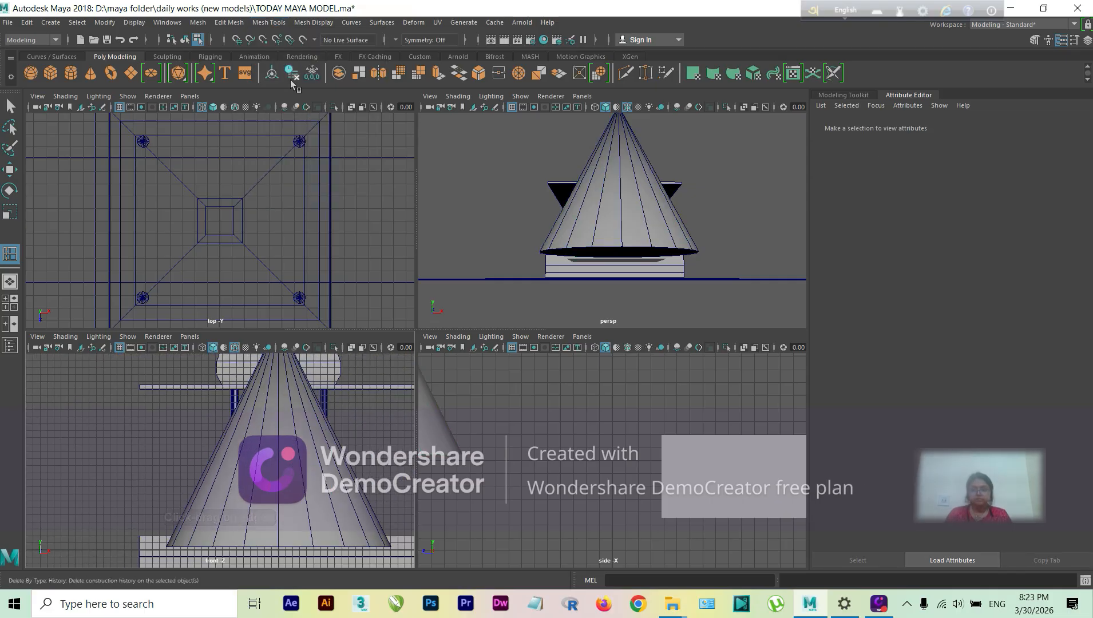
left_click(269, 23)
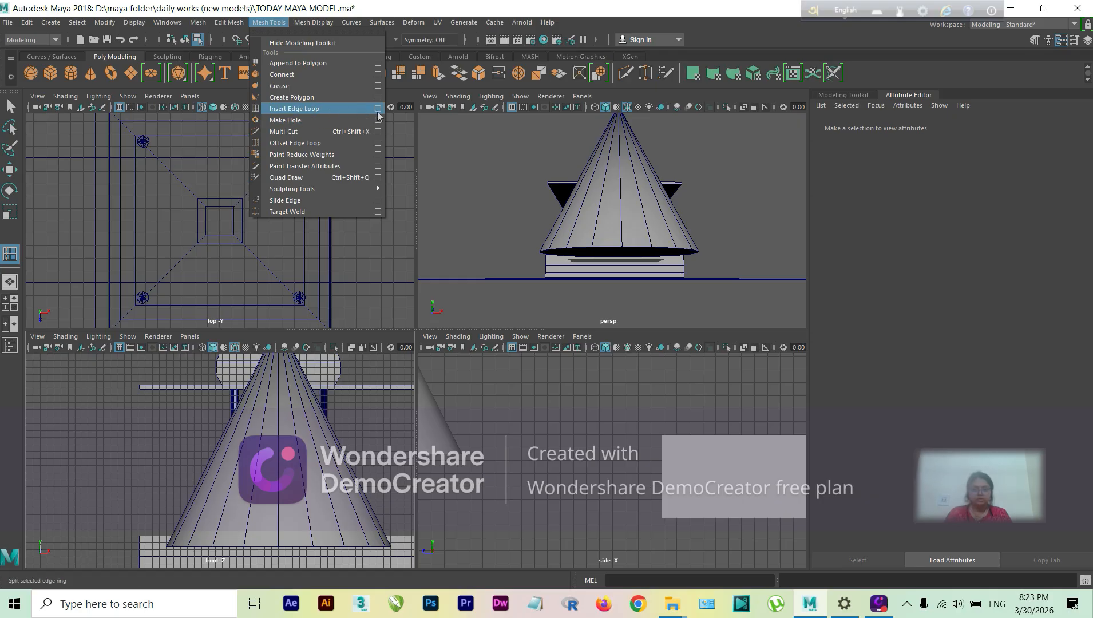
left_click(377, 111)
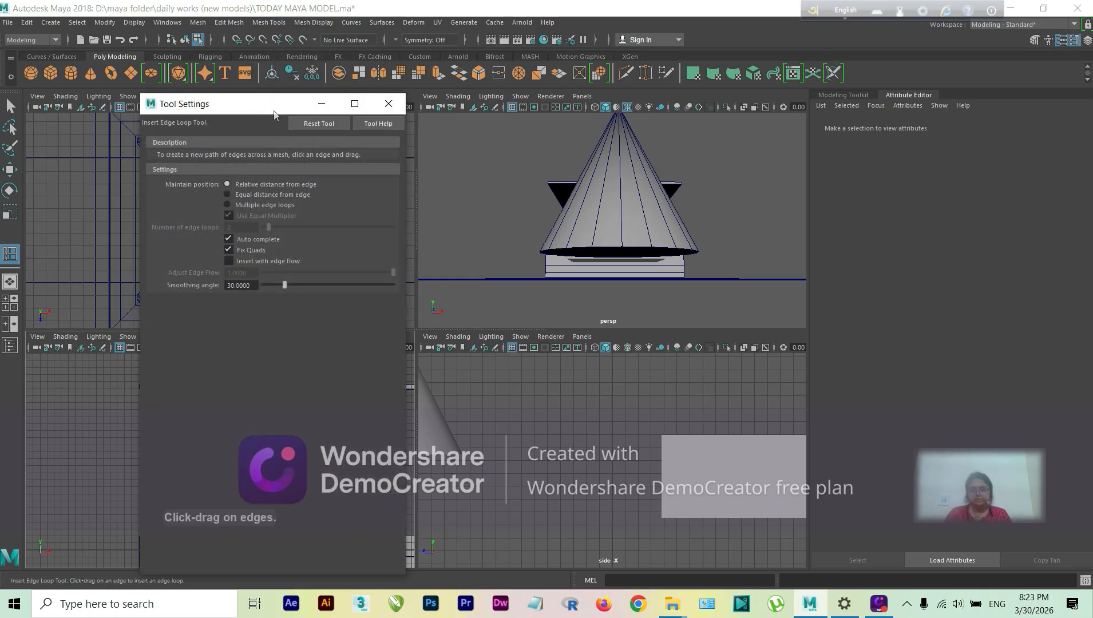
left_click_drag(273, 112, 502, 121)
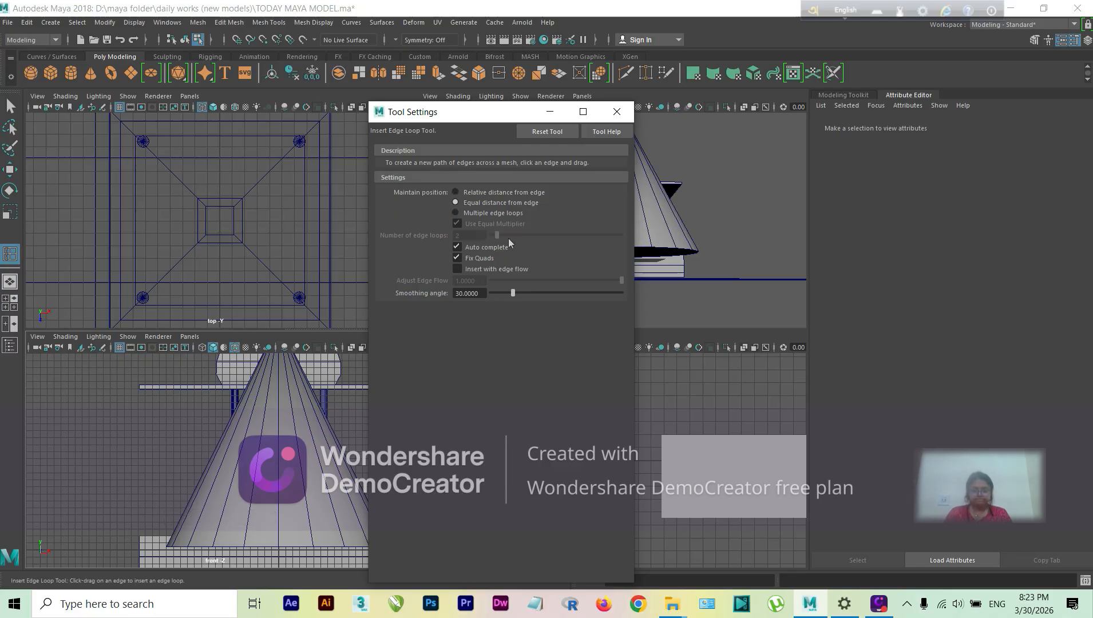
left_click(335, 425)
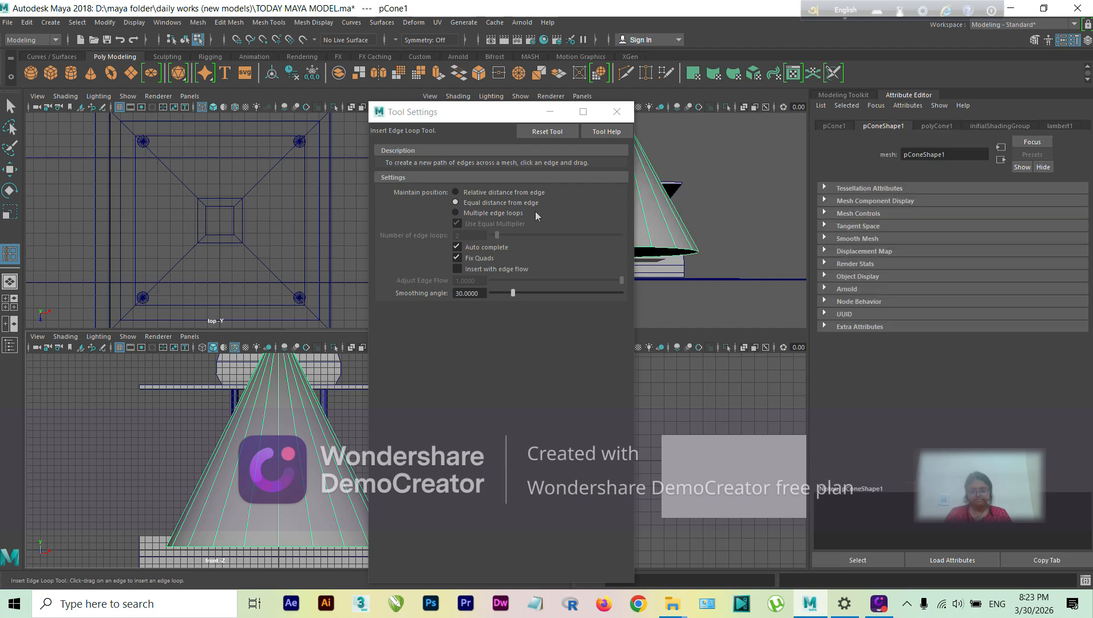
- Set the tool to Multiple edge loops with 7 loops, try it on the cone, and close the settings
left_click(456, 213)
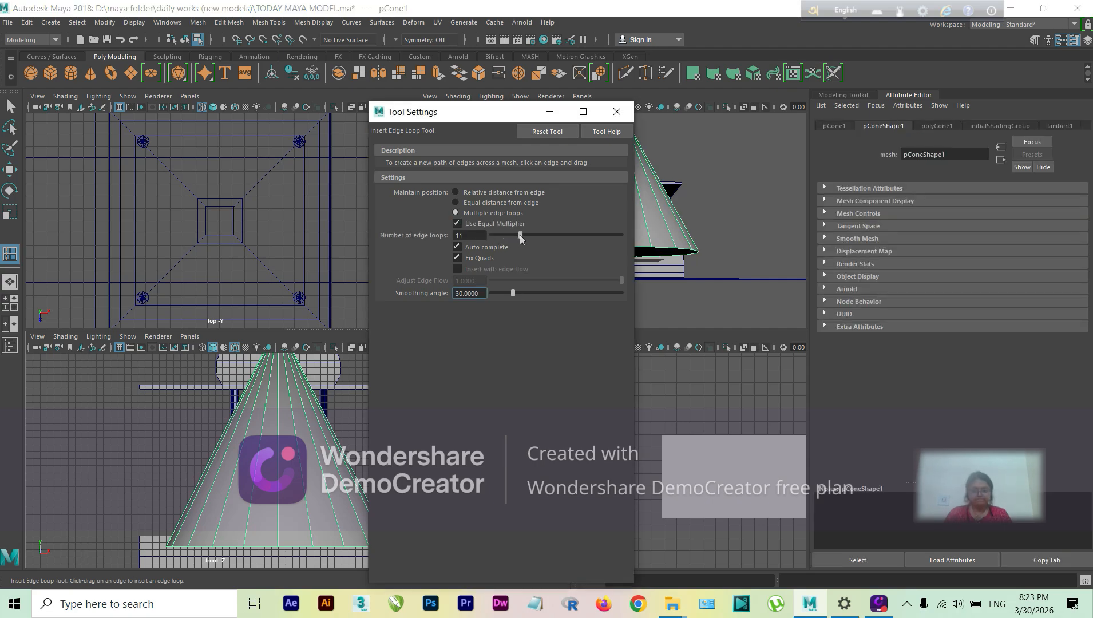
left_click_drag(515, 239, 518, 239)
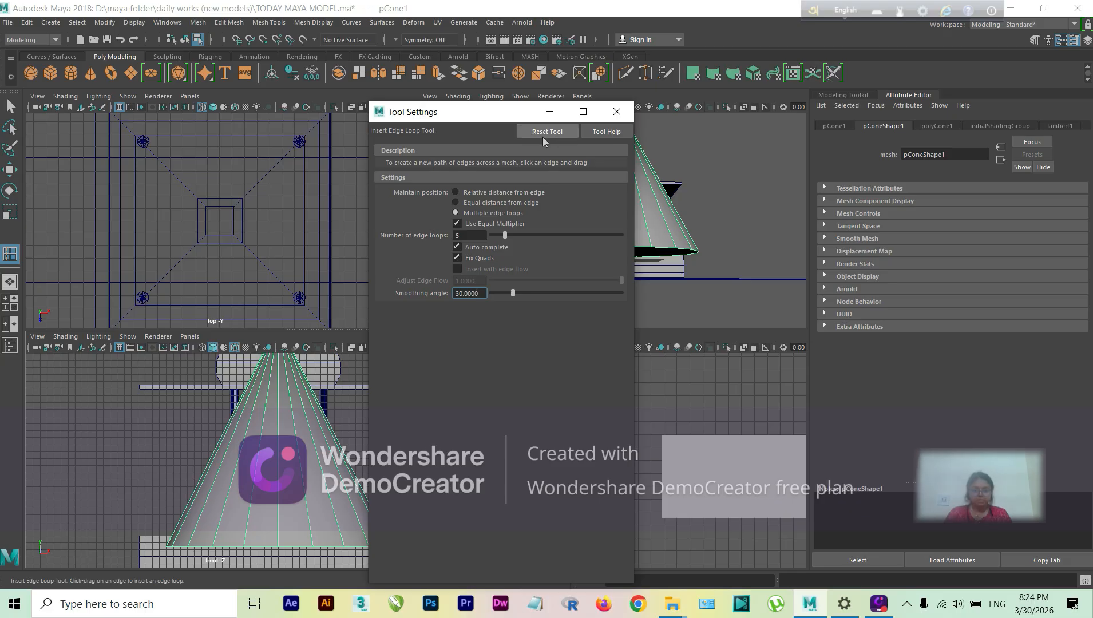
left_click(457, 204)
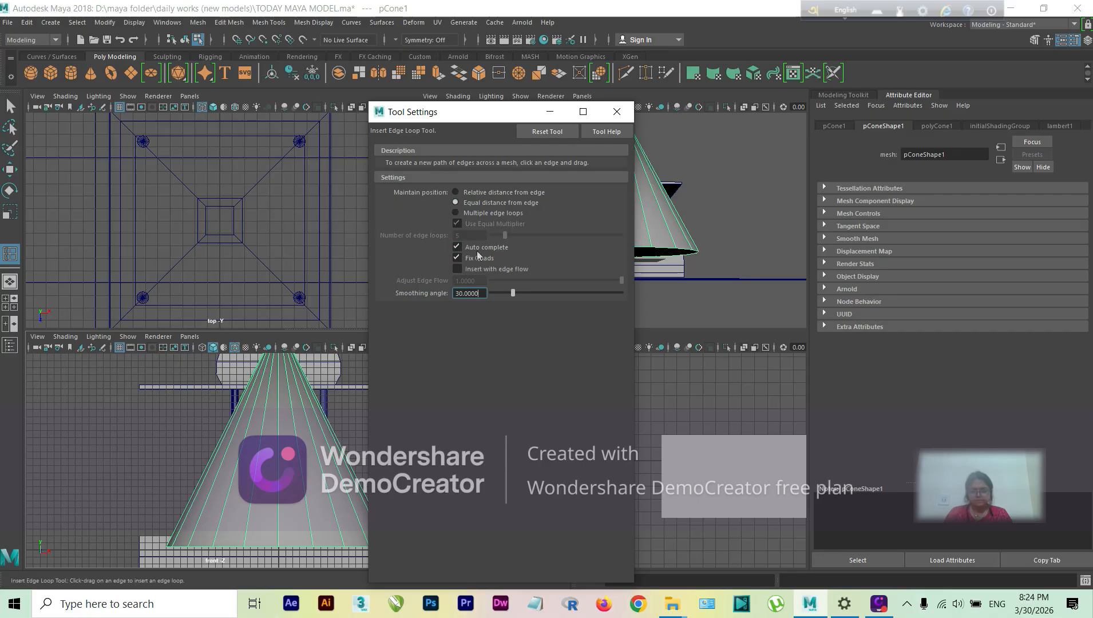
left_click(456, 213)
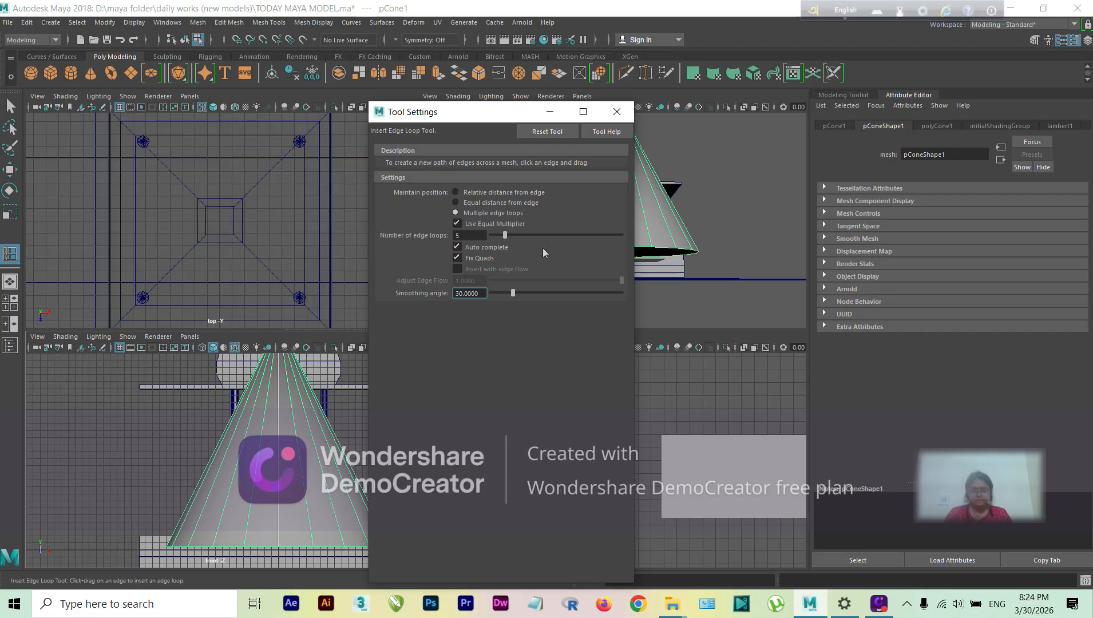
left_click(299, 455)
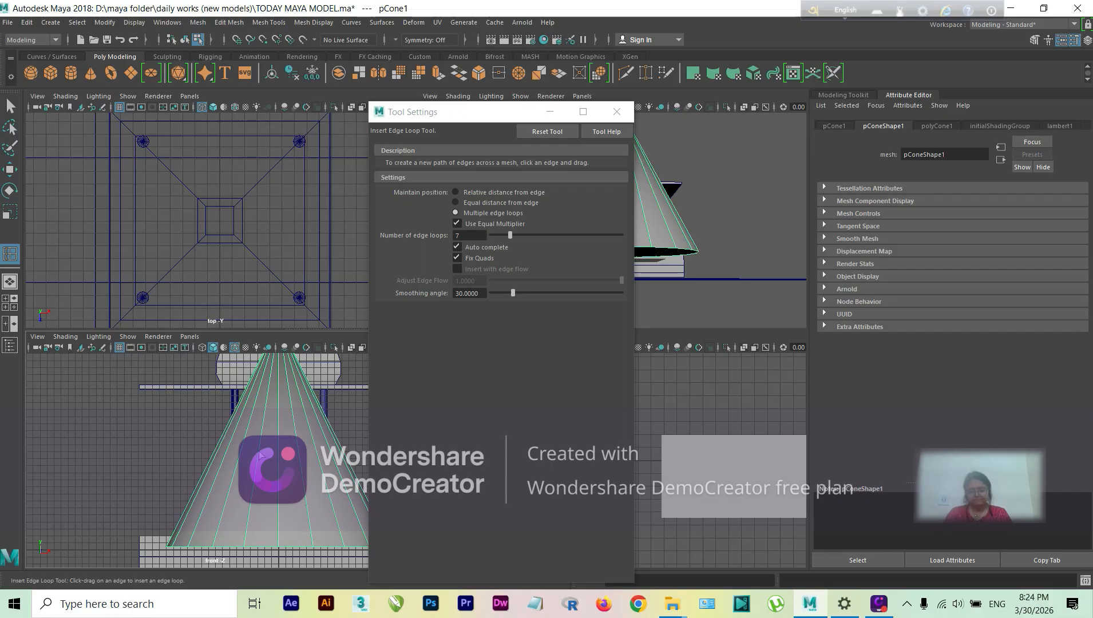
left_click(617, 111)
- Put the cone into vertex mode in the perspective view and return to the Select tool
scroll(308, 455, "down", 5)
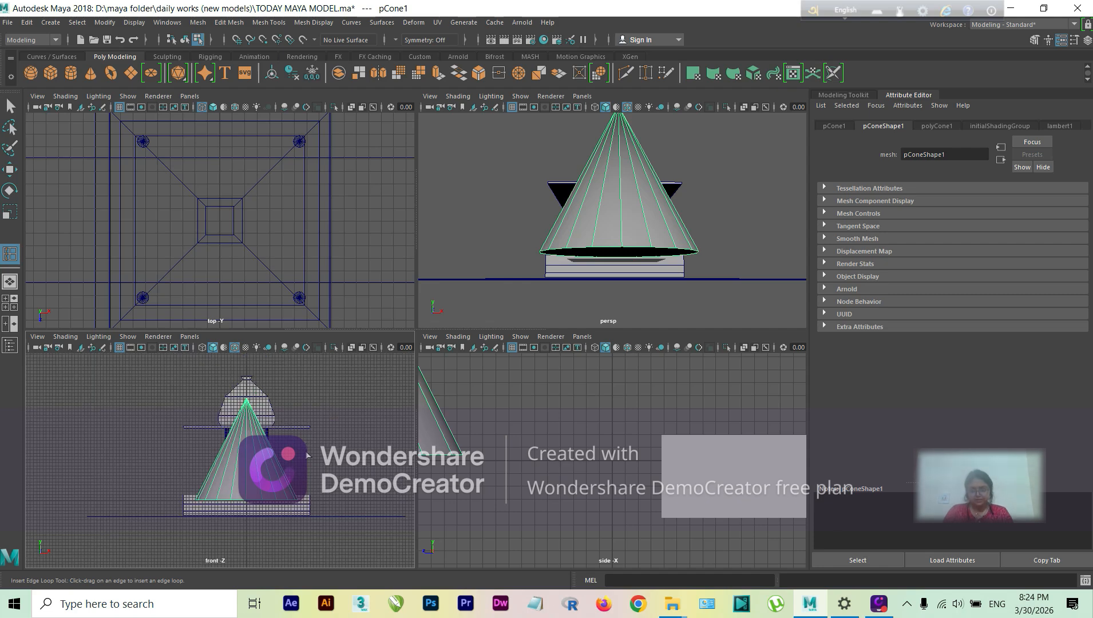
scroll(308, 455, "down", 2)
scroll(595, 240, "down", 7)
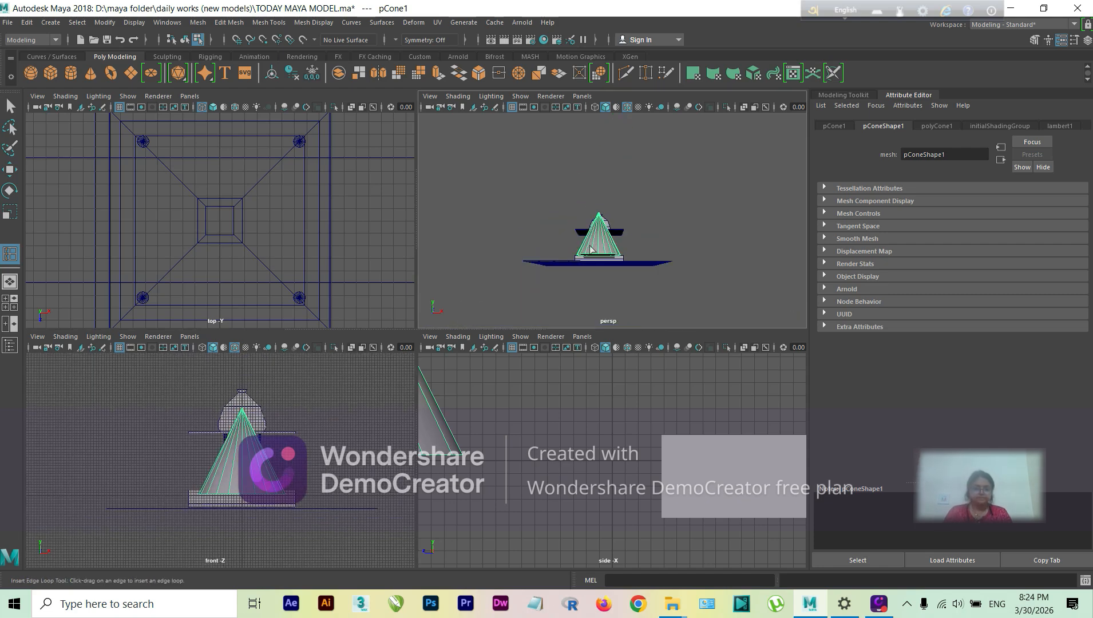
left_click_drag(590, 246, 584, 260, "alt")
scroll(585, 260, "up", 7)
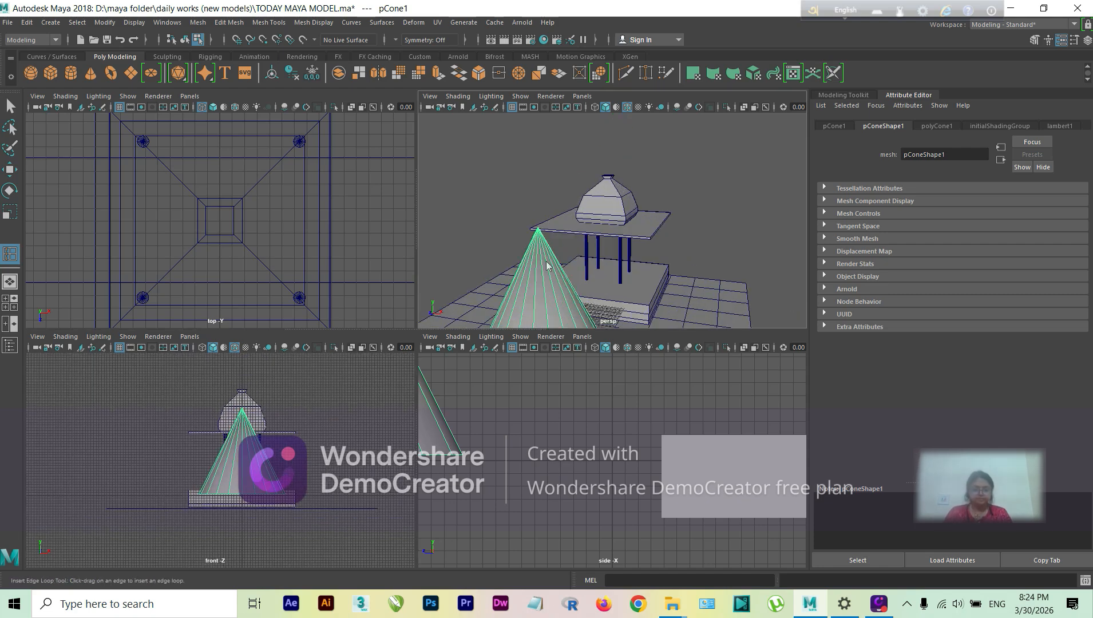
right_click_drag(546, 265, 503, 264)
scroll(522, 254, "up", 4)
middle_click_drag(482, 255, 538, 259, "alt")
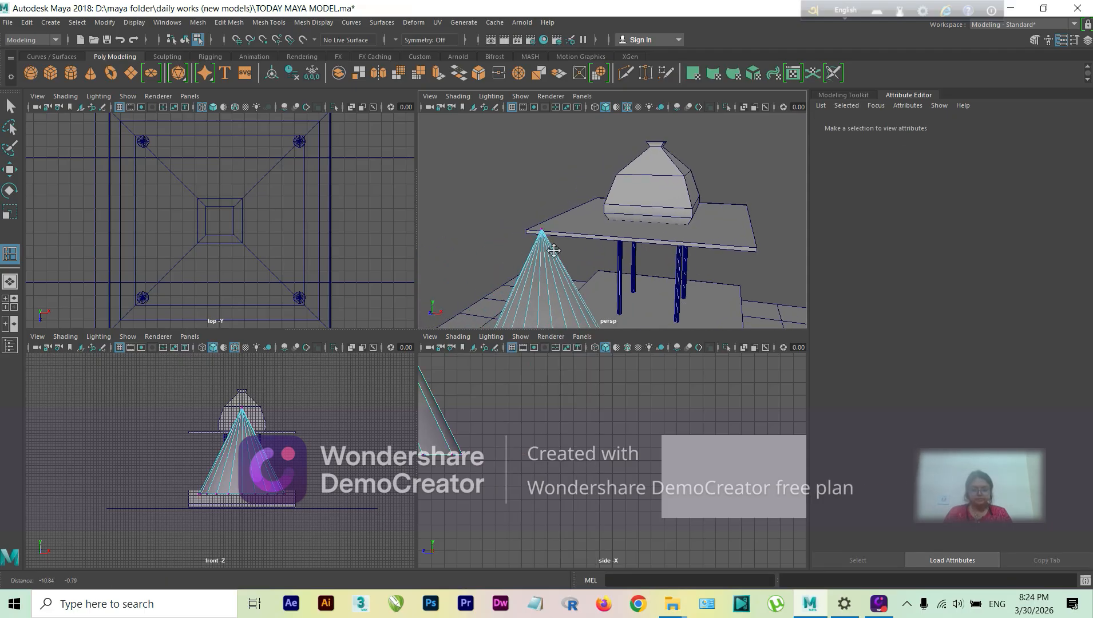
left_click(562, 324)
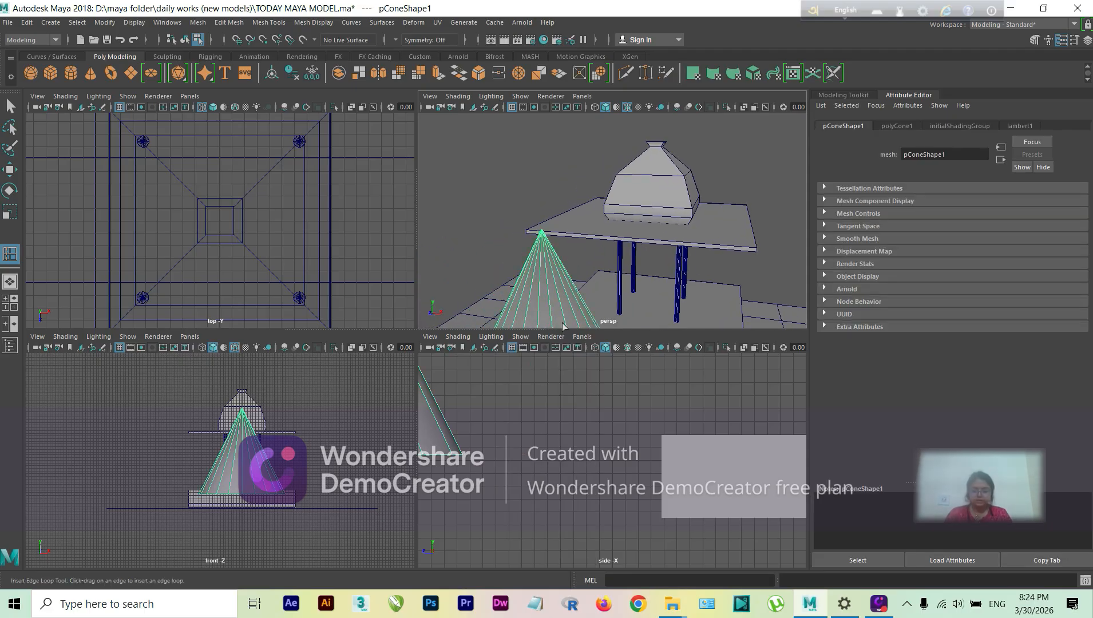
key("w")
key("q")
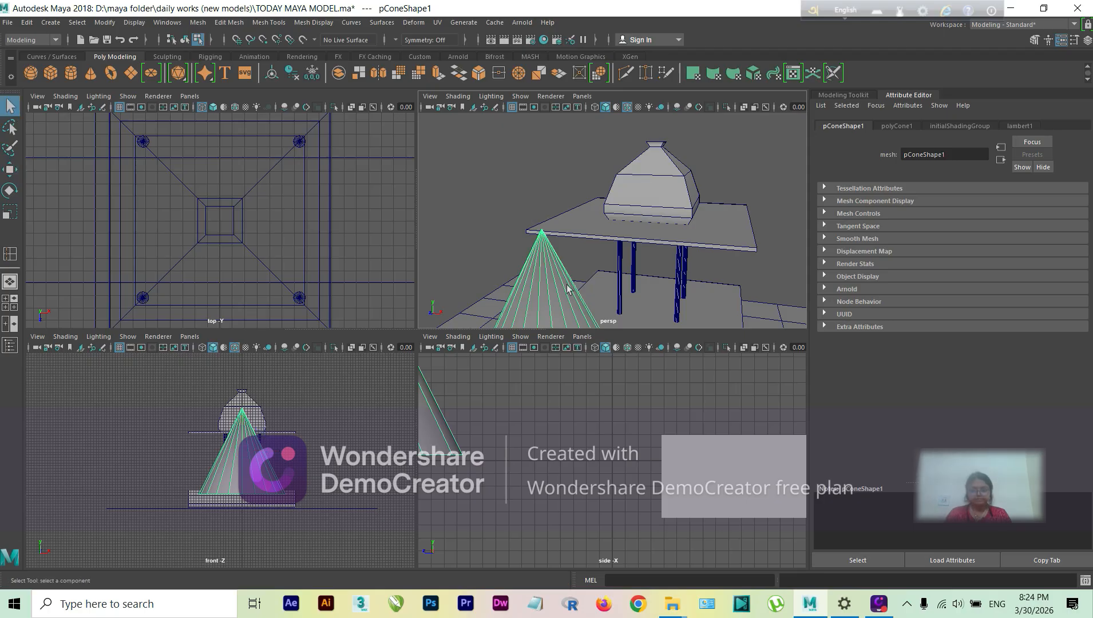
- Select the vertex at the cone's tip and move it slightly downward
right_click_drag(545, 250, 511, 254)
left_click_drag(521, 218, 578, 266)
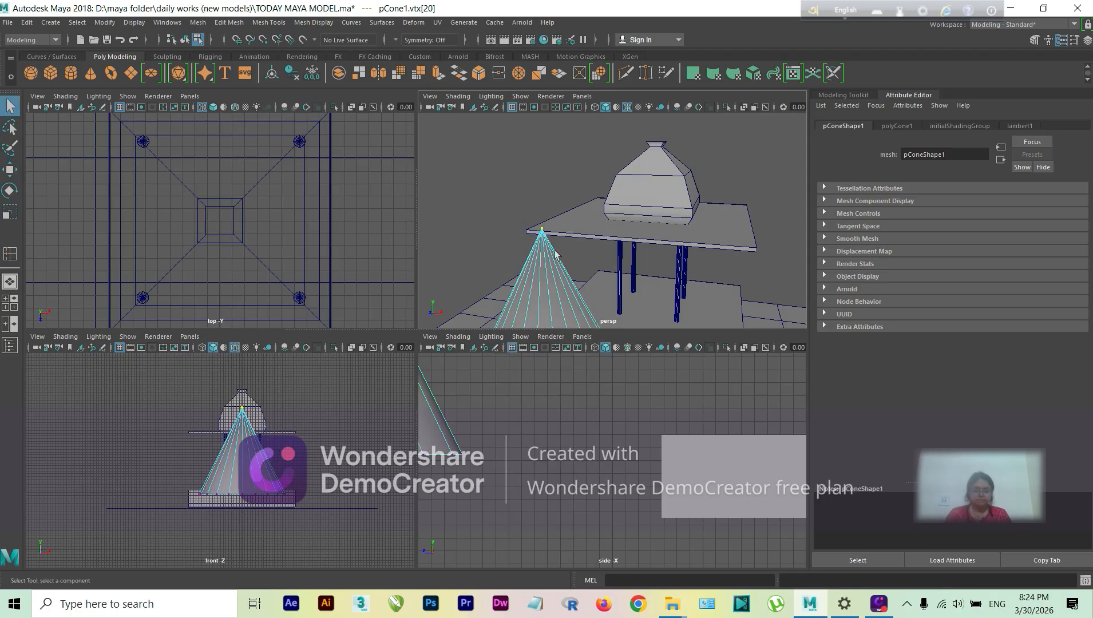
key("w")
left_click_drag(543, 203, 552, 237)
scroll(564, 232, "up", 6)
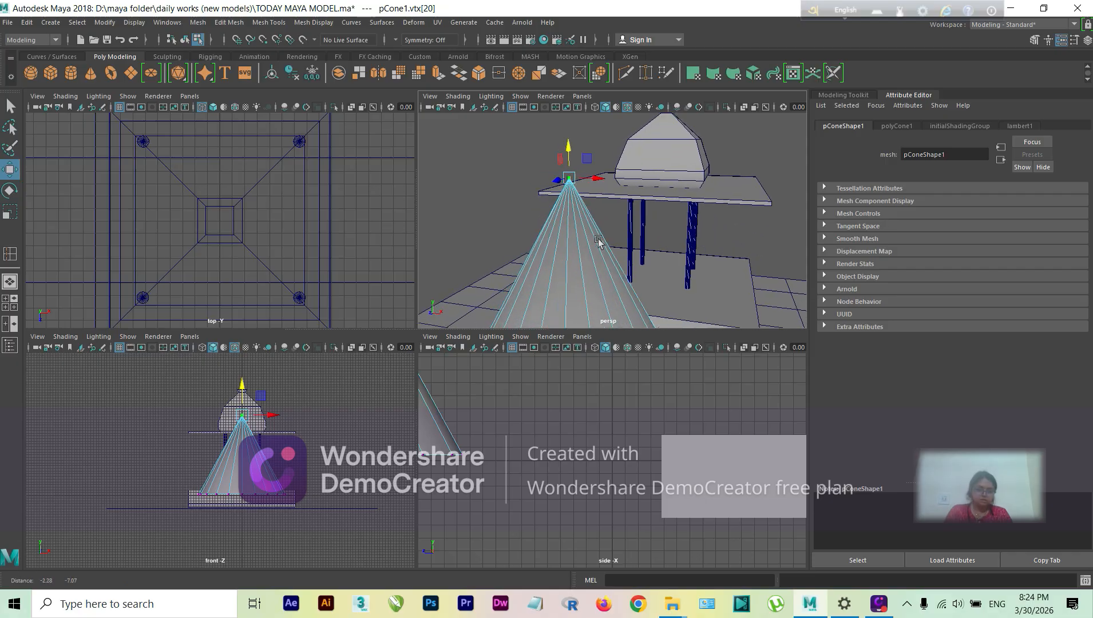
scroll(545, 215, "down", 6)
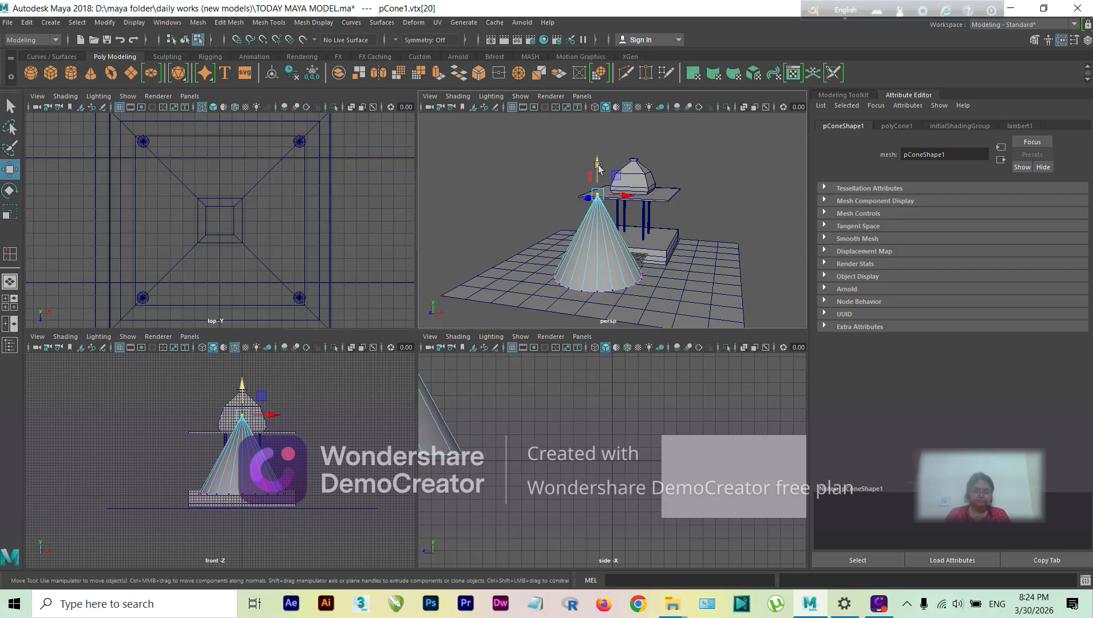
- Try to insert edge loops across the cone's sloping edges with the Insert Edge Loop tool
scroll(602, 215, "up", 5)
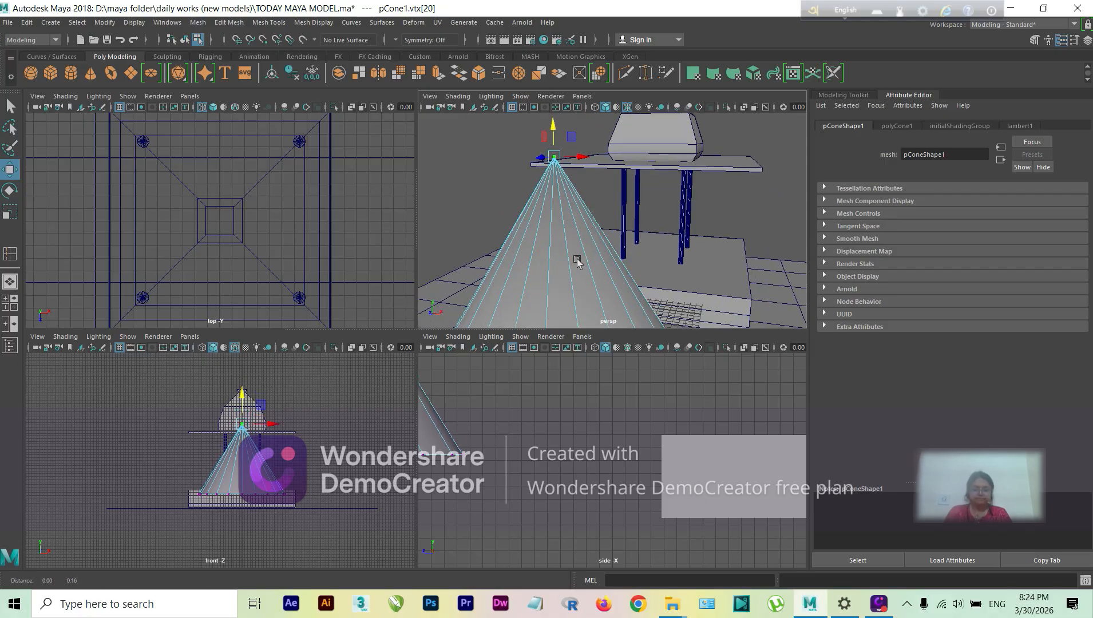
scroll(577, 262, "up", 3)
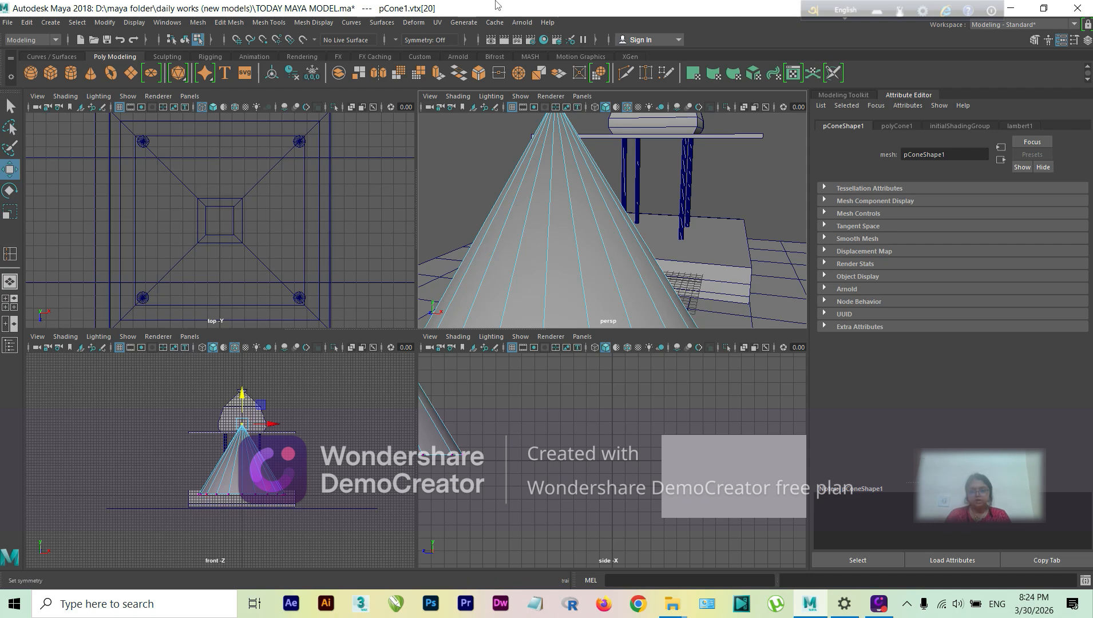
left_click(224, 26)
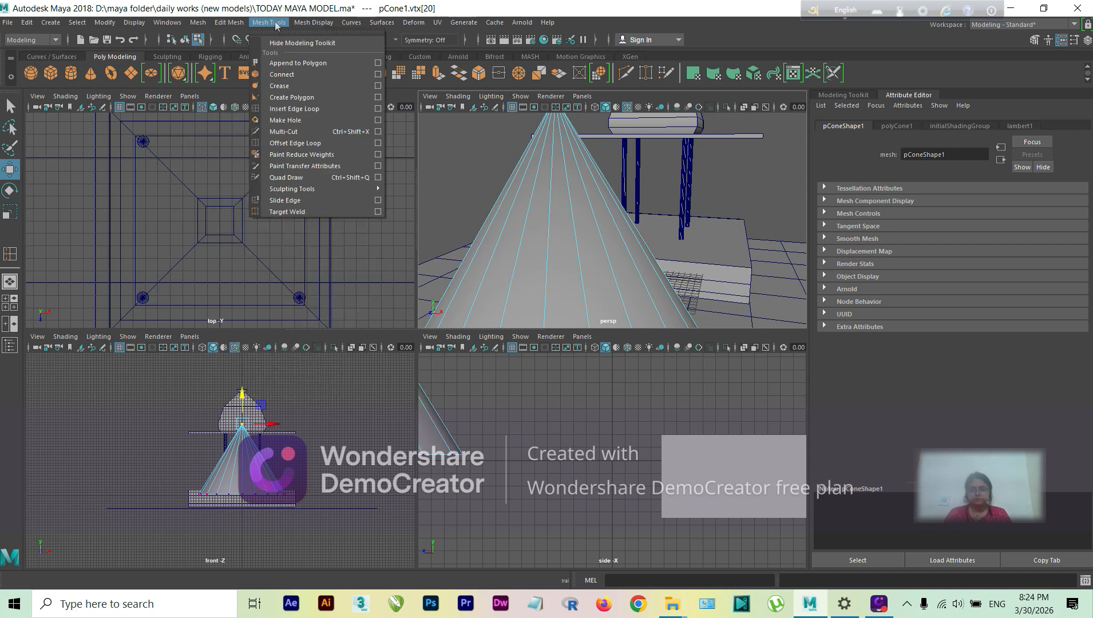
left_click(275, 24)
left_click(276, 24)
mouse_move(269, 22)
left_click(303, 109)
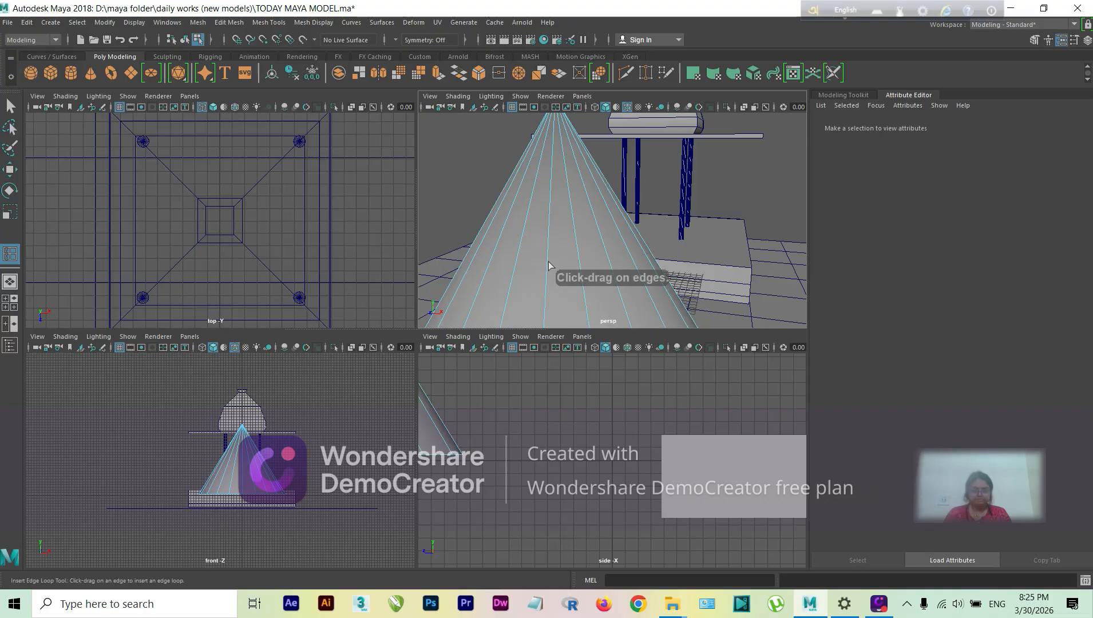
left_click(549, 264)
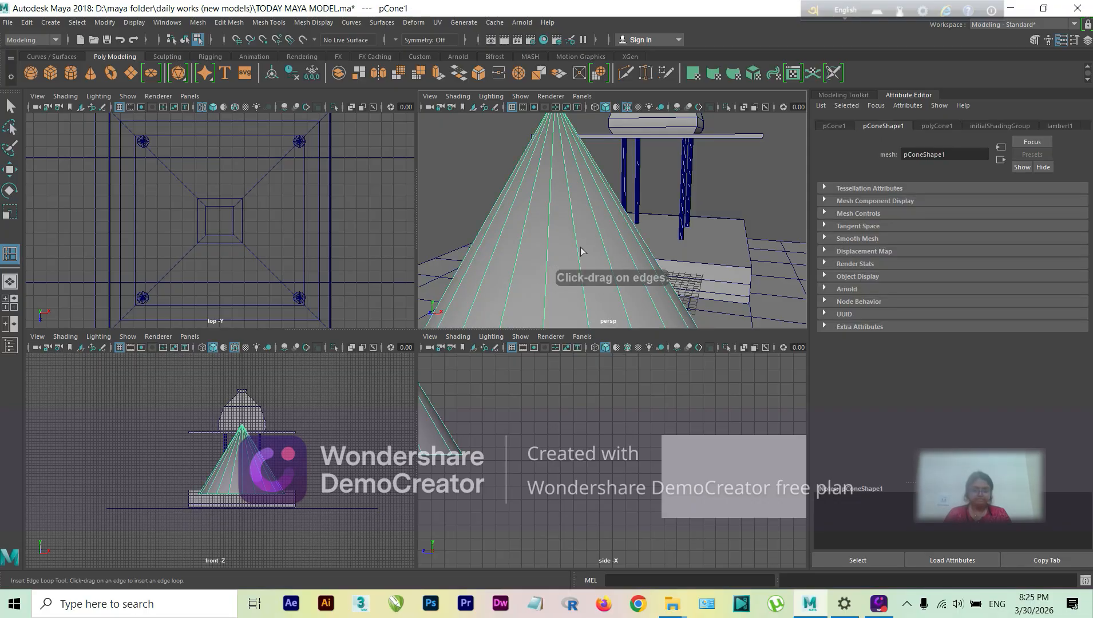
left_click(578, 250)
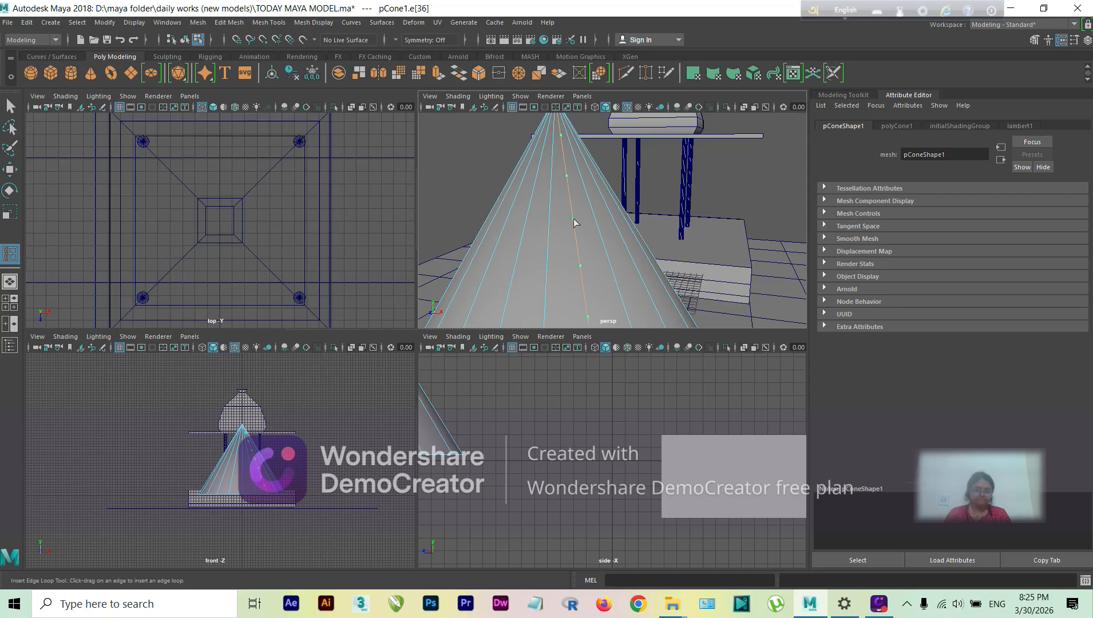
- Select one of the cone's sloping edges with the Select tool and try inserting edge loops from it again
scroll(574, 220, "down", 5)
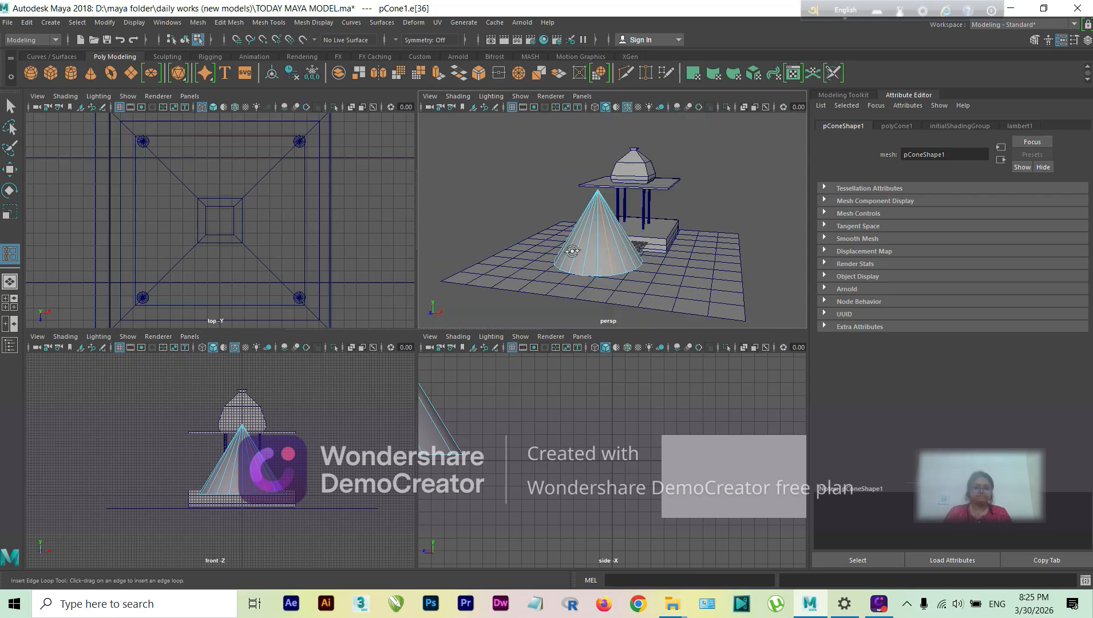
mouse_move(573, 253)
left_mouse_down("alt")
mouse_move(604, 256)
mouse_move(606, 274)
mouse_move(575, 235)
left_mouse_up("alt")
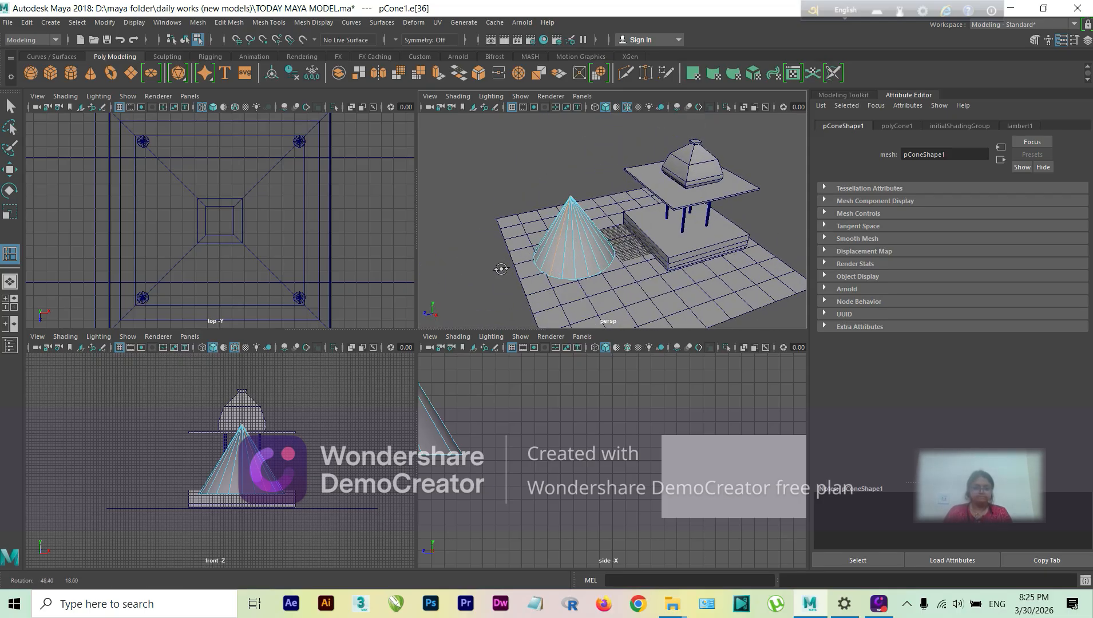
scroll(560, 249, "up", 5)
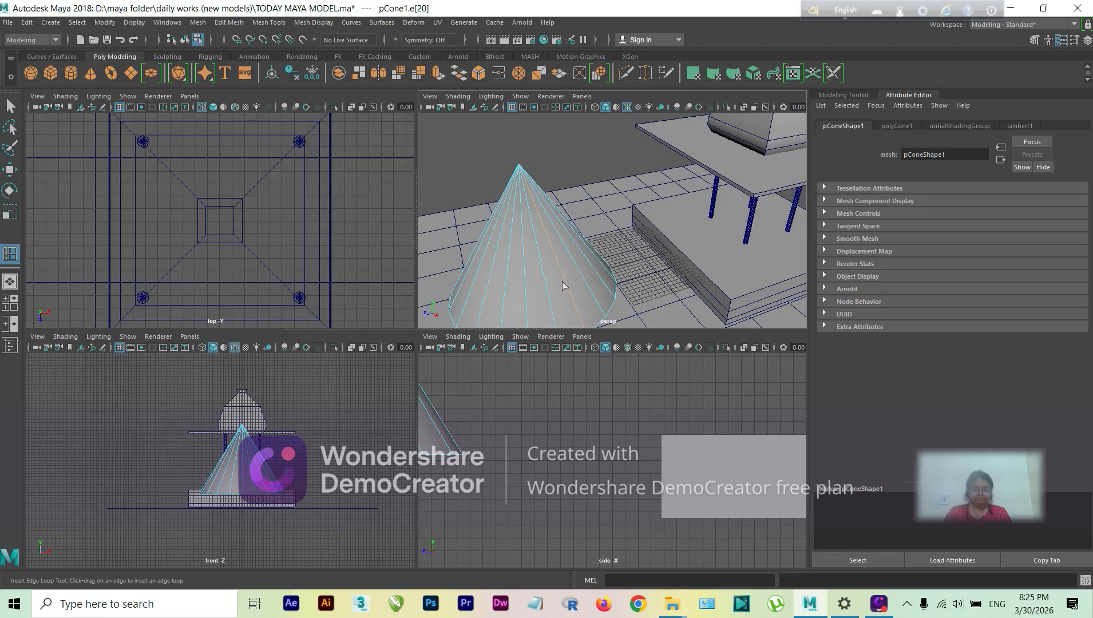
left_click(10, 106)
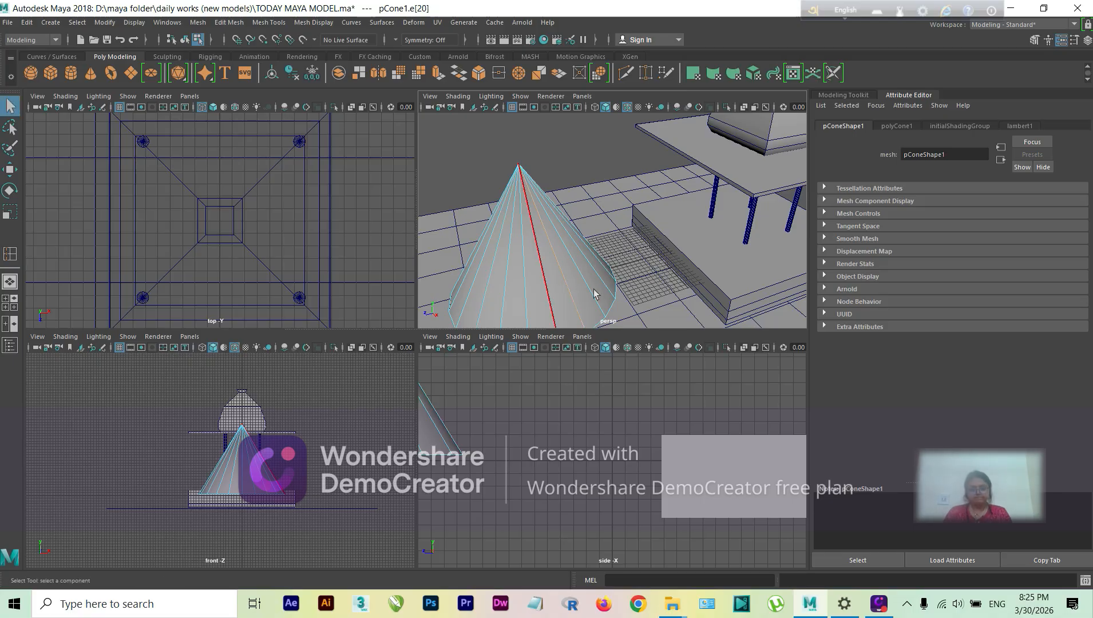
right_click_drag(561, 273, 560, 247)
left_click(559, 272)
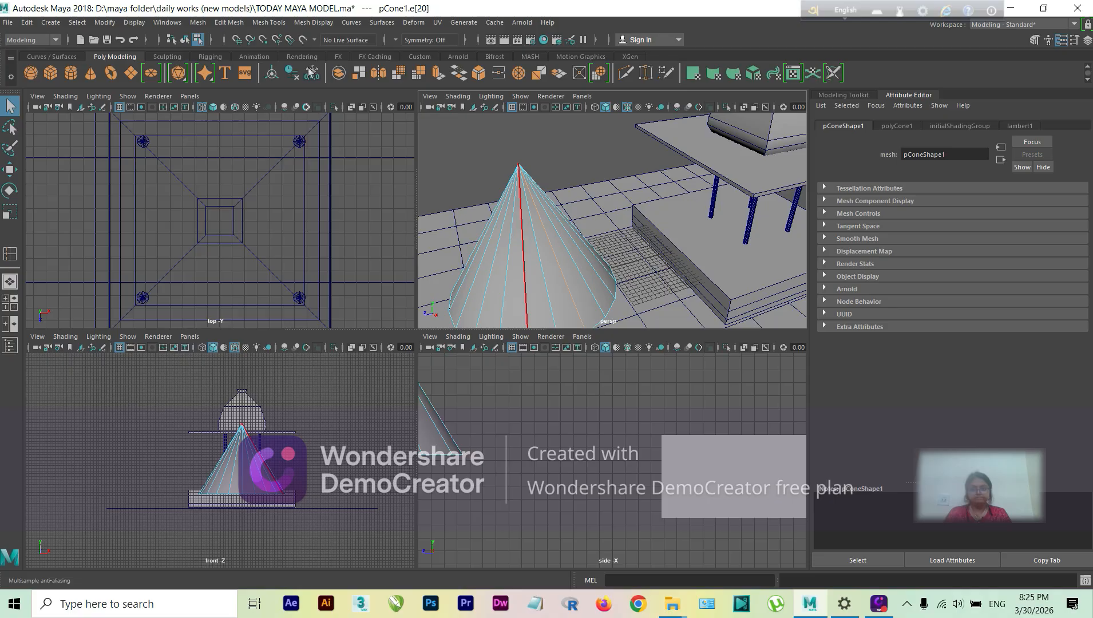
left_click(229, 22)
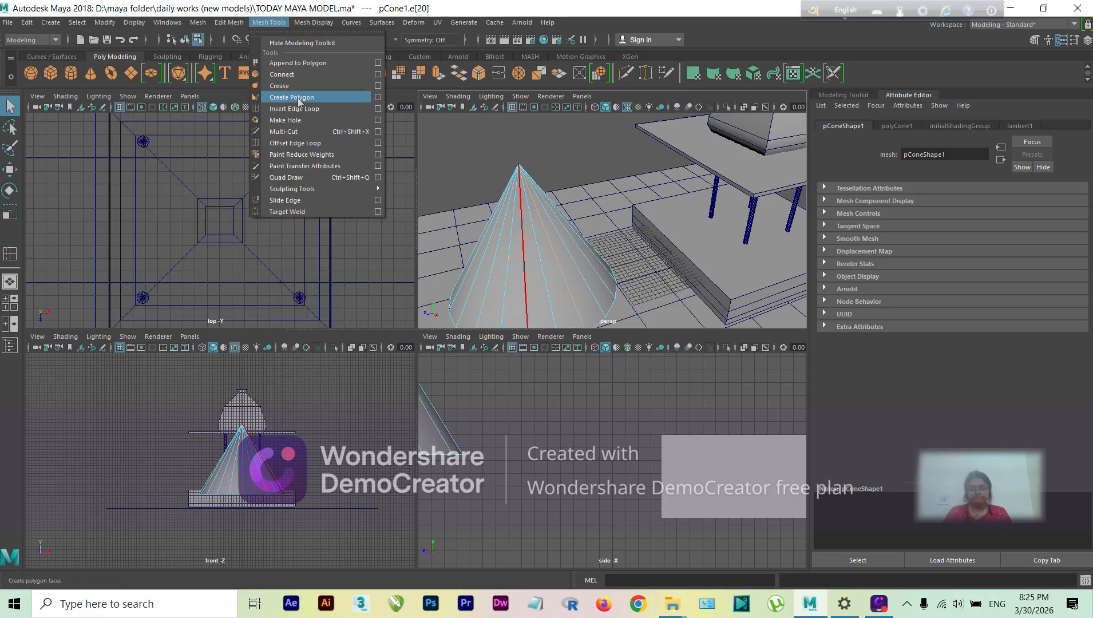
left_click(299, 109)
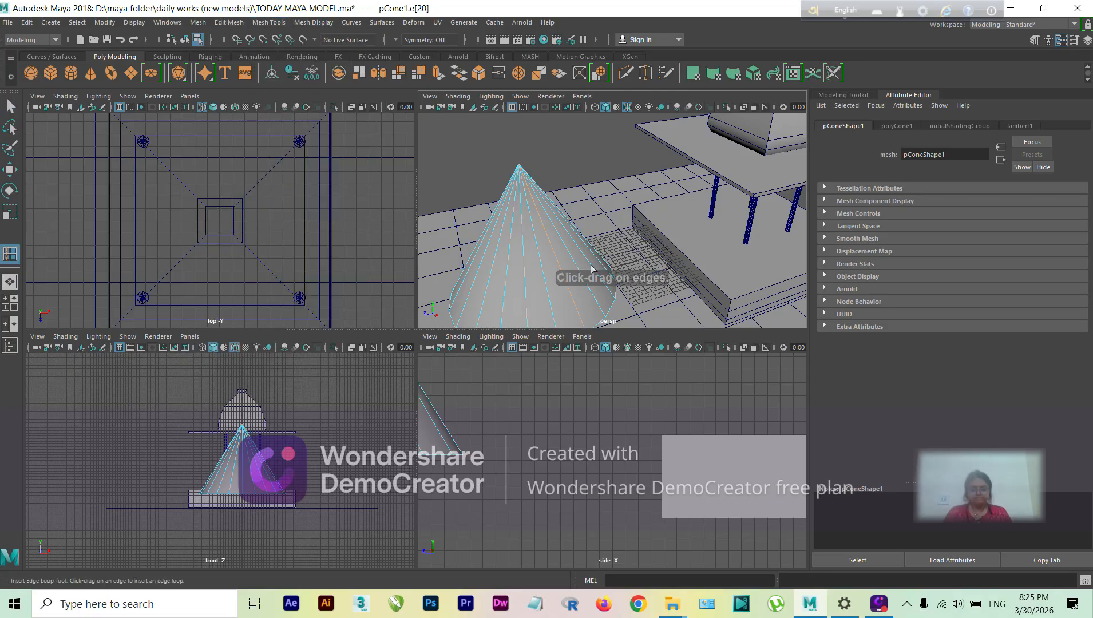
left_click_drag(481, 272, 580, 249)
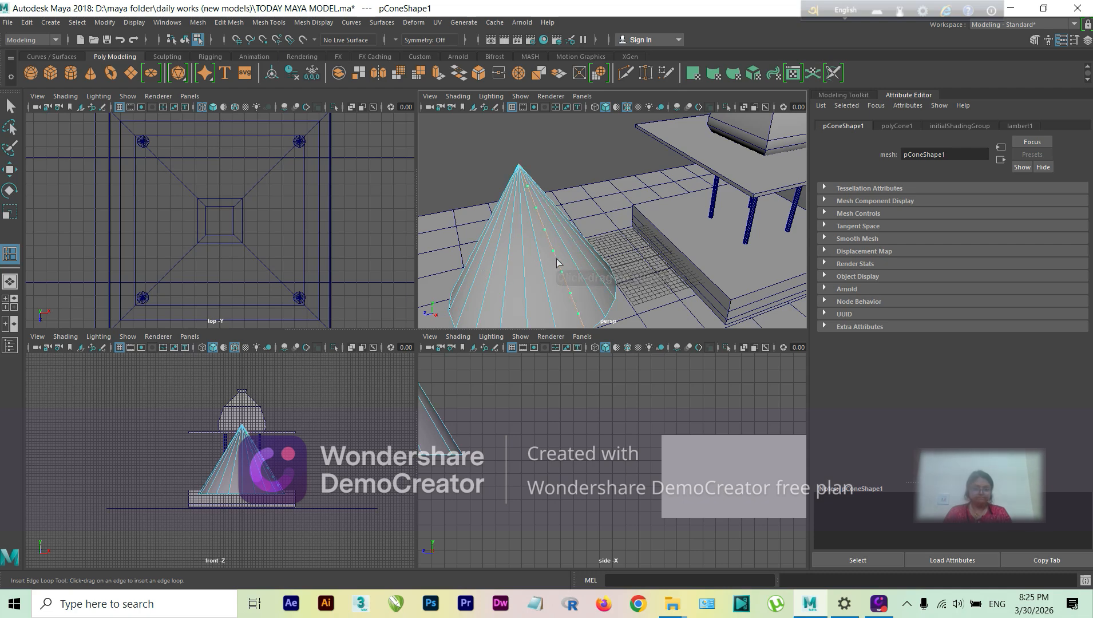
- Put the cone into vertex mode in the perspective view and try to box-select its base vertices
scroll(621, 243, "down", 5)
left_click_drag(565, 238, 559, 210, "alt")
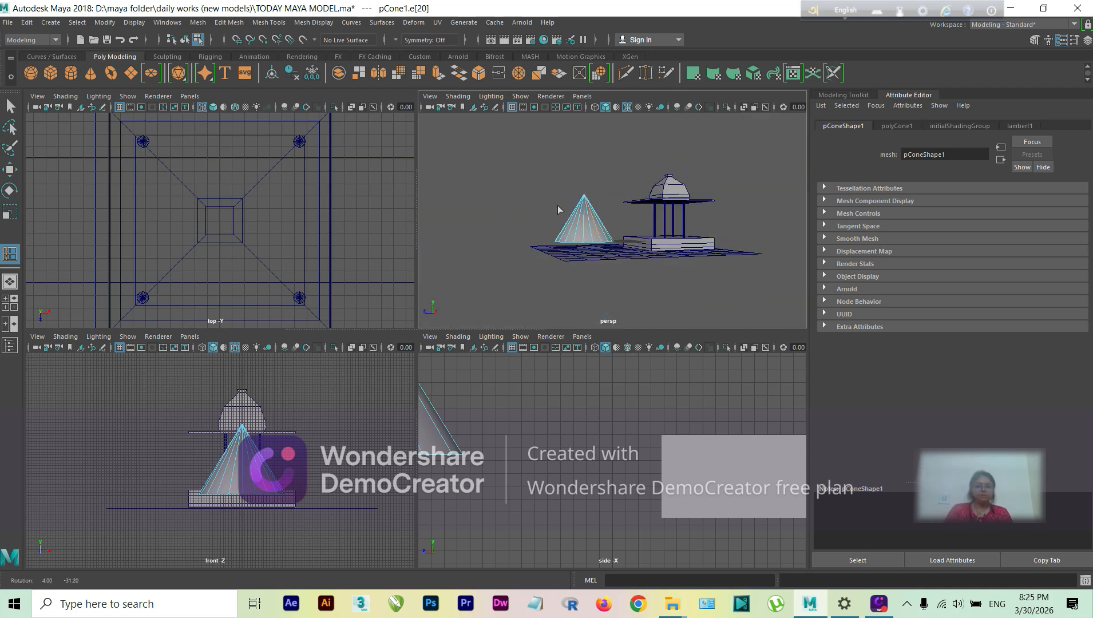
scroll(569, 216, "up", 5)
scroll(582, 244, "down", 6)
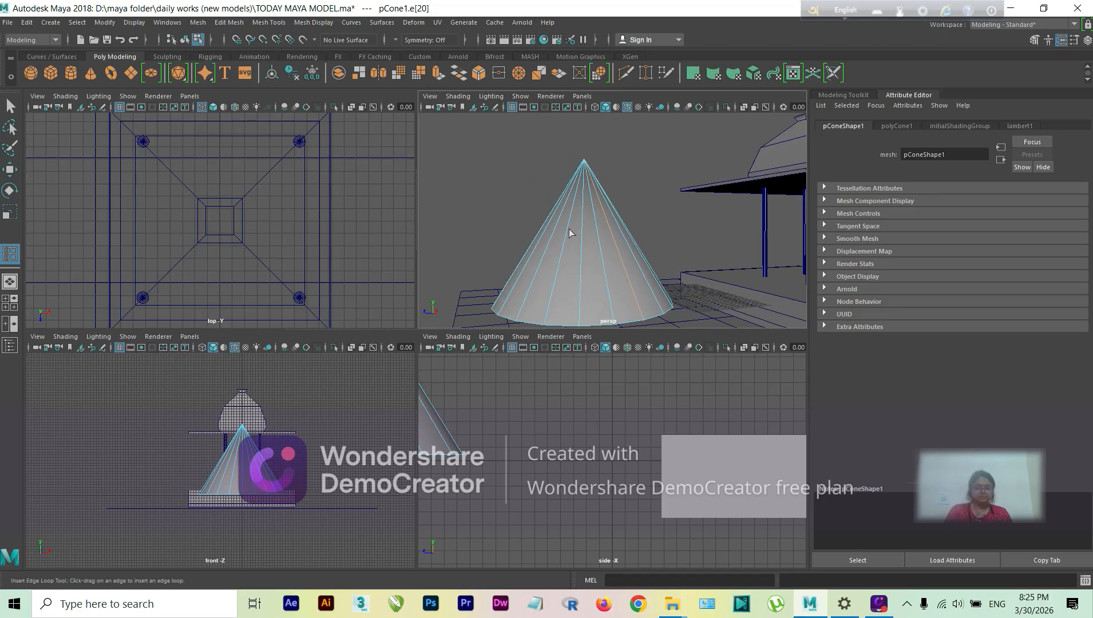
left_click_drag(582, 244, 591, 258, "alt")
middle_click_drag(590, 259, 559, 259, "alt")
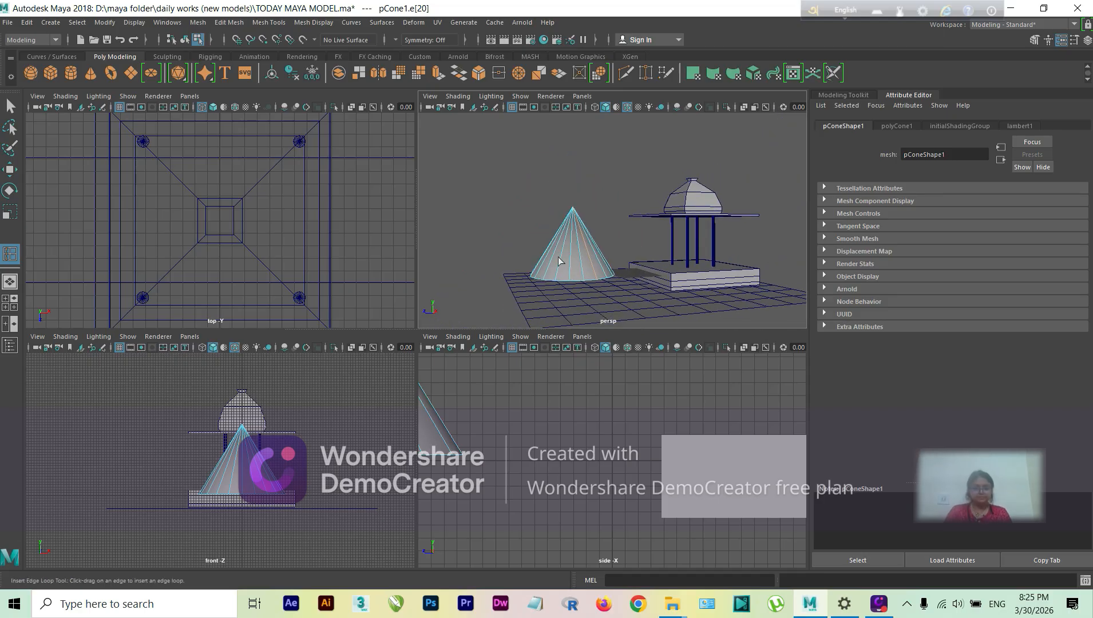
right_click_drag(575, 250, 521, 253)
middle_click_drag(586, 247, 583, 241, "alt")
left_click_drag(503, 241, 639, 297)
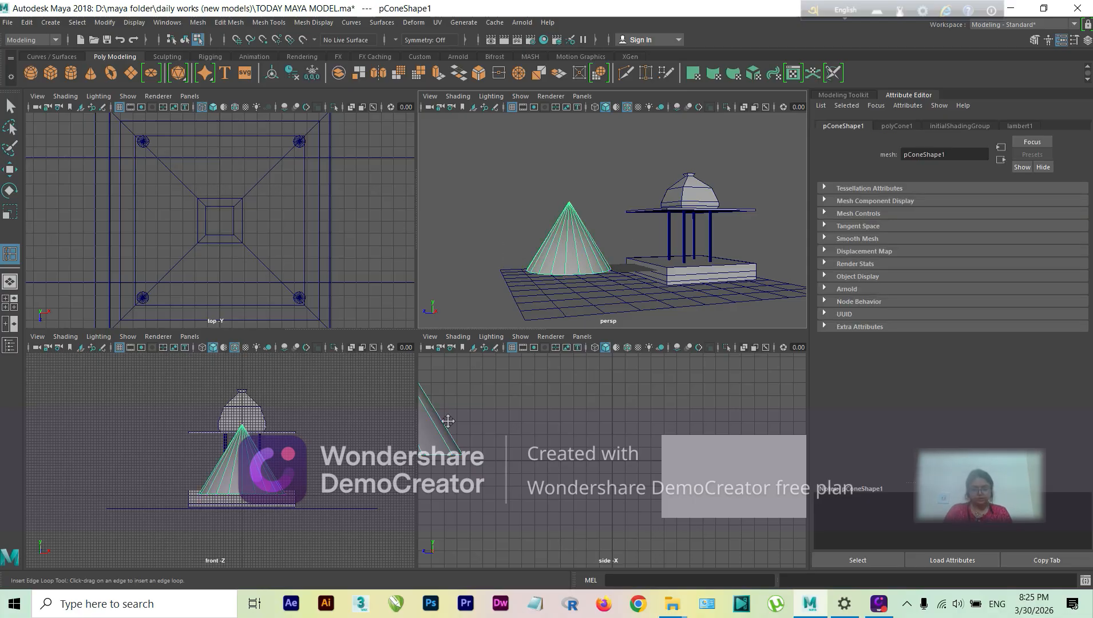
- Show the whole cone in the side view and try to box-select its base vertices there in vertex mode
middle_click_drag(448, 421, 661, 475, "alt")
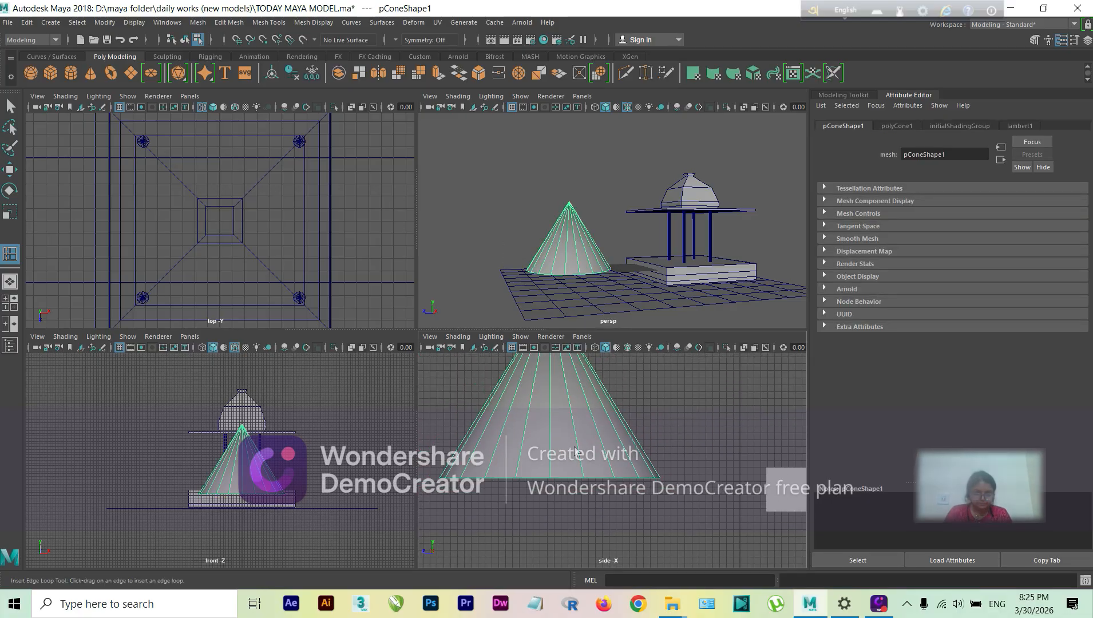
right_click_drag(575, 450, 540, 358)
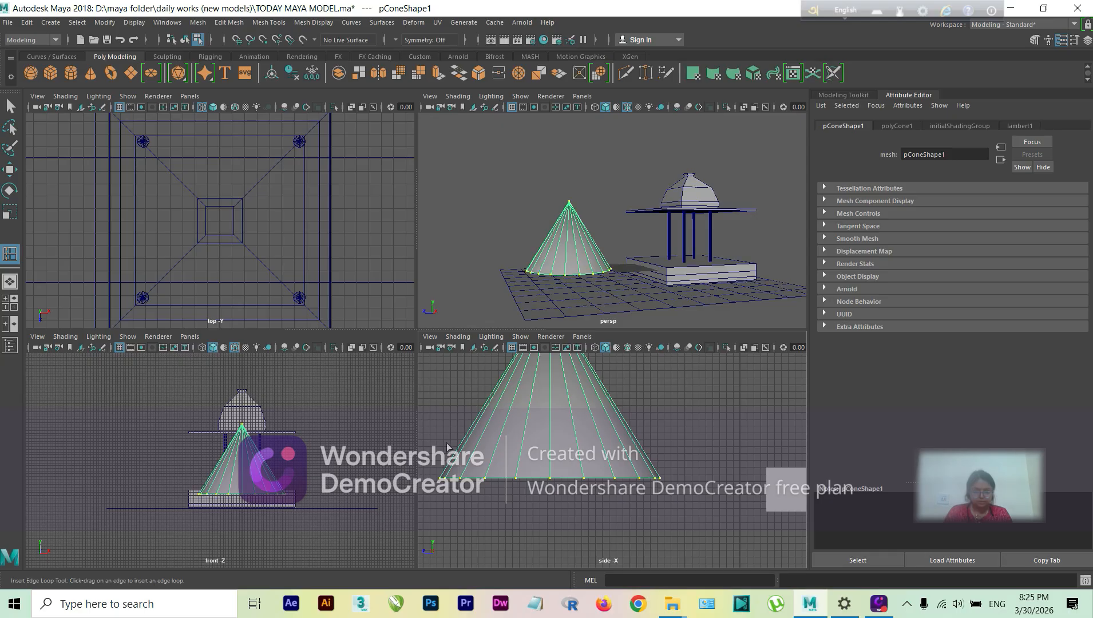
left_click_drag(422, 448, 668, 502)
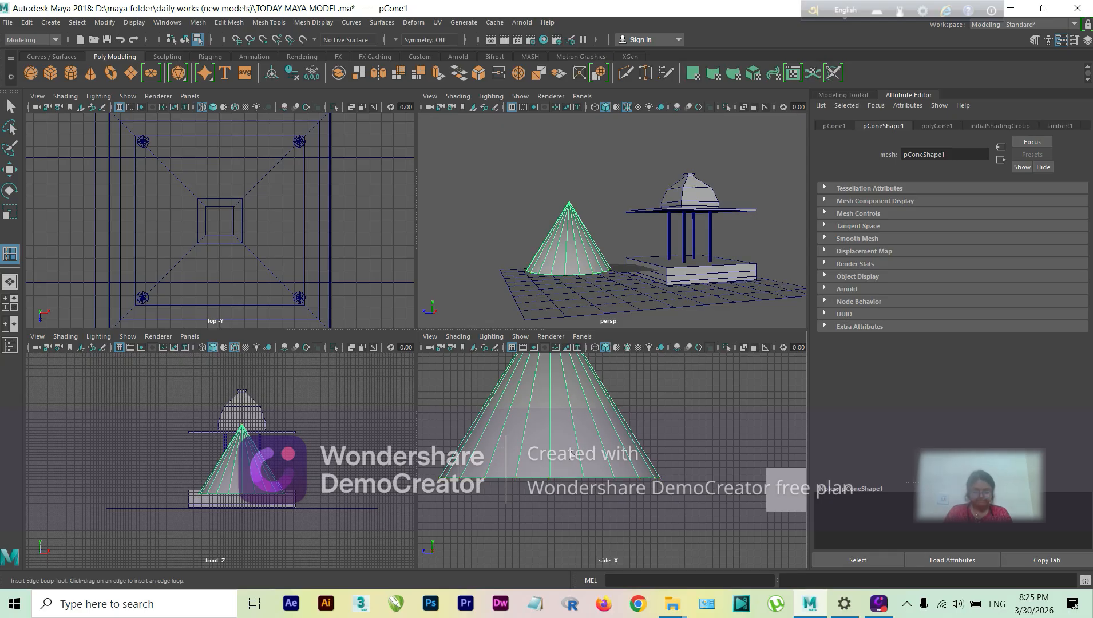
scroll(571, 453, "down", 4)
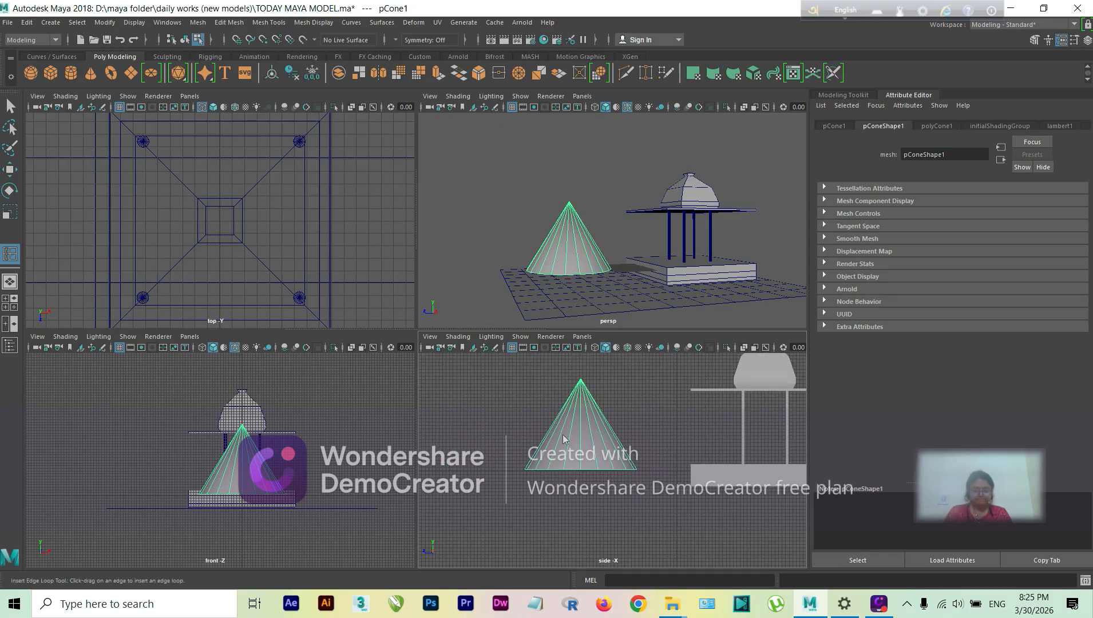
right_click_drag(563, 439, 506, 293)
left_click_drag(506, 453, 650, 501)
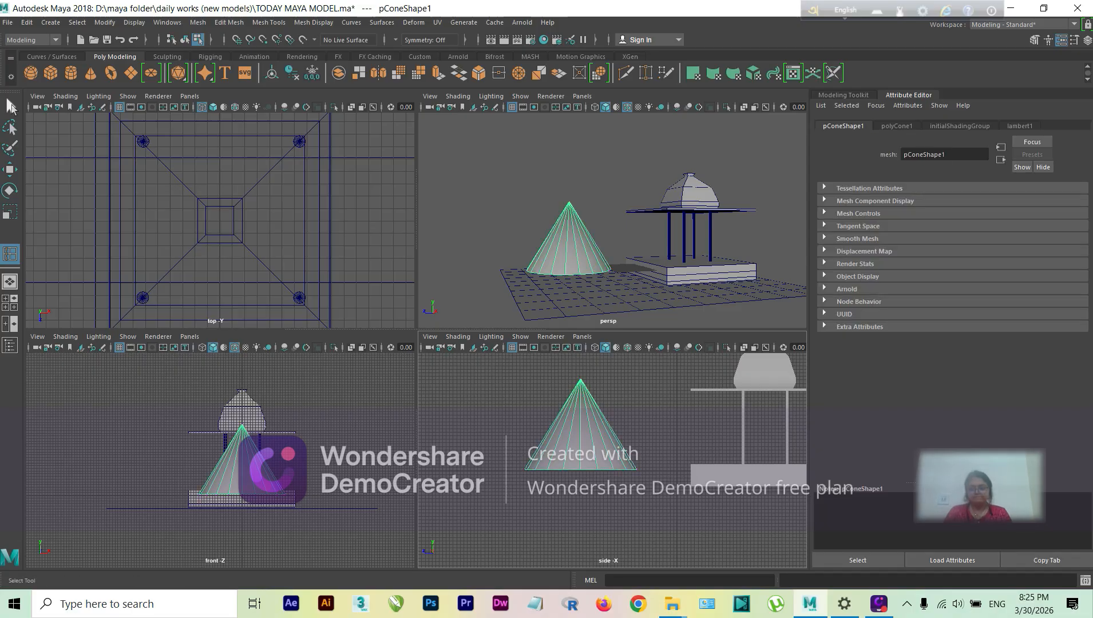
- Return to the Select tool, select all the cone's base vertices in the side view, and raise them to a height of about 7.6 cm
left_click(10, 107)
right_click_drag(572, 290, 515, 299)
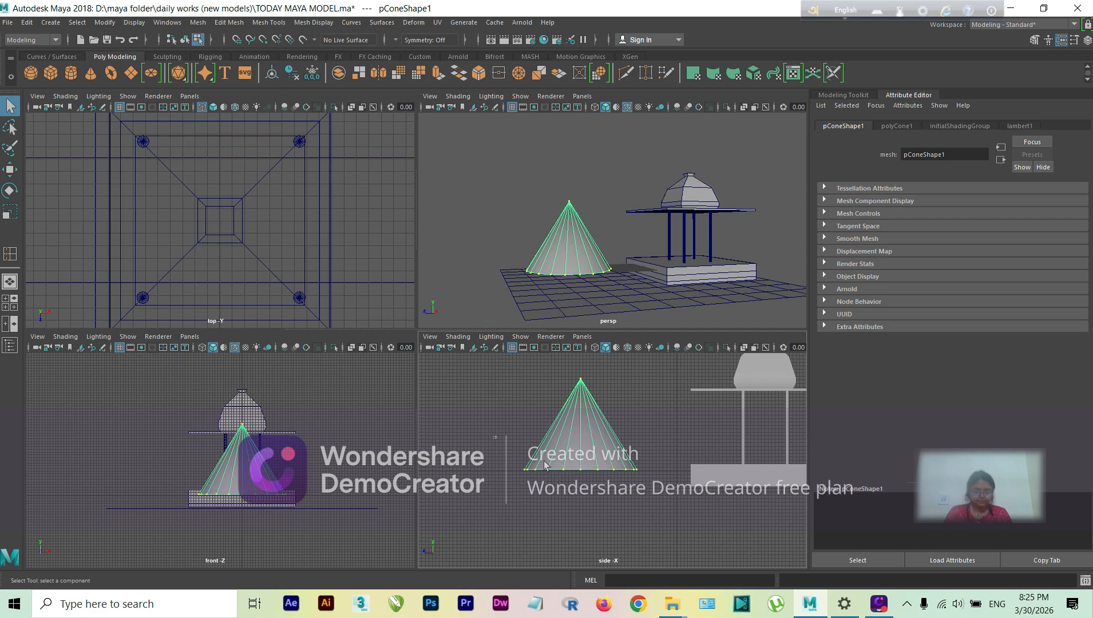
key("w")
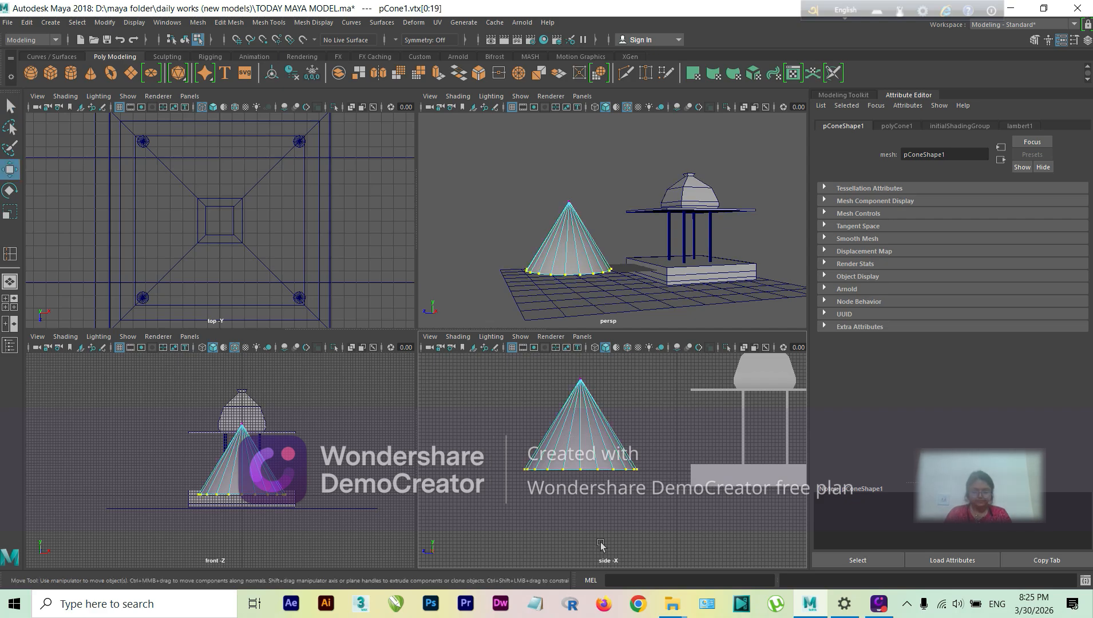
left_click_drag(580, 445, 585, 416)
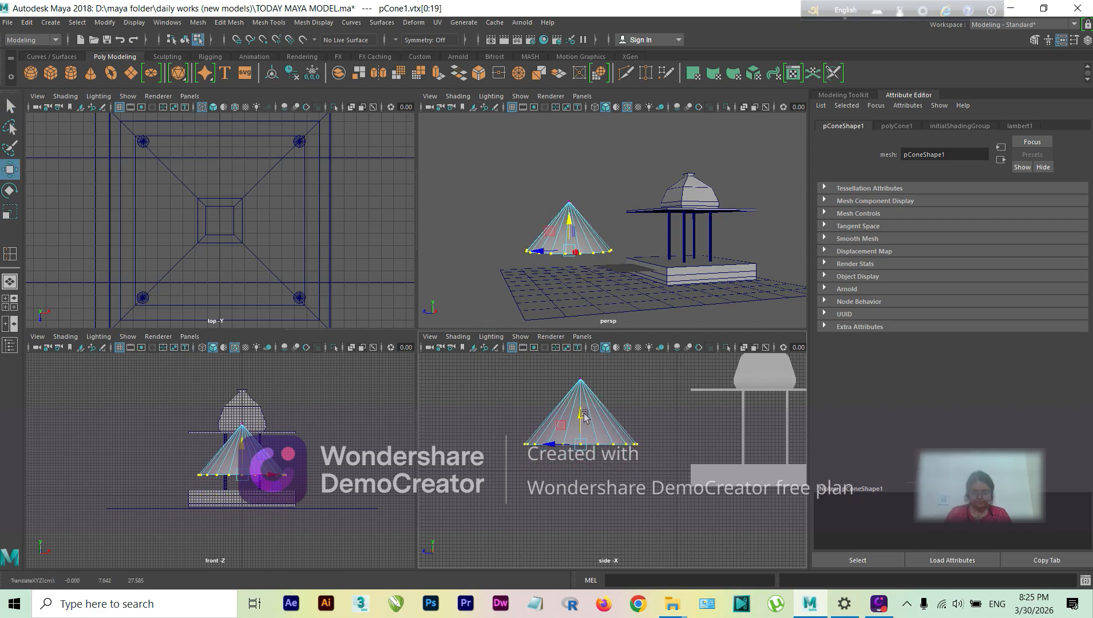
- Scale the cone's base ring outward to about 1.5 times its width and clear the selection
key("r")
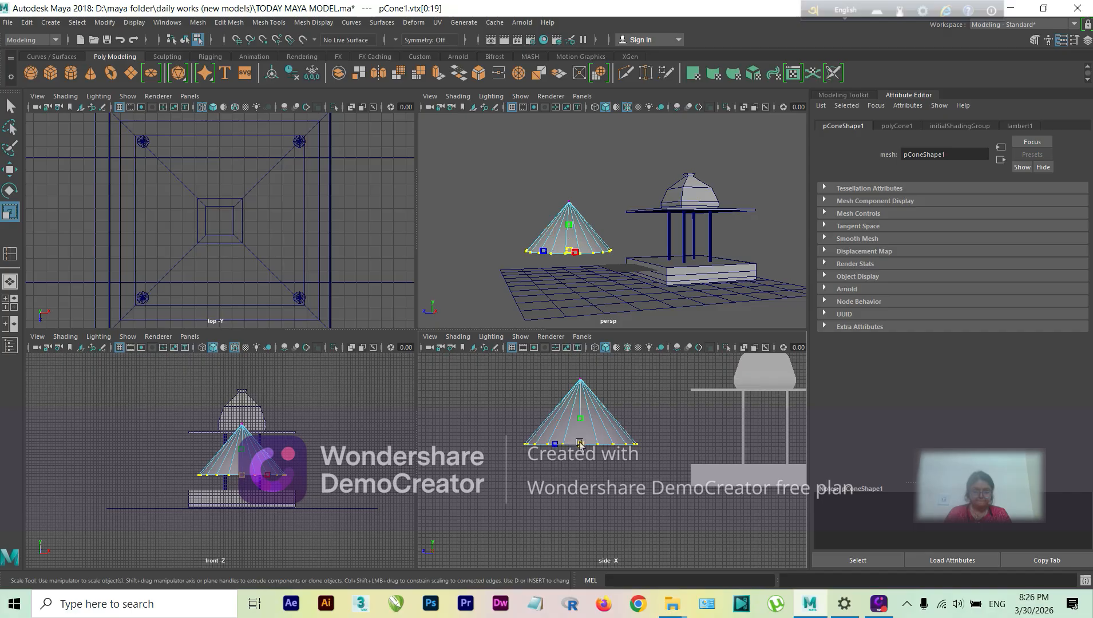
mouse_move(579, 444)
left_mouse_down()
mouse_move(604, 445)
mouse_move(583, 422)
mouse_move(598, 447)
left_mouse_up()
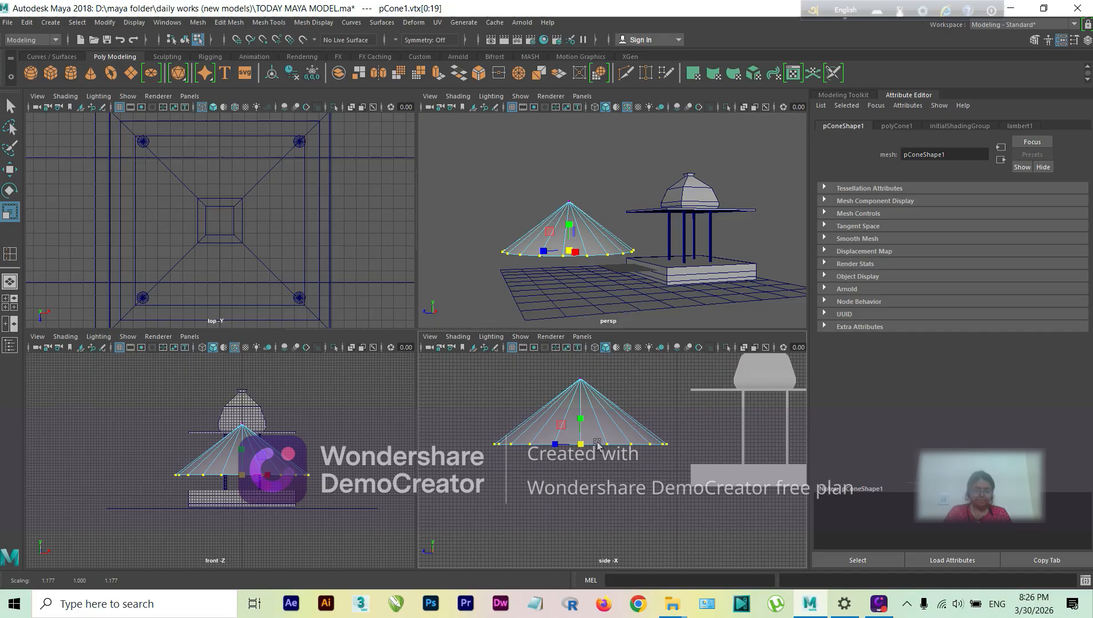
left_click(634, 483)
scroll(572, 475, "up", 2)
scroll(568, 470, "down", 3)
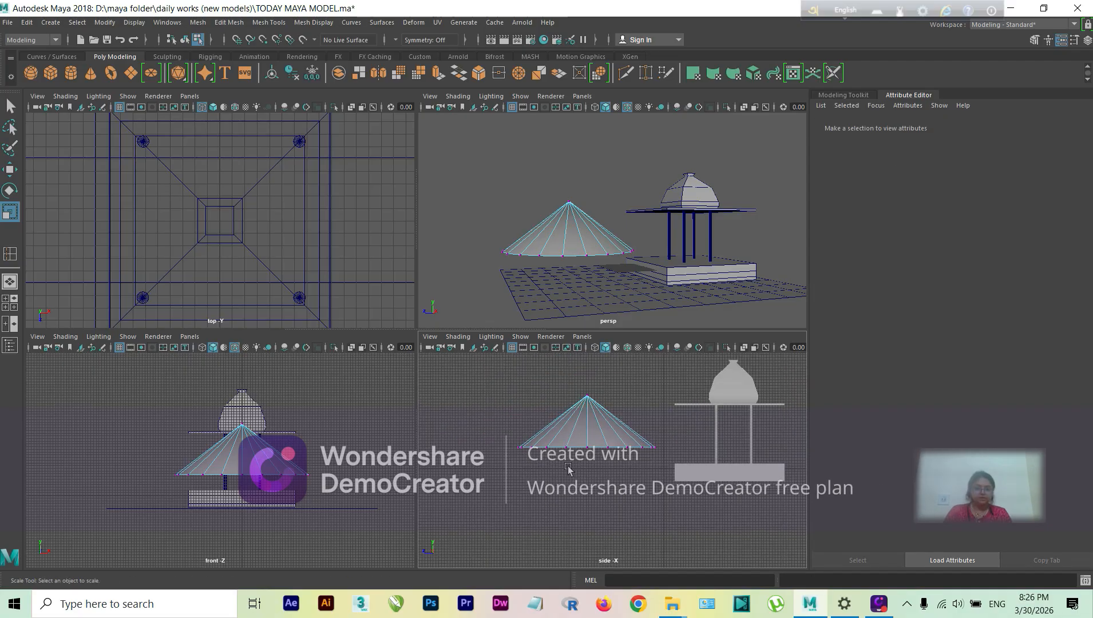
middle_click_drag(607, 453, 614, 495, "alt")
left_click_drag(614, 495, 662, 509, "alt")
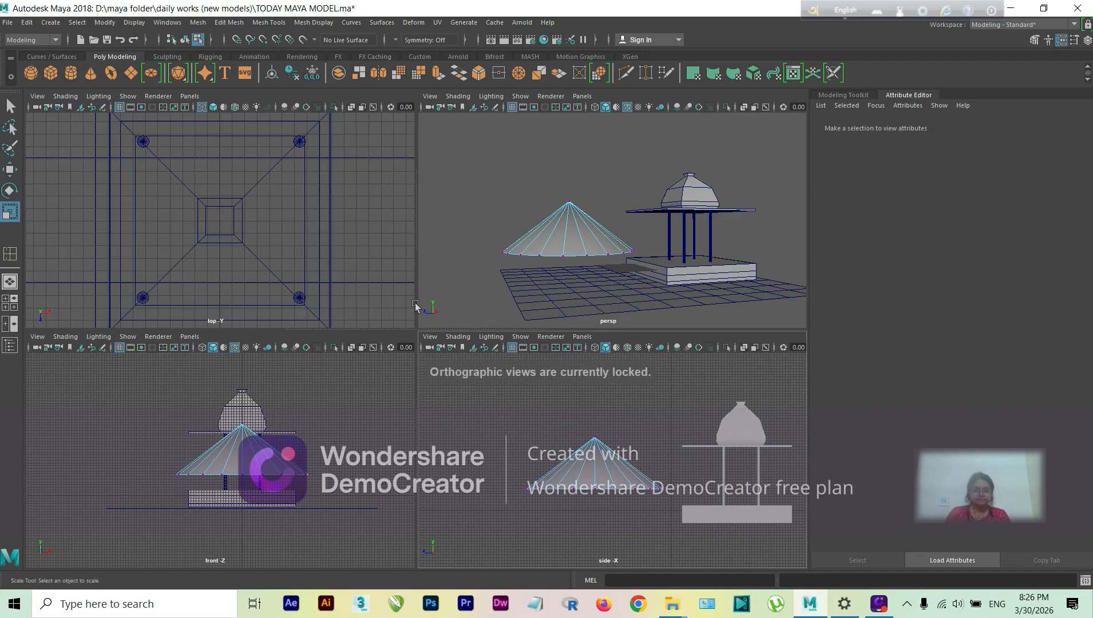
- Lower the cone's apex vertex to a height of about 21.3 cm and clear the selection
left_click(565, 252)
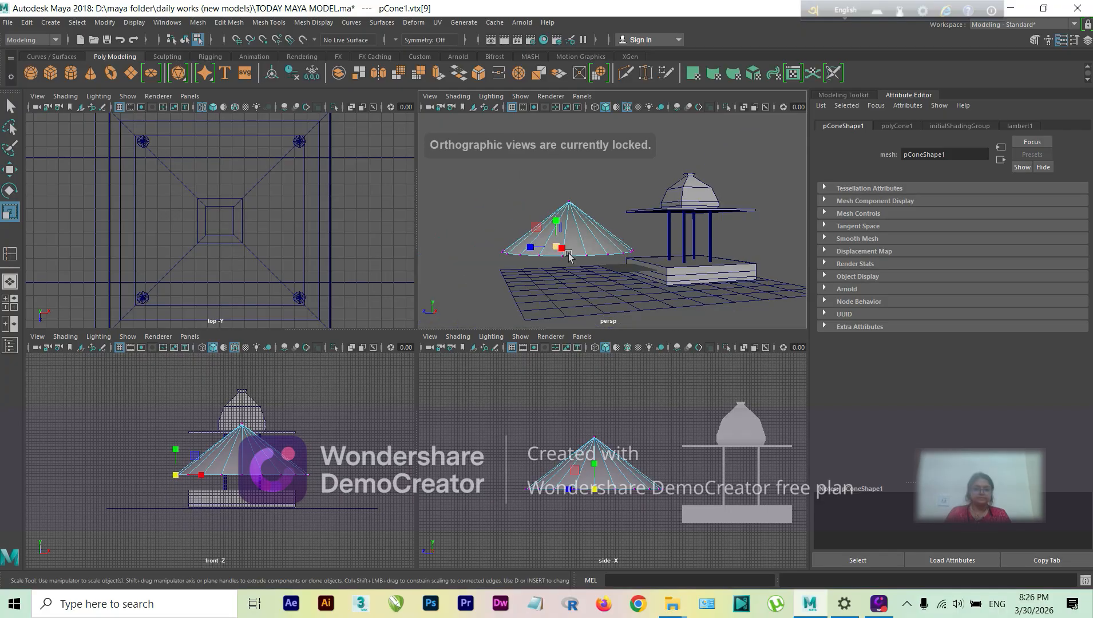
left_click_drag(568, 253, 546, 212, "alt")
scroll(551, 269, "down", 5)
scroll(595, 262, "up", 4)
left_click(553, 214)
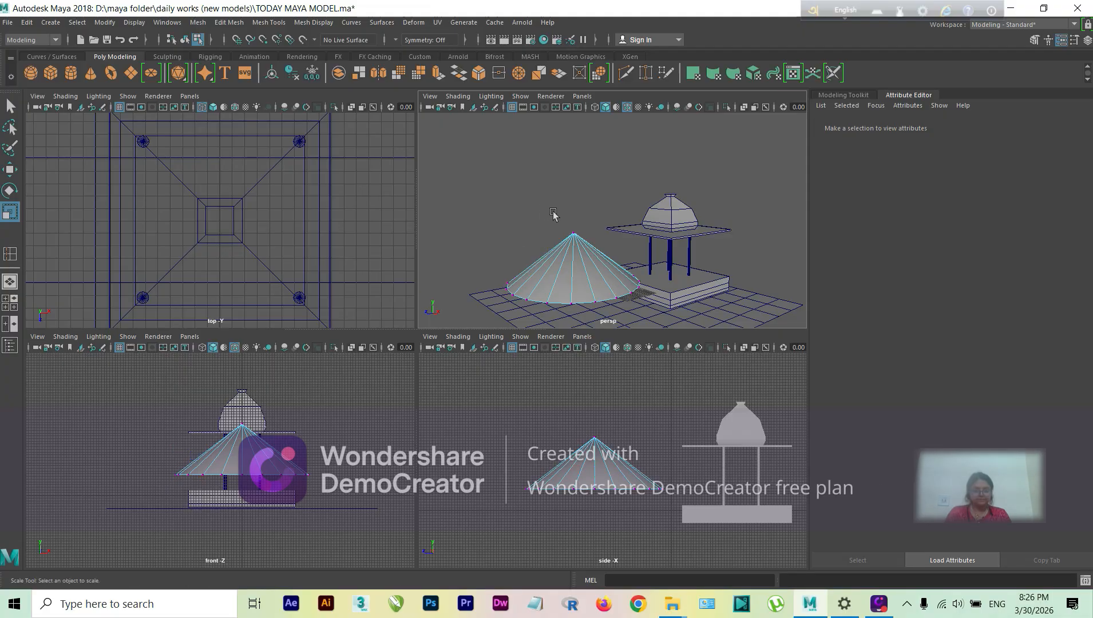
left_click_drag(598, 248, 598, 247)
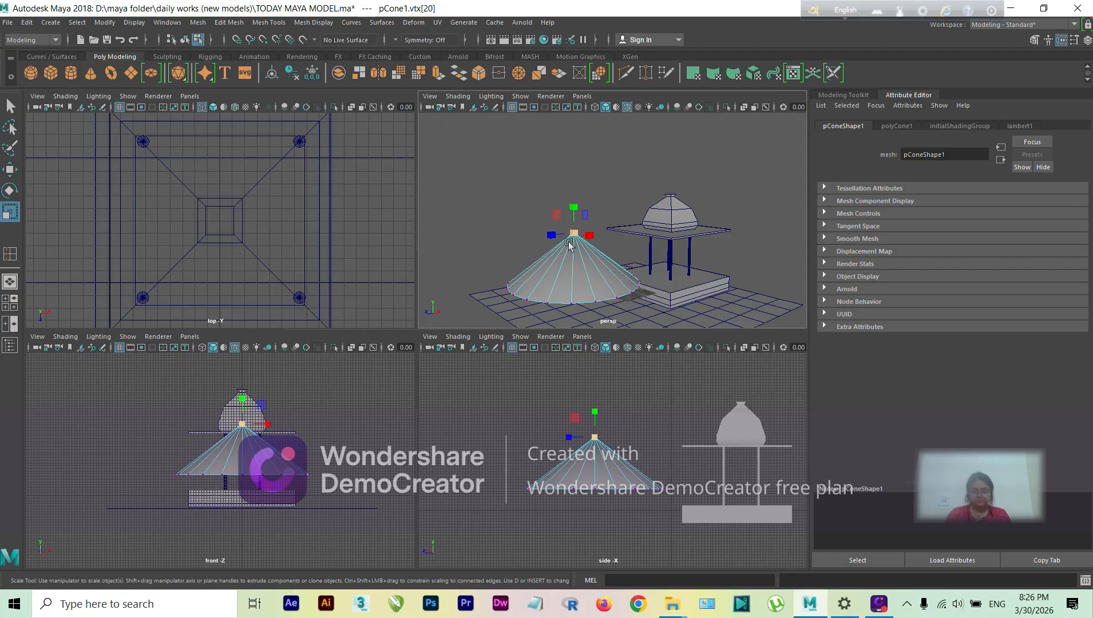
key("w")
key("r")
left_click(574, 208)
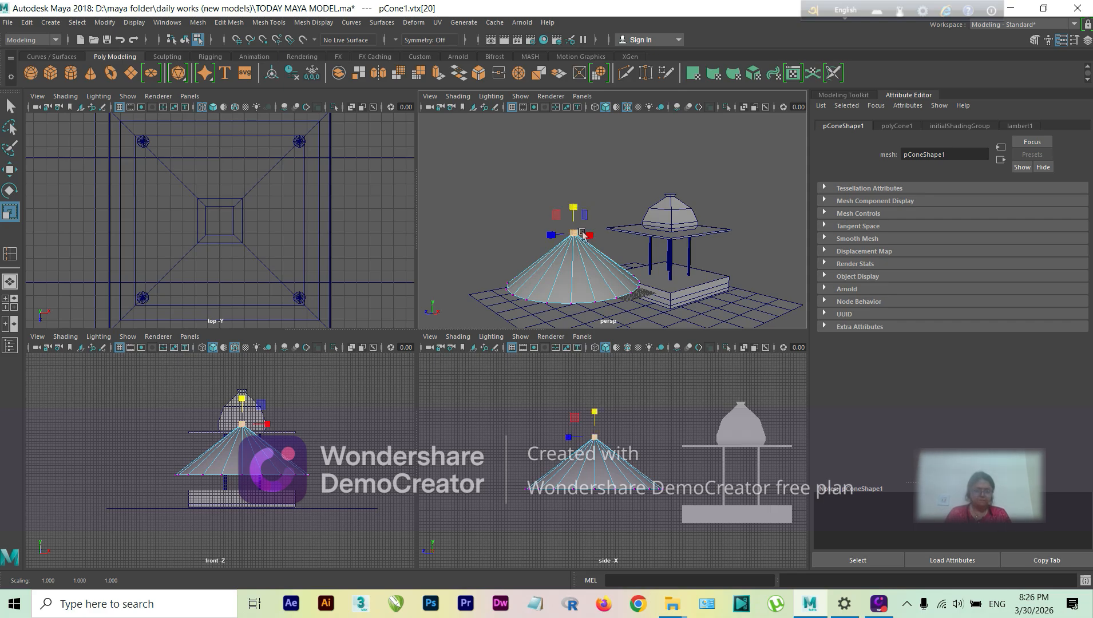
key("w")
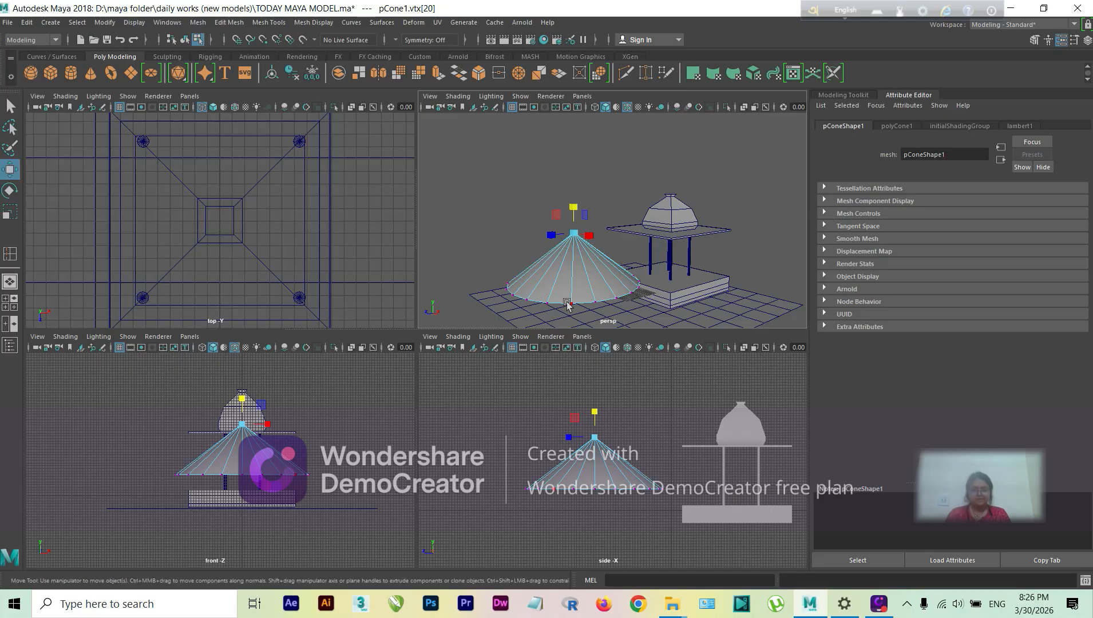
left_click_drag(576, 210, 582, 222)
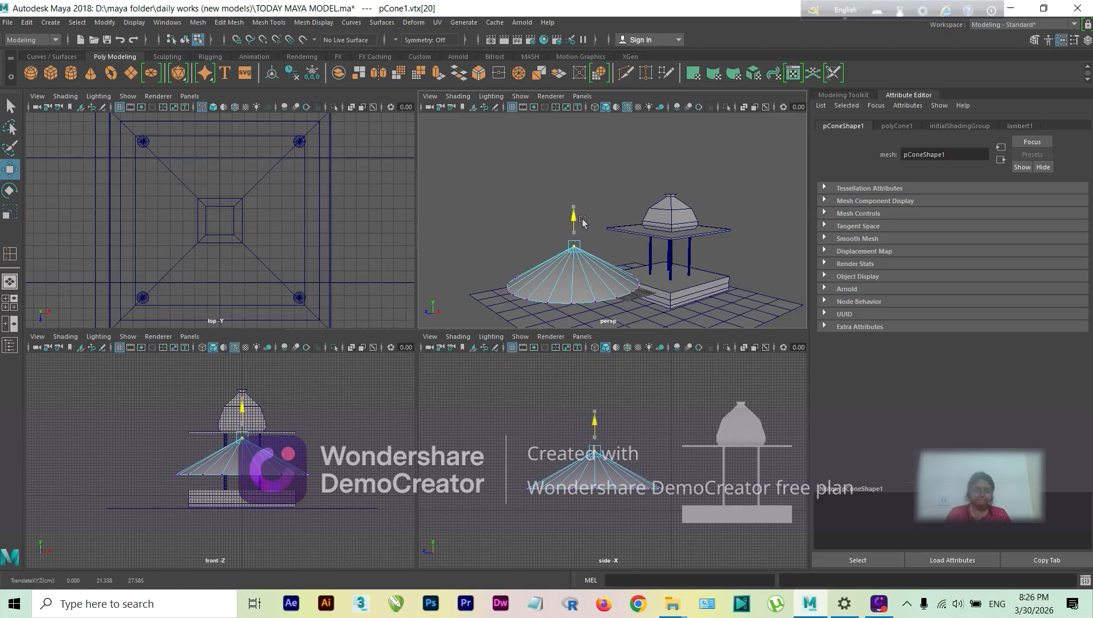
left_click(721, 184)
- Examine the flattened cone beside the pavilion from the side and from above in the enlarged perspective view
scroll(591, 250, "up", 3)
mouse_move(582, 274)
middle_mouse_down("alt")
mouse_move(583, 200)
mouse_move(576, 255)
middle_mouse_up("alt")
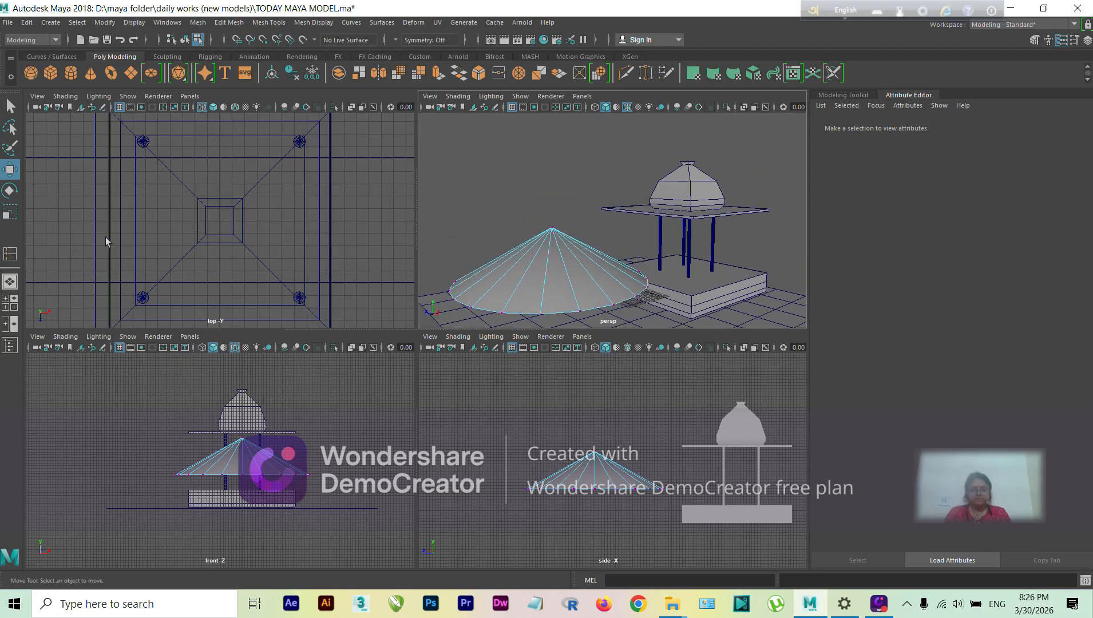
left_click(10, 107)
left_click(10, 281)
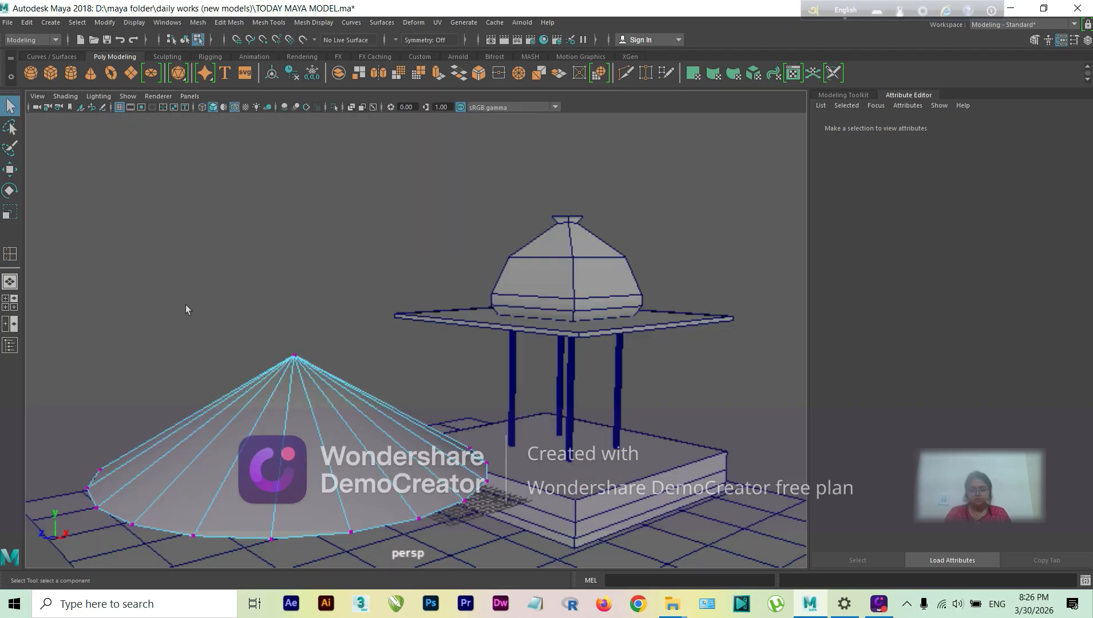
scroll(448, 349, "down", 3)
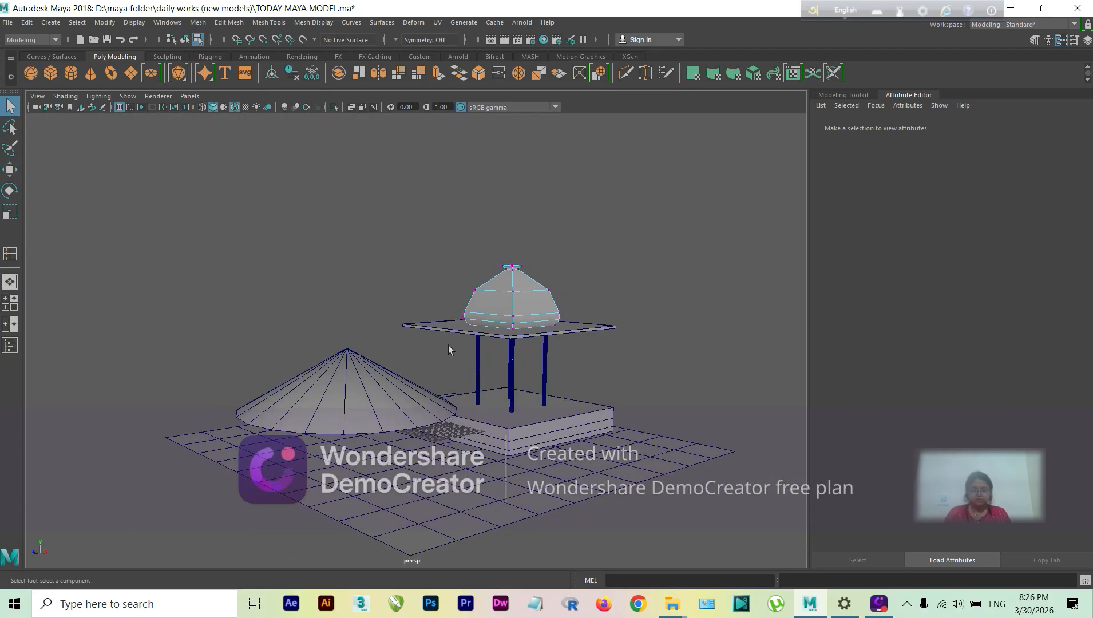
left_click_drag(449, 350, 409, 424, "alt")
left_click(420, 412)
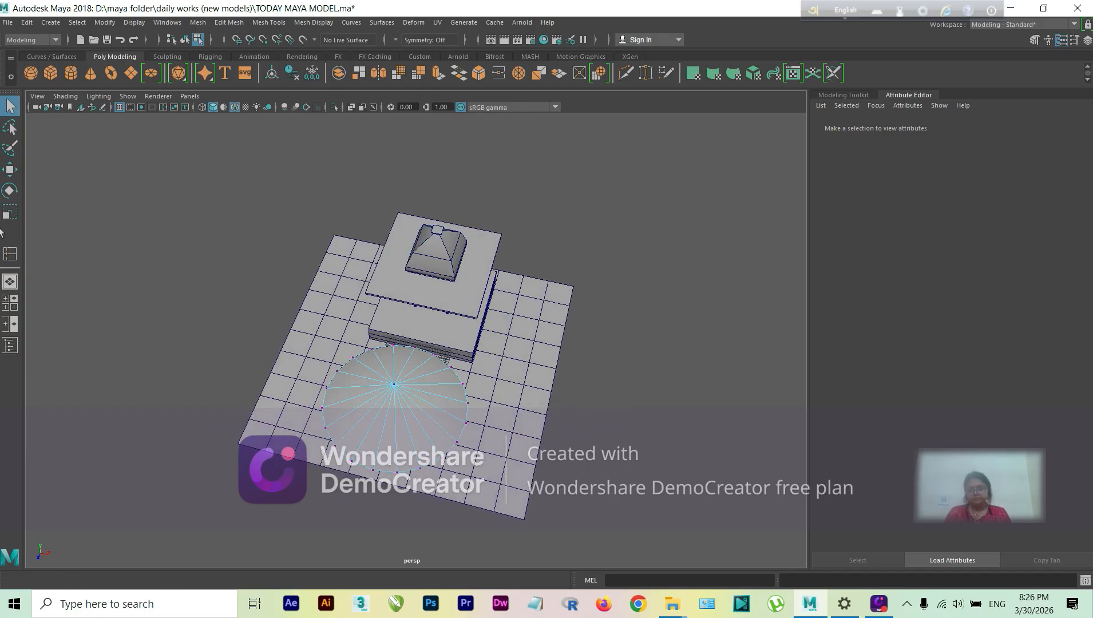
left_click(9, 281)
- Return the cone to object mode and select it as a whole in the top view
scroll(246, 284, "down", 5)
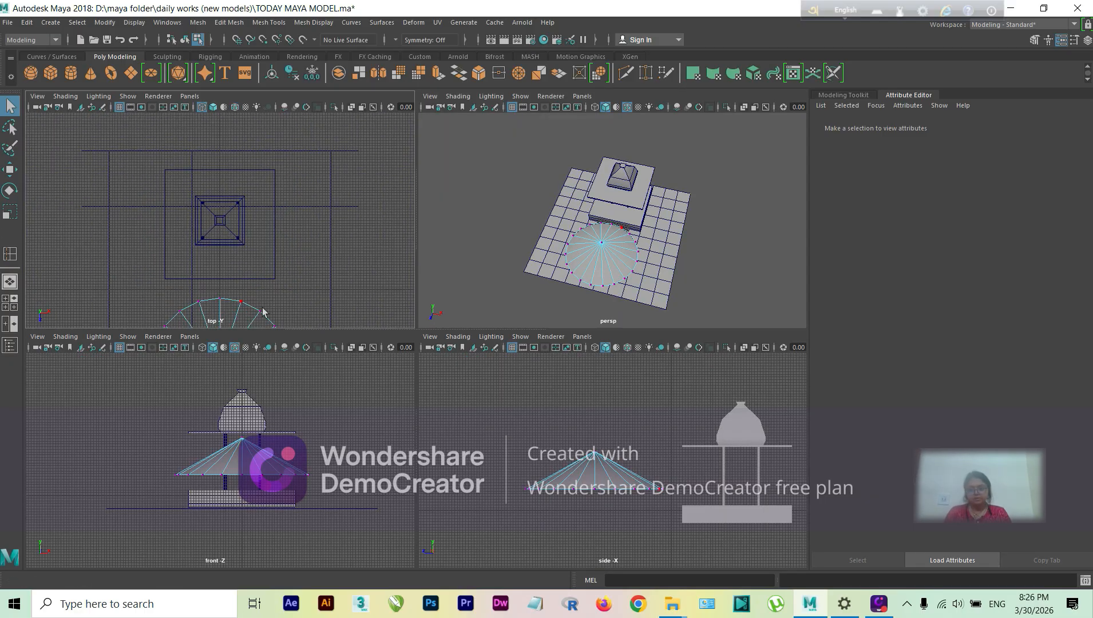
scroll(267, 309, "down", 3)
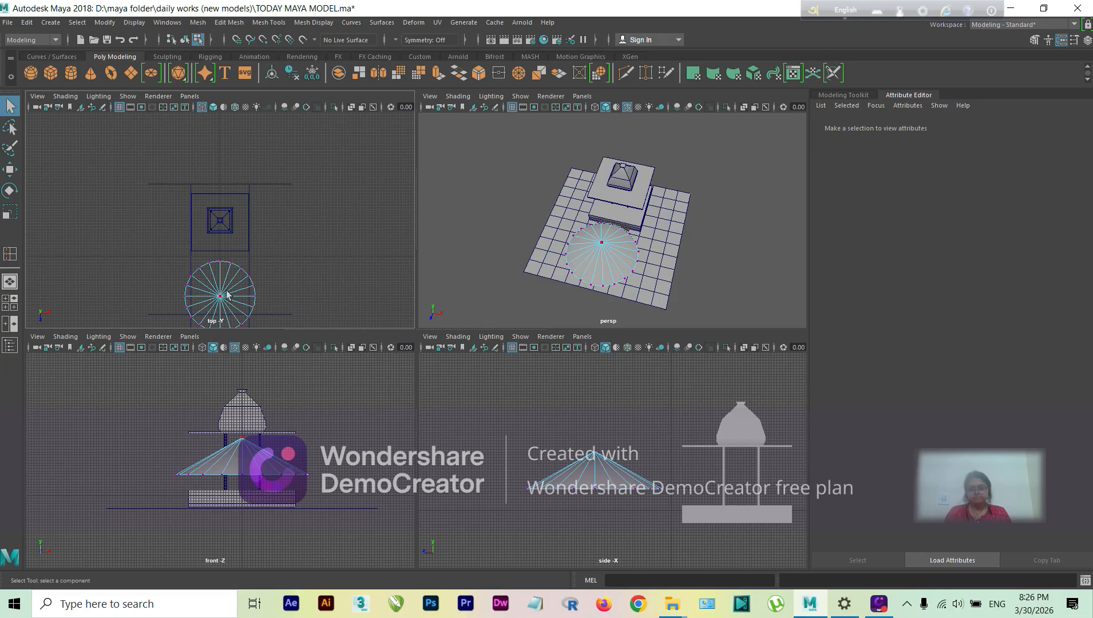
left_click(246, 309)
right_click_drag(219, 297, 269, 275)
left_click(244, 296)
left_click(241, 293)
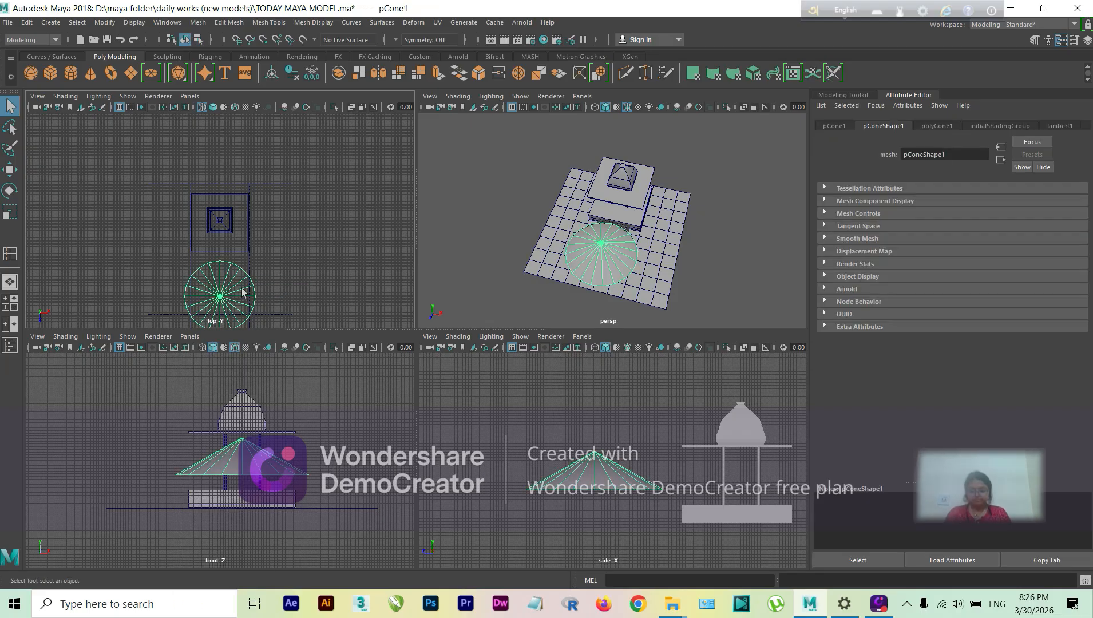
- Centre the cone over the pavilion in the top view and scale it down uniformly to fit inside the dome's outline
key("r")
left_click_drag(220, 297, 223, 245)
key("w")
scroll(223, 245, "up", 3)
scroll(223, 245, "up", 2)
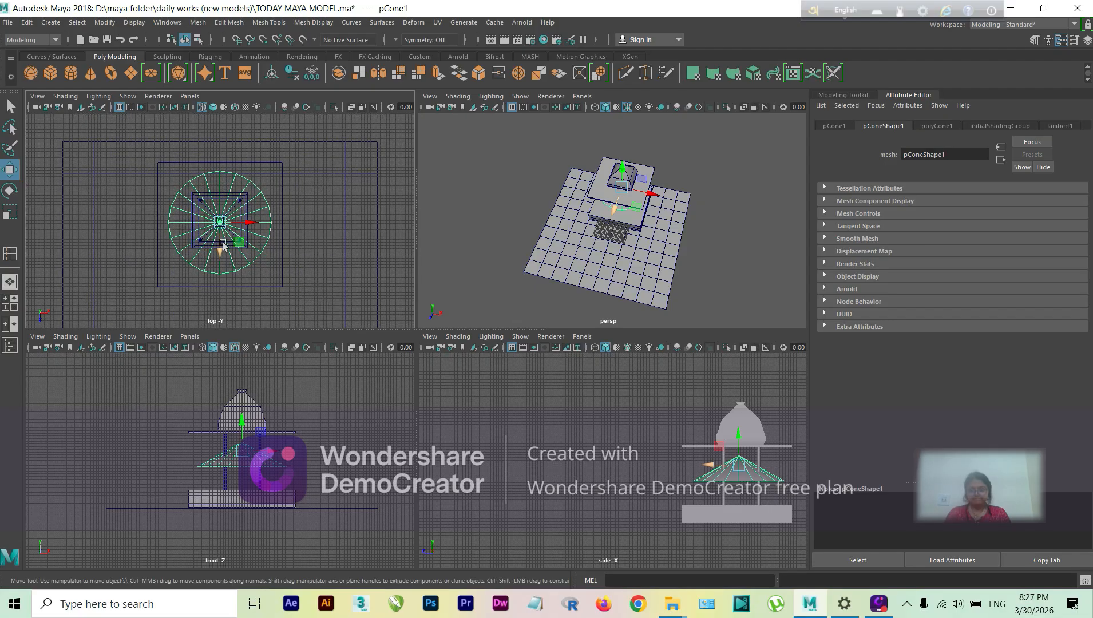
key("r")
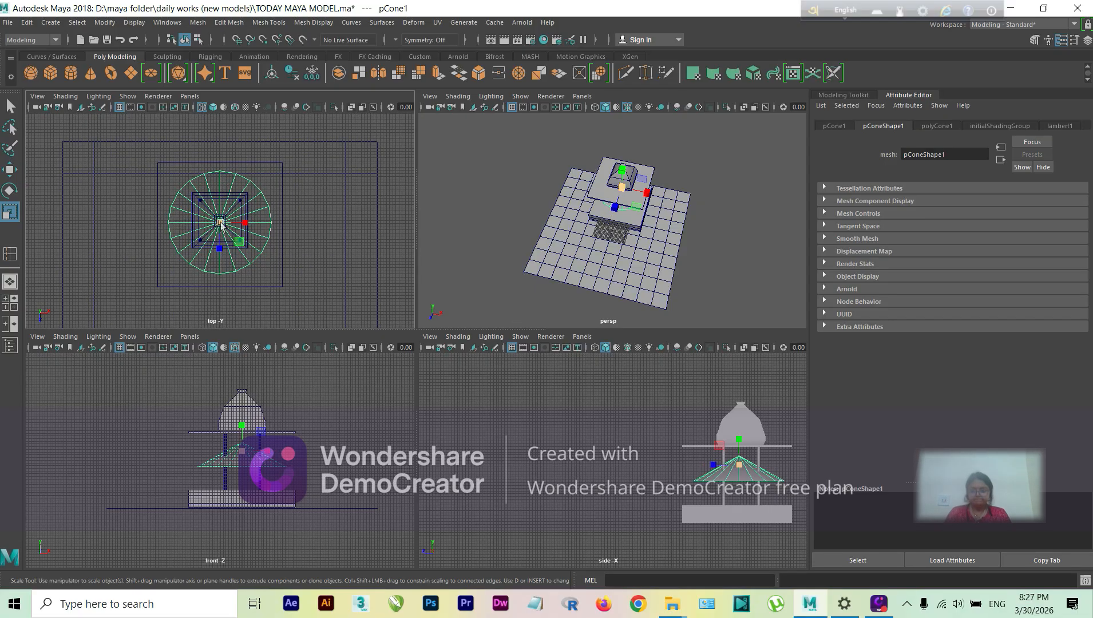
left_click_drag(221, 224, 175, 407)
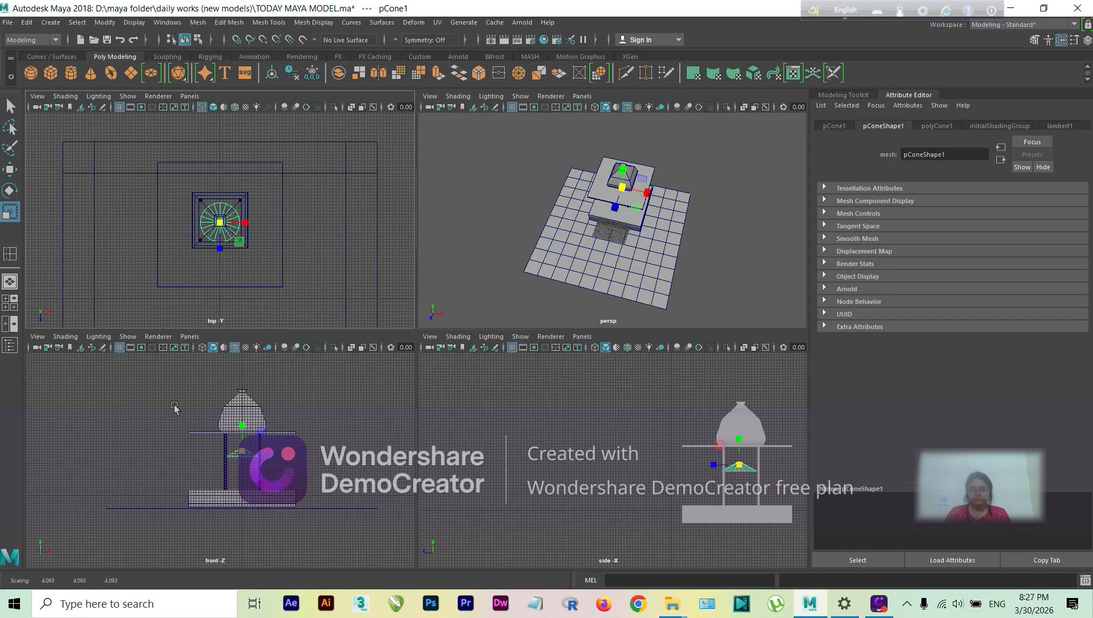
- Shrink the cone slightly more and set it on a front corner of the roof slab, at about 14.2, 24.7, -10.2 cm
key("w")
left_click_drag(231, 219, 256, 342)
key("r")
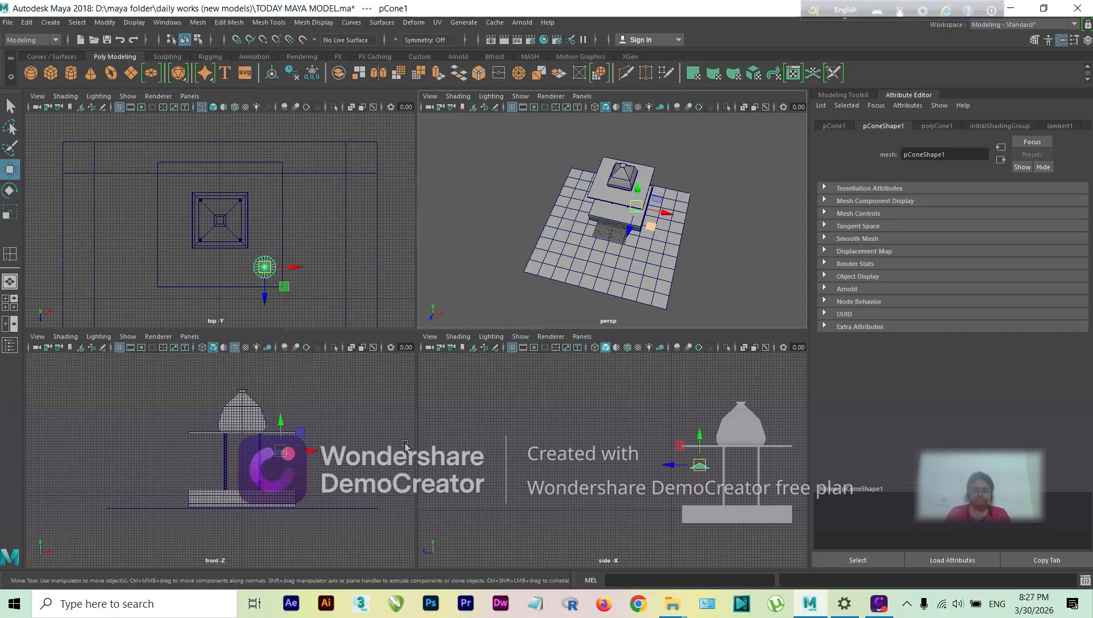
key("w")
left_click_drag(284, 431, 292, 411)
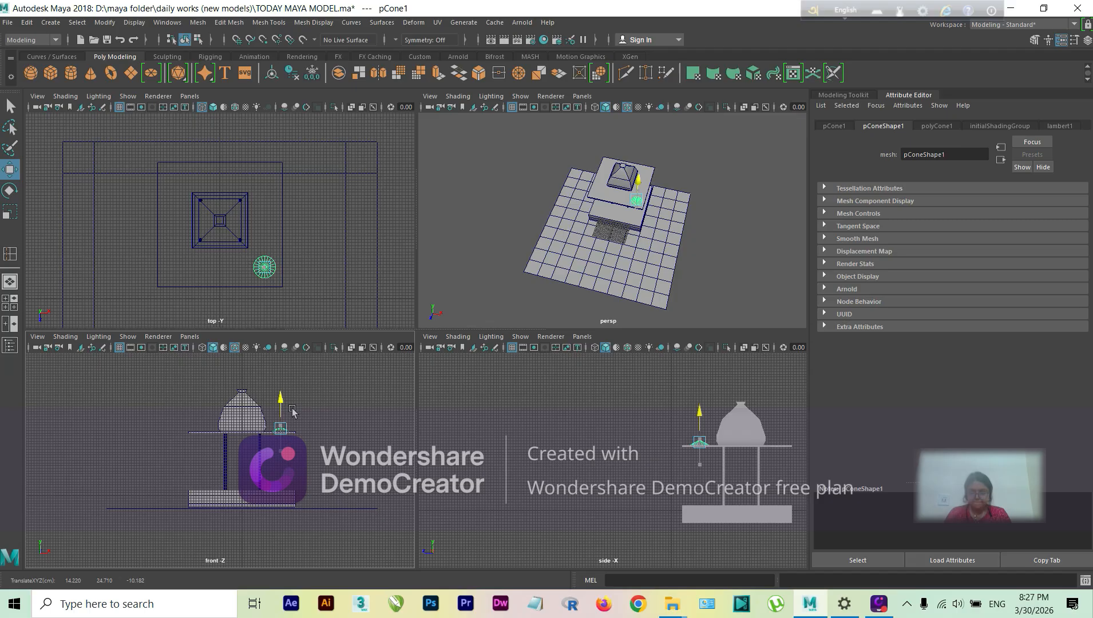
left_click(304, 325)
- Duplicate the small cone and move the copy along X to the roof slab's other front corner, about X -14.4 cm
left_click_drag(657, 212, 652, 184, "alt")
scroll(657, 250, "down", 6)
scroll(593, 225, "up", 8)
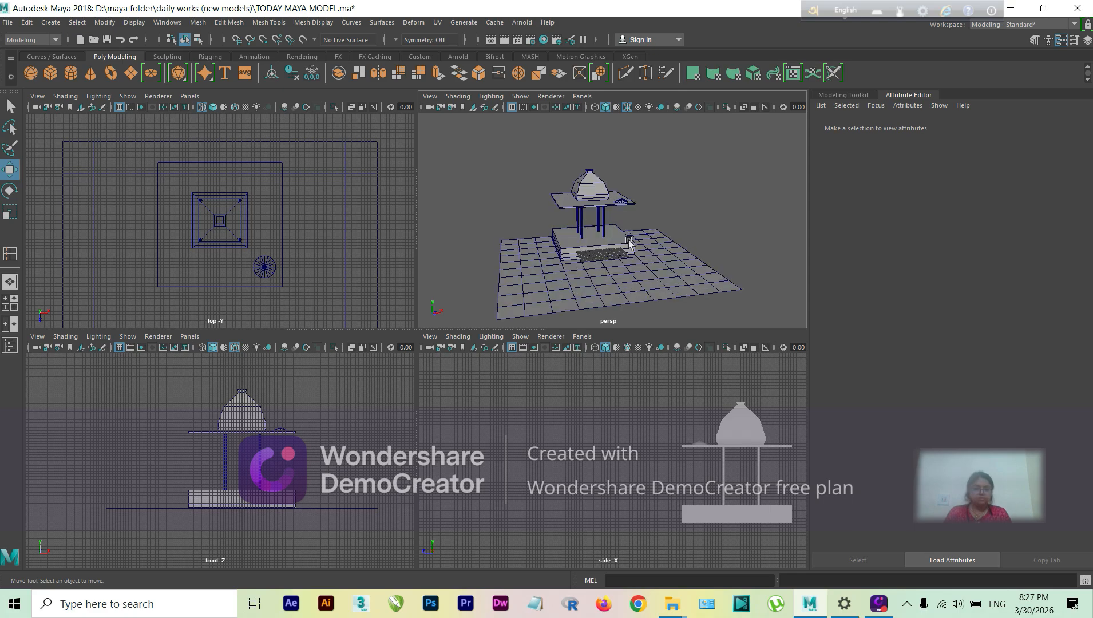
scroll(562, 299, "down", 3)
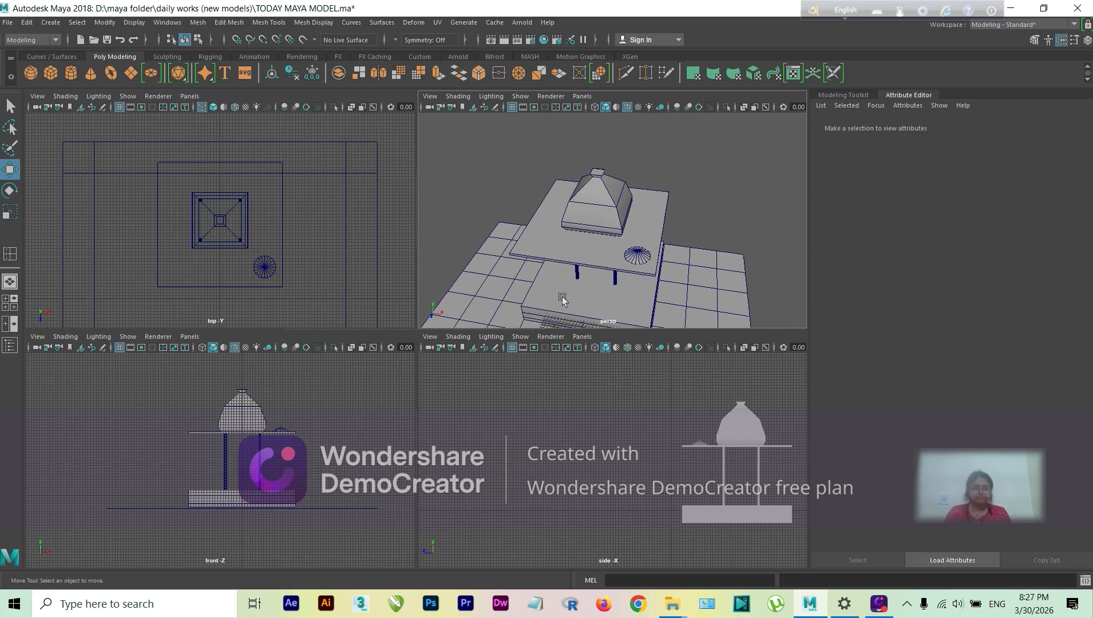
left_click(640, 254)
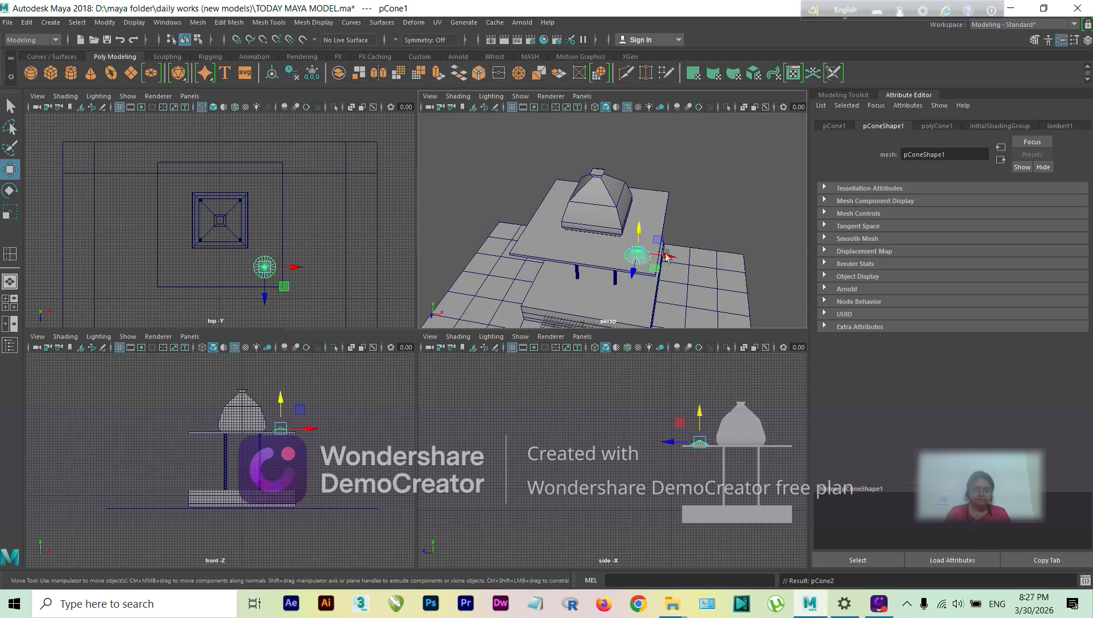
key("ctrl+d")
left_click_drag(661, 255, 560, 245)
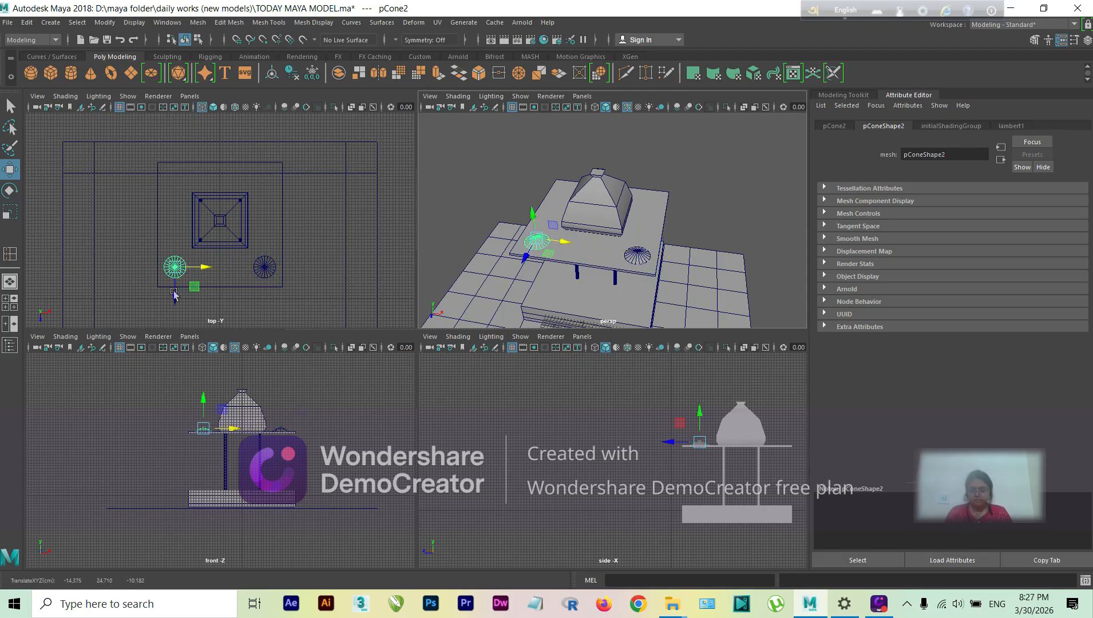
- Duplicate the small cone twice more and place the copies on the roof slab's two rear corners, around Z -38.3 and -38.6 cm
key("shift+d")
left_click_drag(85, 267, 177, 179)
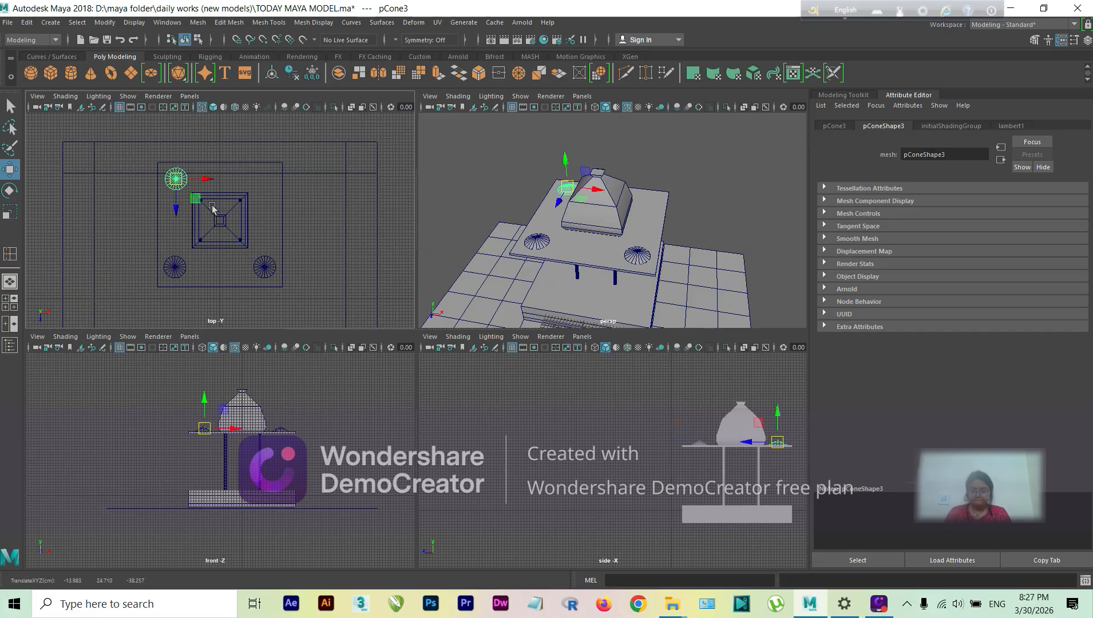
key("shift+d")
left_click(179, 181)
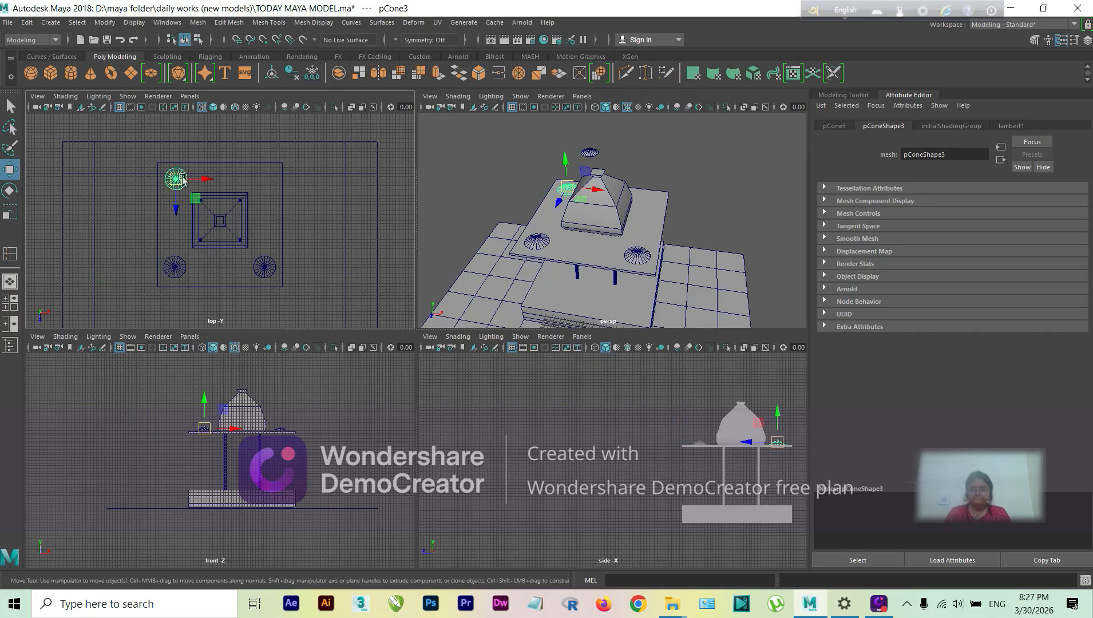
scroll(209, 170, "down", 2)
left_click(190, 127)
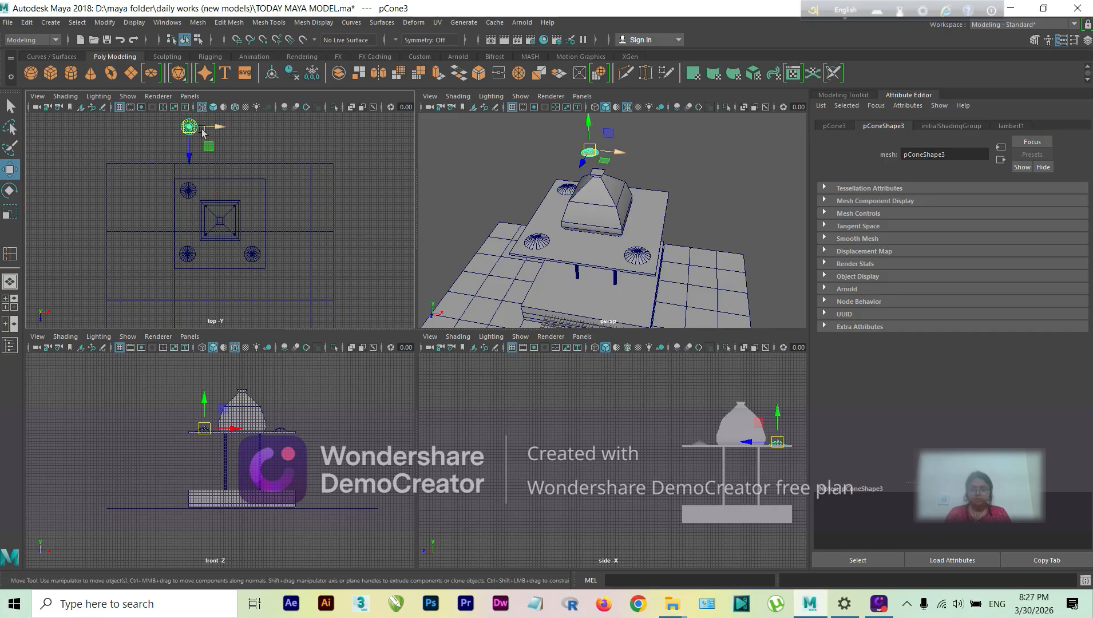
left_click_drag(211, 132, 257, 194)
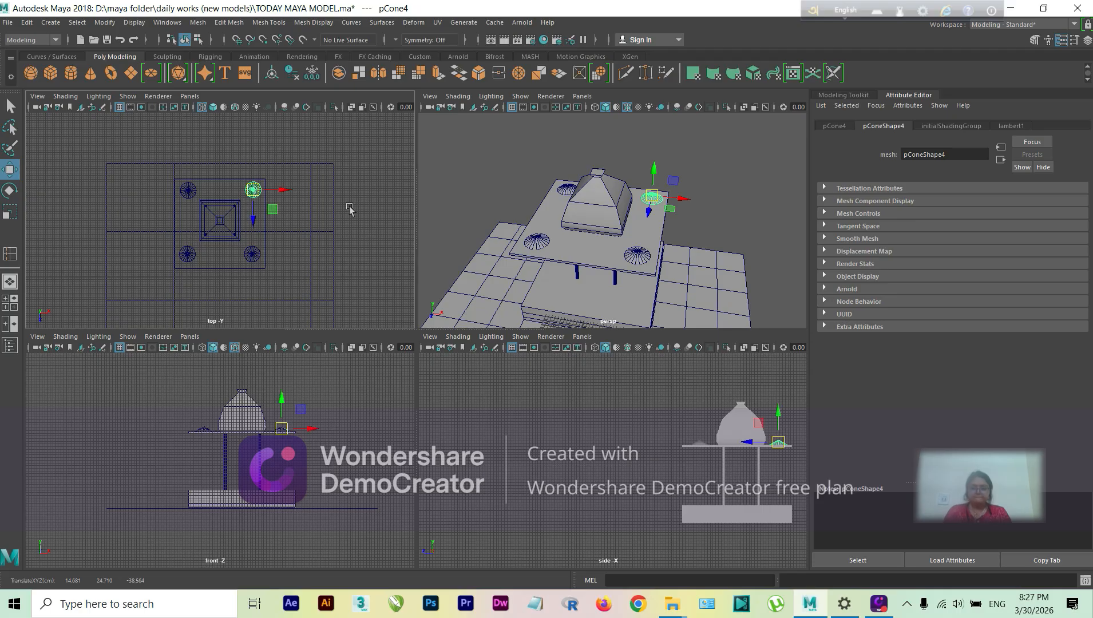
left_click(721, 236)
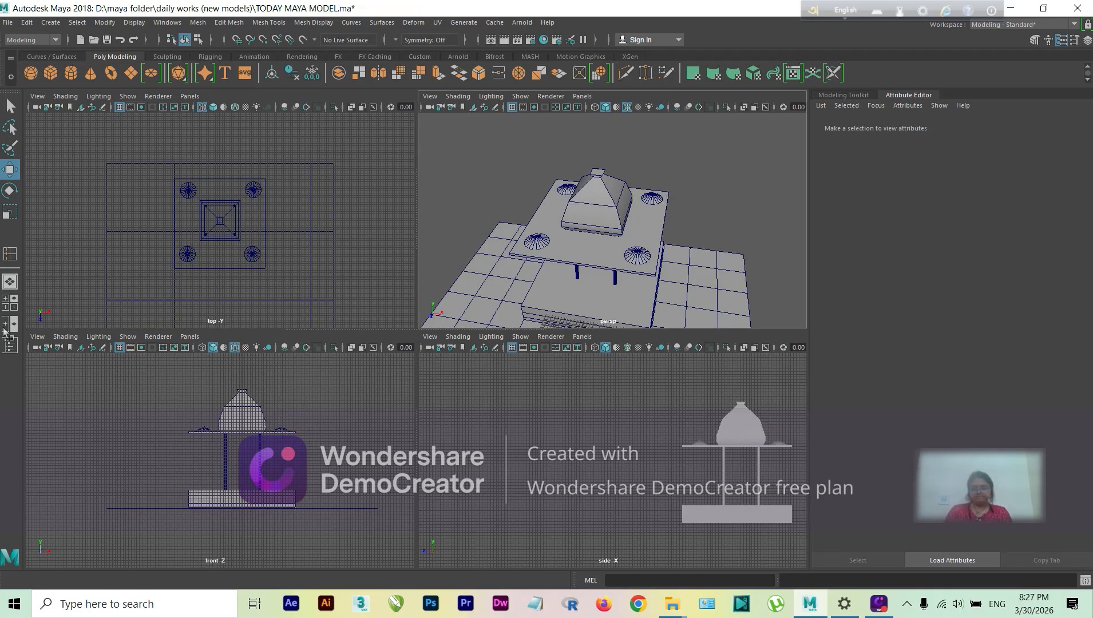
- Create a polygon cylinder and move it out to the open ground beside the pavilion's plinth
left_click(9, 281)
scroll(395, 372, "down", 5)
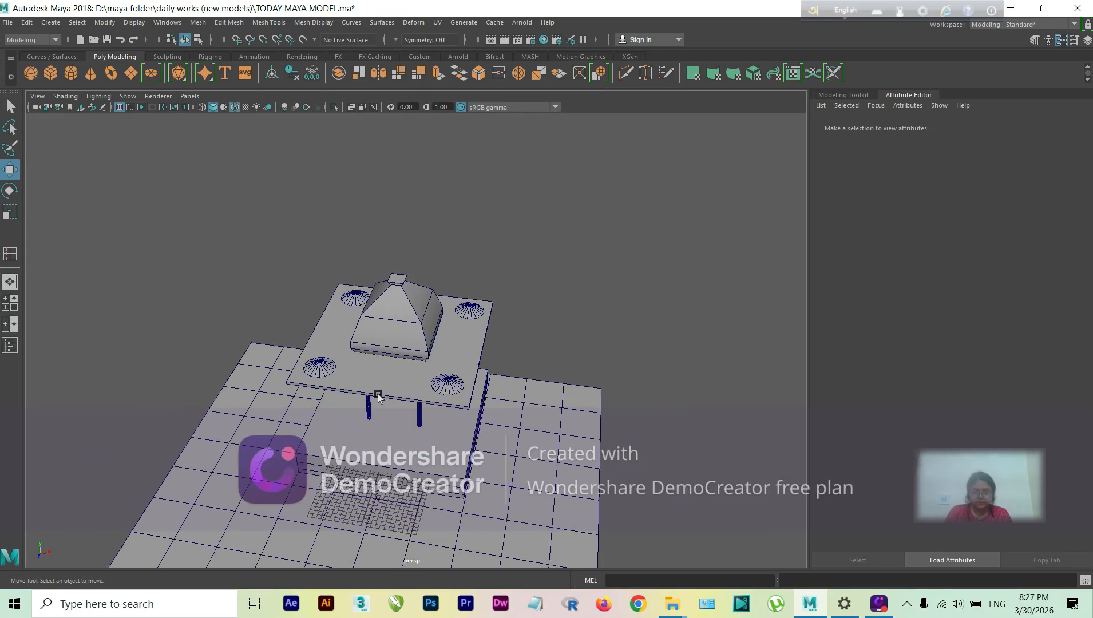
left_click_drag(376, 347, 518, 354, "alt")
scroll(520, 354, "up", 5)
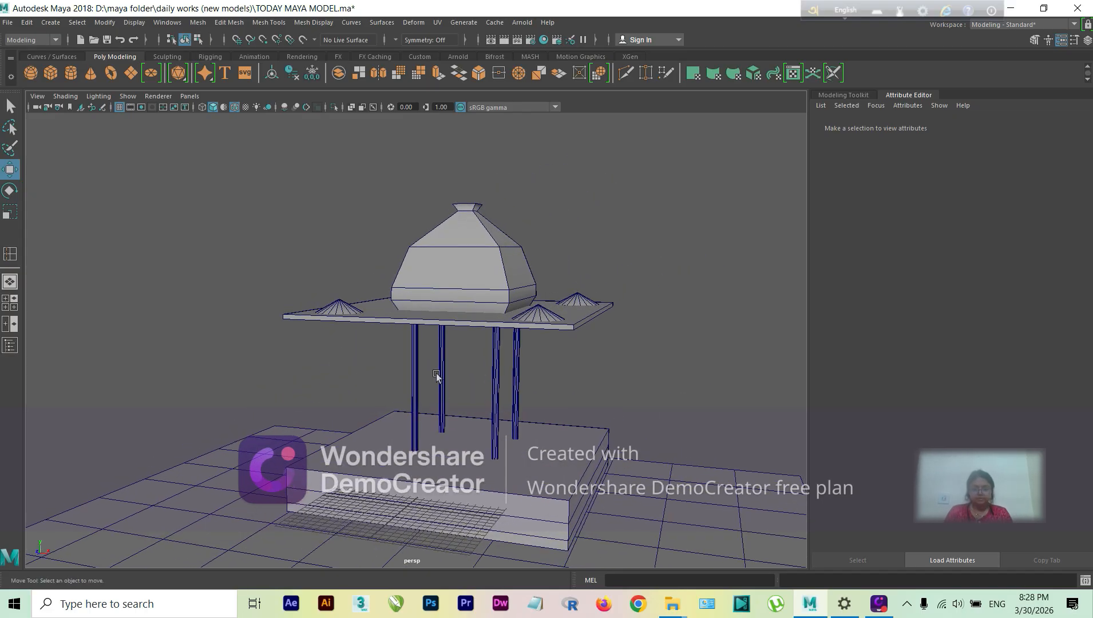
left_click_drag(451, 371, 273, 334, "alt")
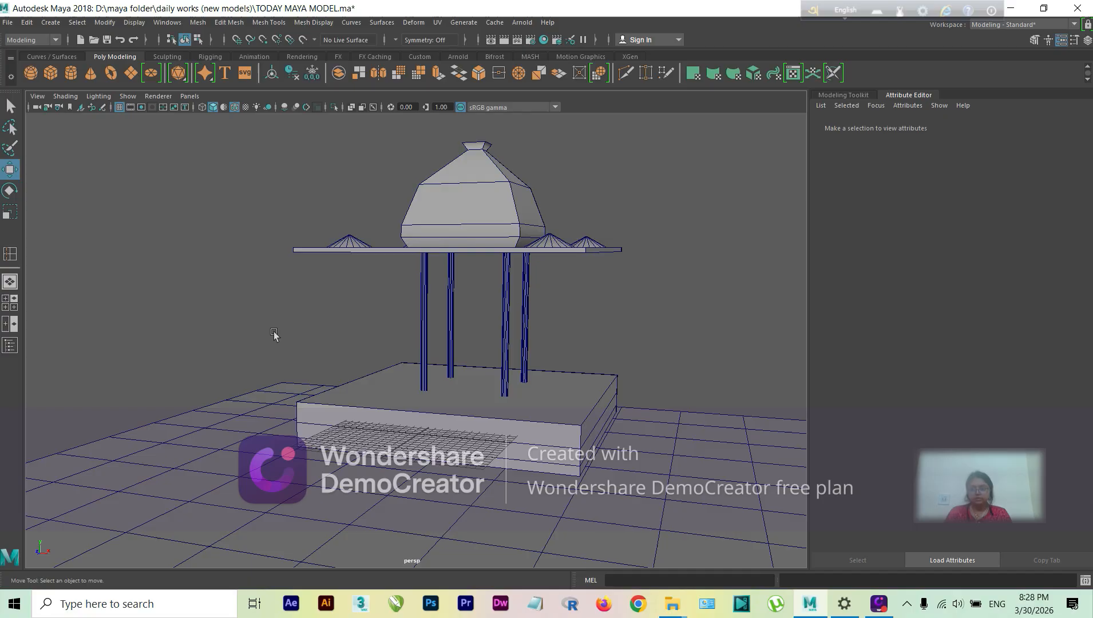
left_click(71, 72)
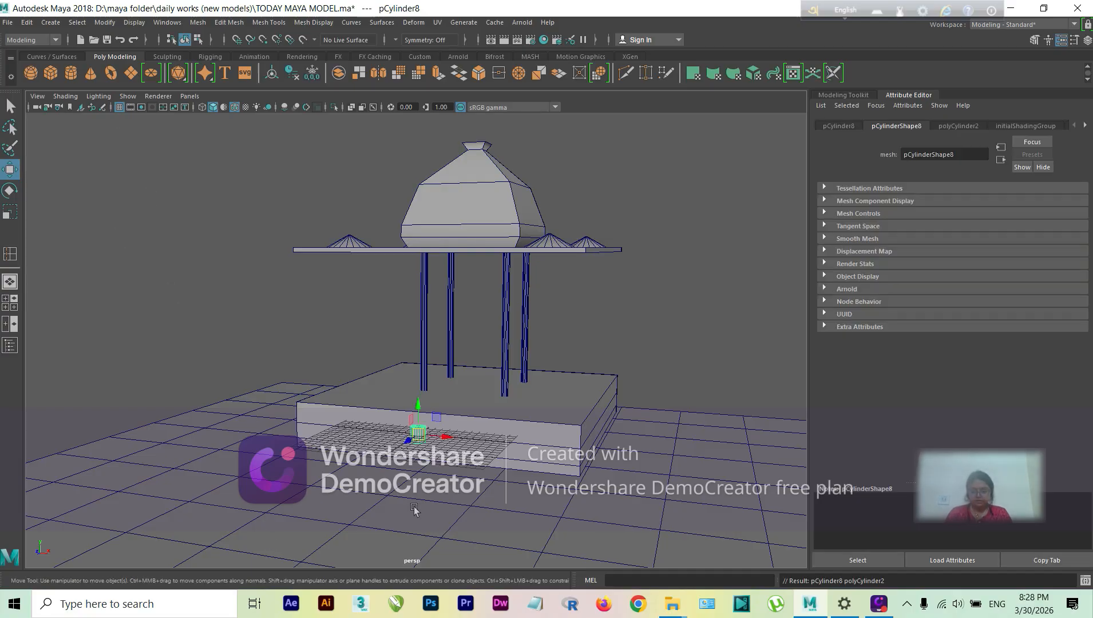
left_click_drag(416, 441, 372, 458)
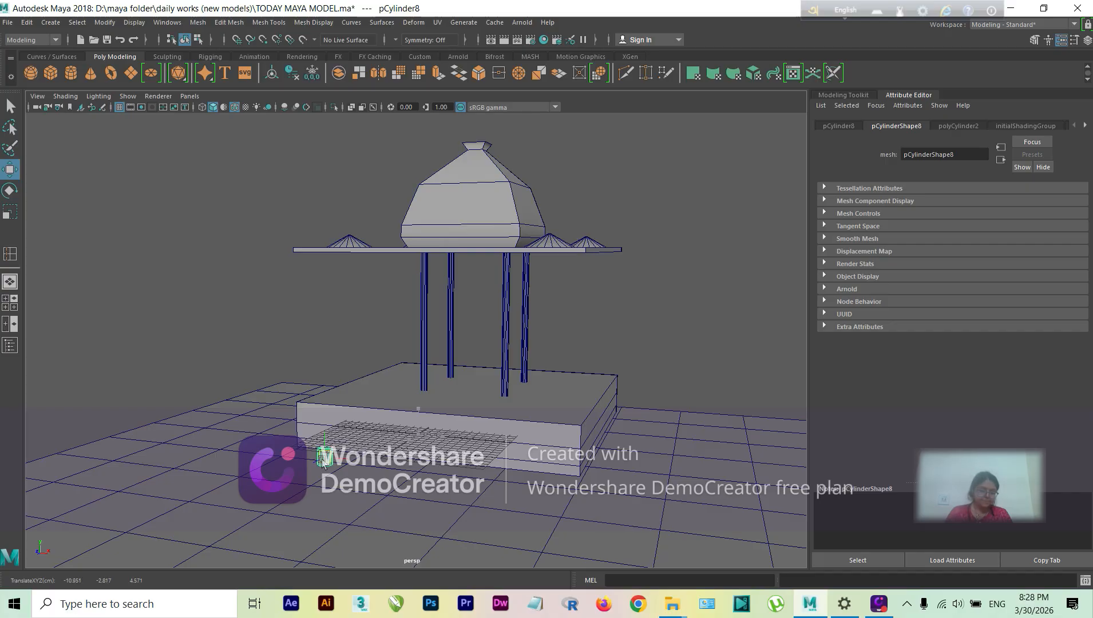
left_click_drag(293, 466, 223, 418)
- Enlarge the new cylinder uniformly and raise it so it stands above the ground plane
left_click_drag(218, 445, 210, 362)
key("r")
key("w")
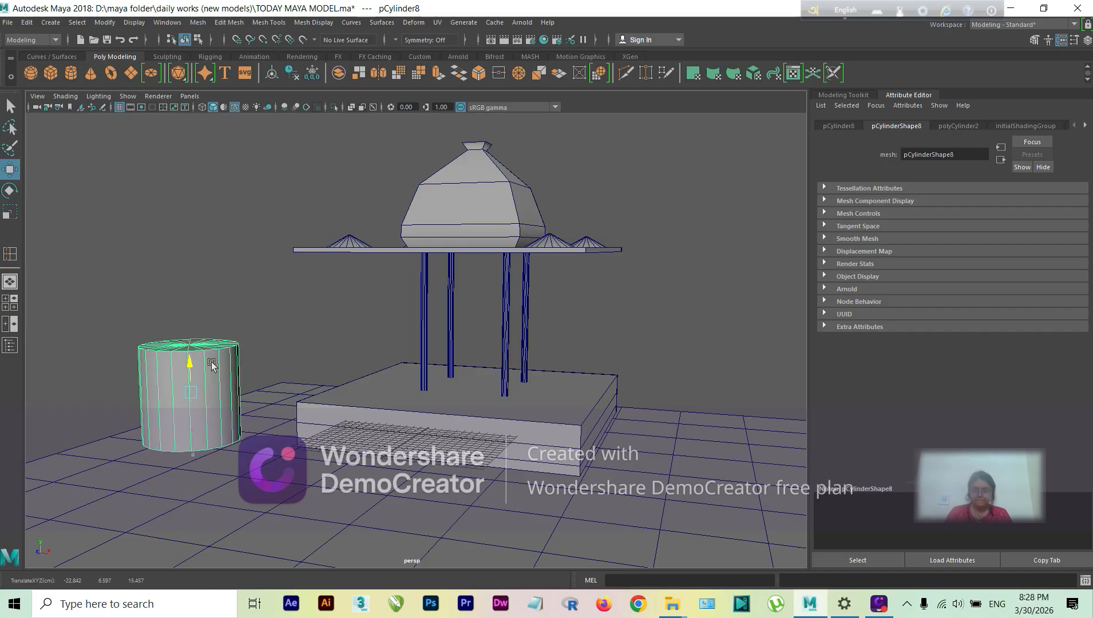
- Insert seven evenly spaced horizontal edge loops around the new cylinder's side
left_click(260, 24)
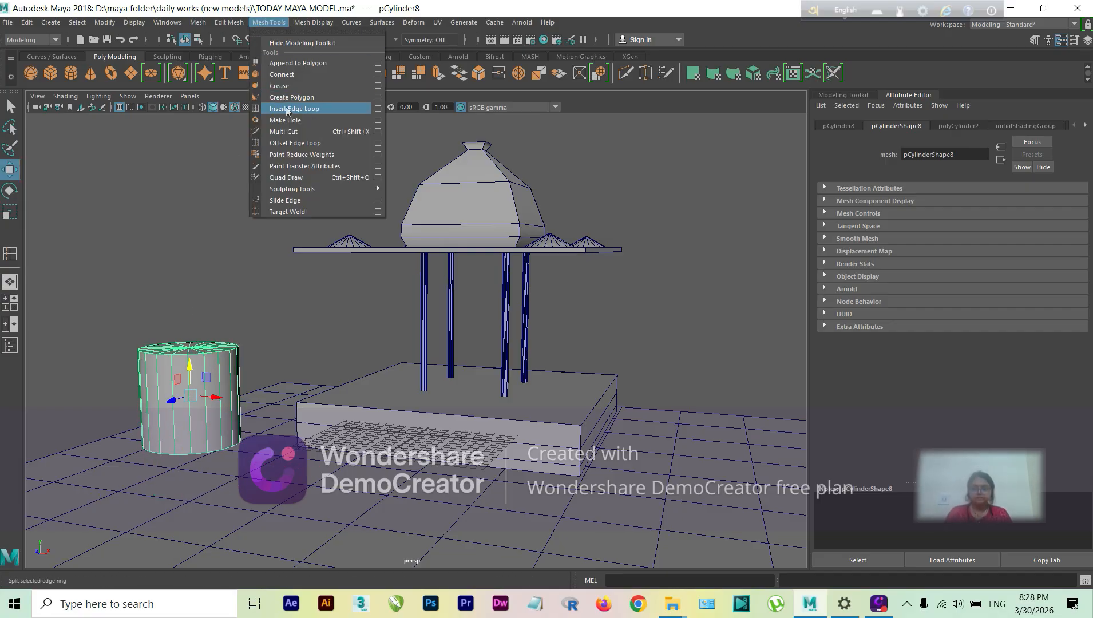
left_click(294, 109)
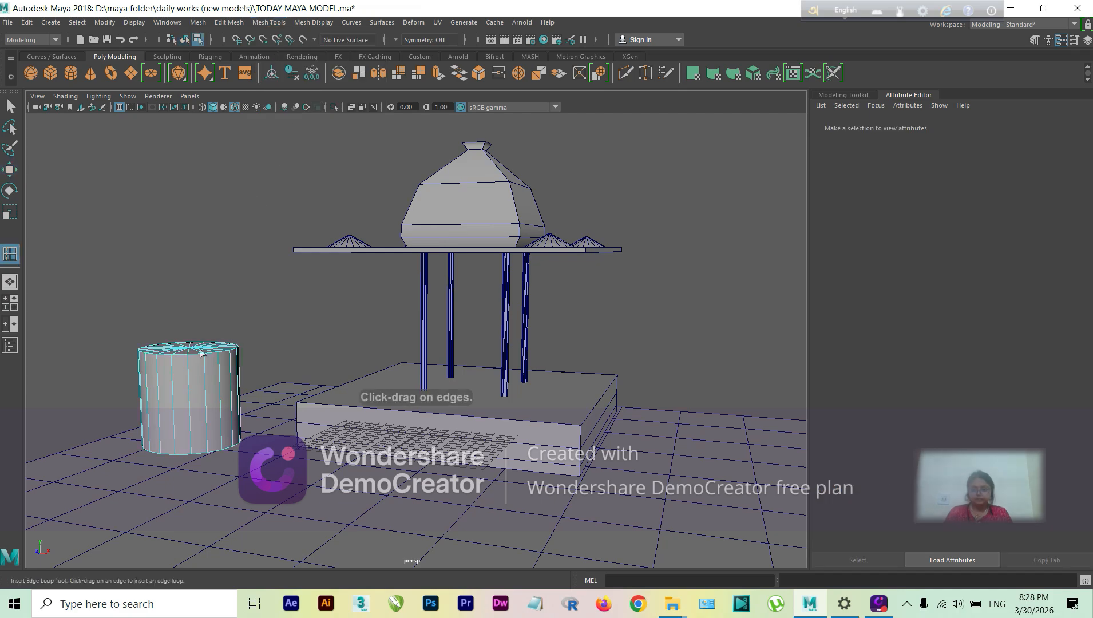
left_click(193, 393)
scroll(197, 411, "up", 3)
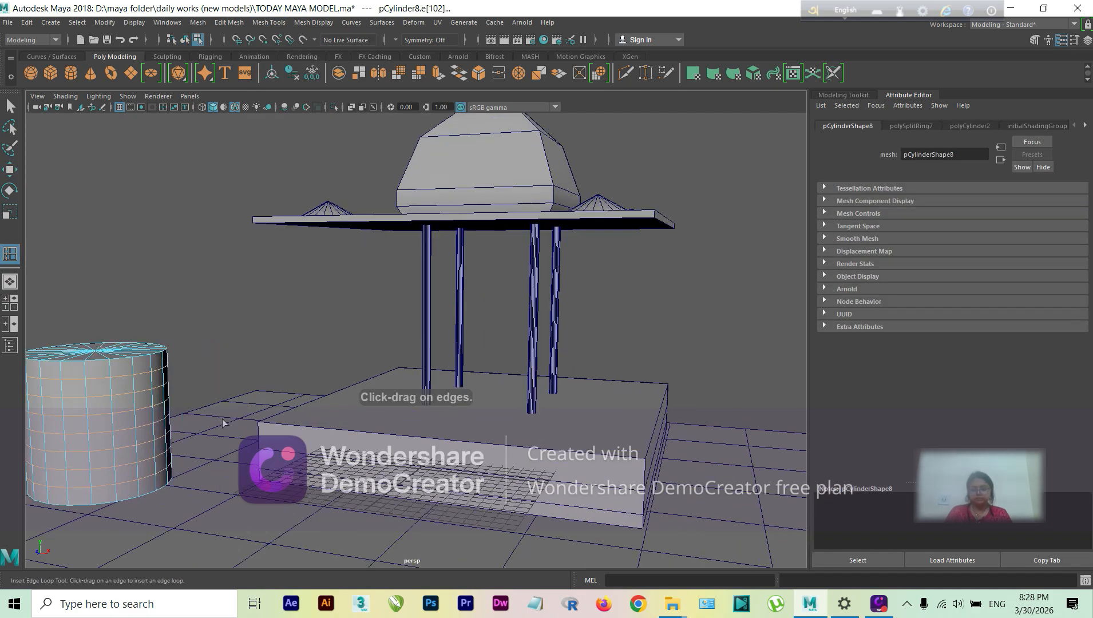
middle_click_drag(198, 401, 442, 358, "alt")
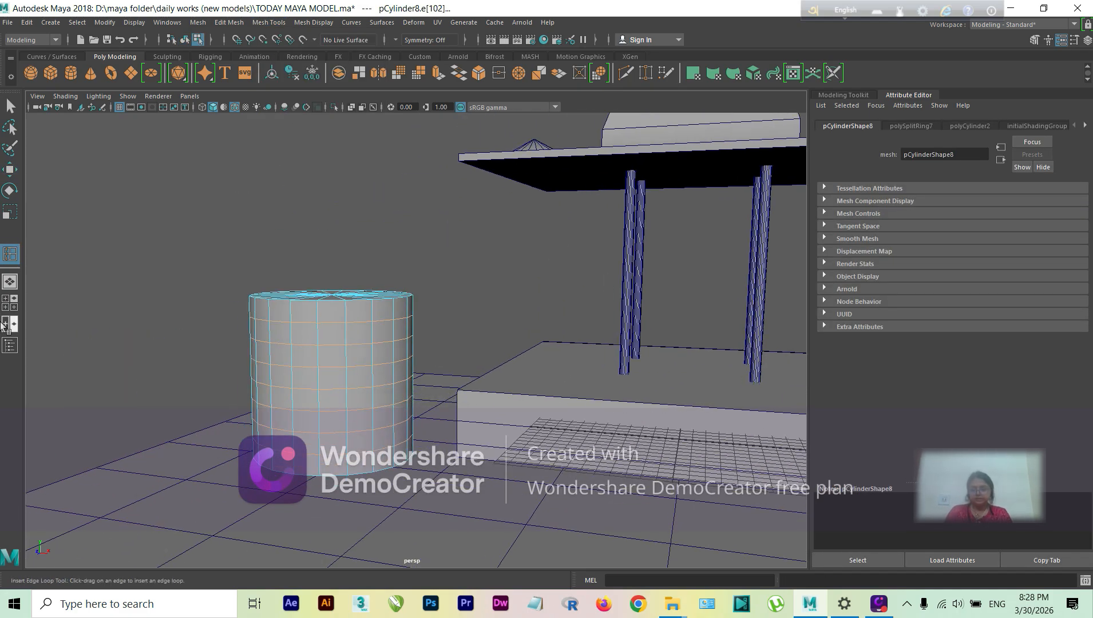
- In the side view of the four-view layout, scale the cylinder's vertex row just below the top rim inward to form a neck
left_click(10, 303)
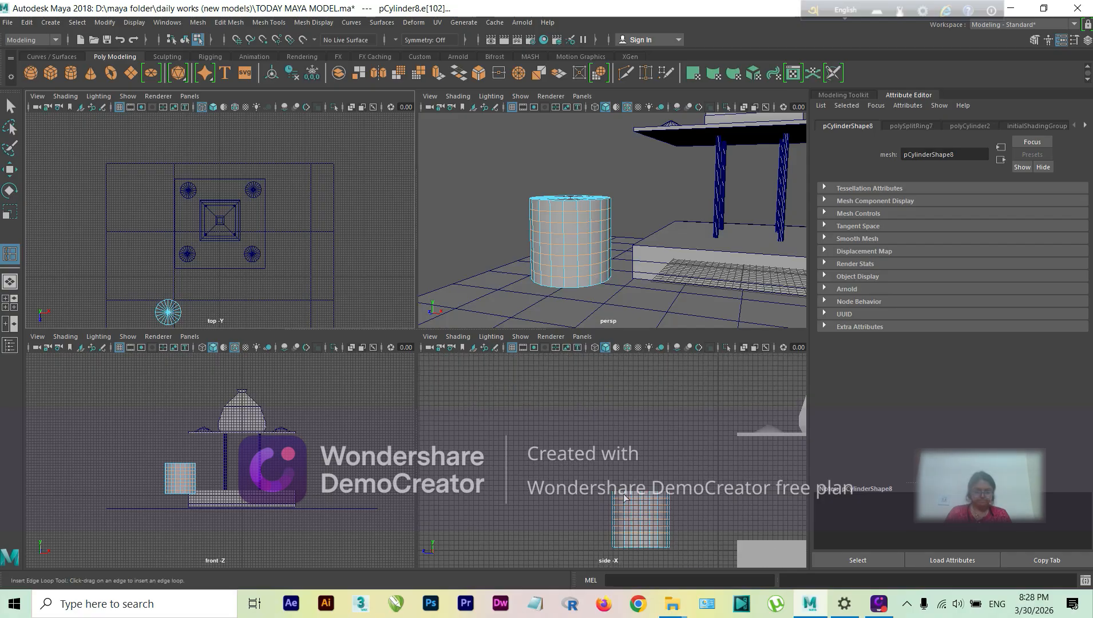
scroll(624, 497, "up", 6)
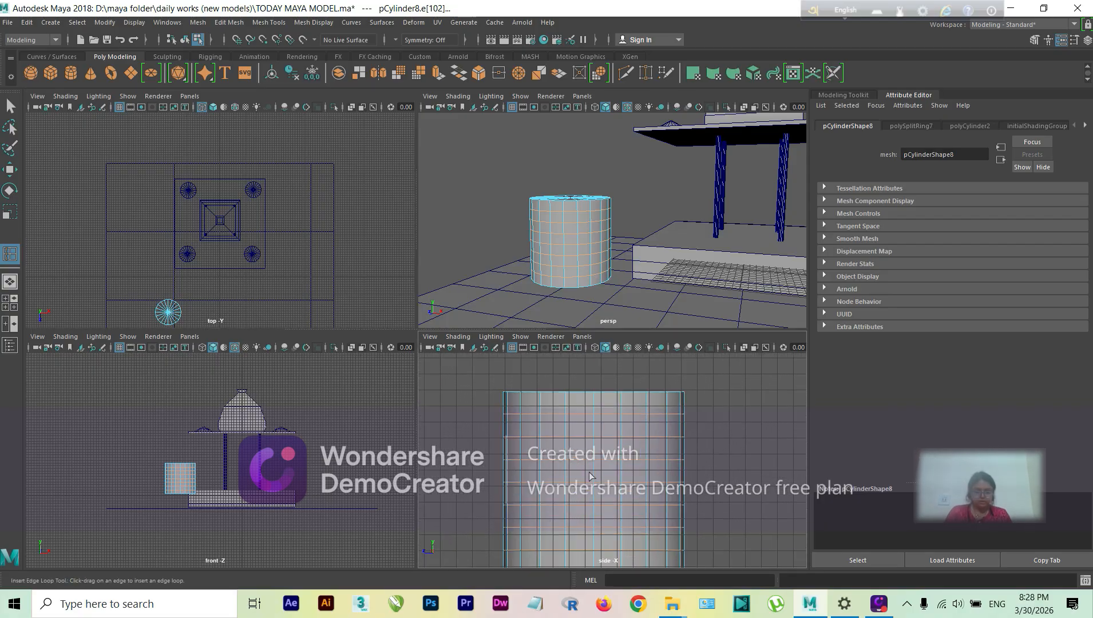
right_click(581, 447)
right_click_drag(628, 297, 533, 292)
left_click_drag(483, 405, 585, 425)
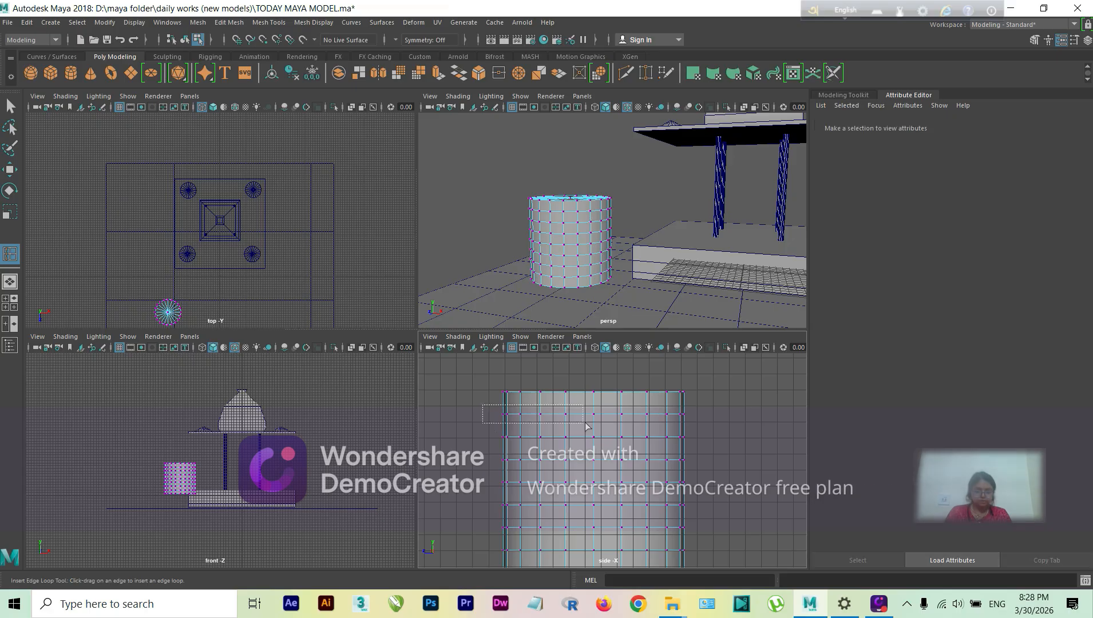
left_click_drag(715, 429, 709, 429)
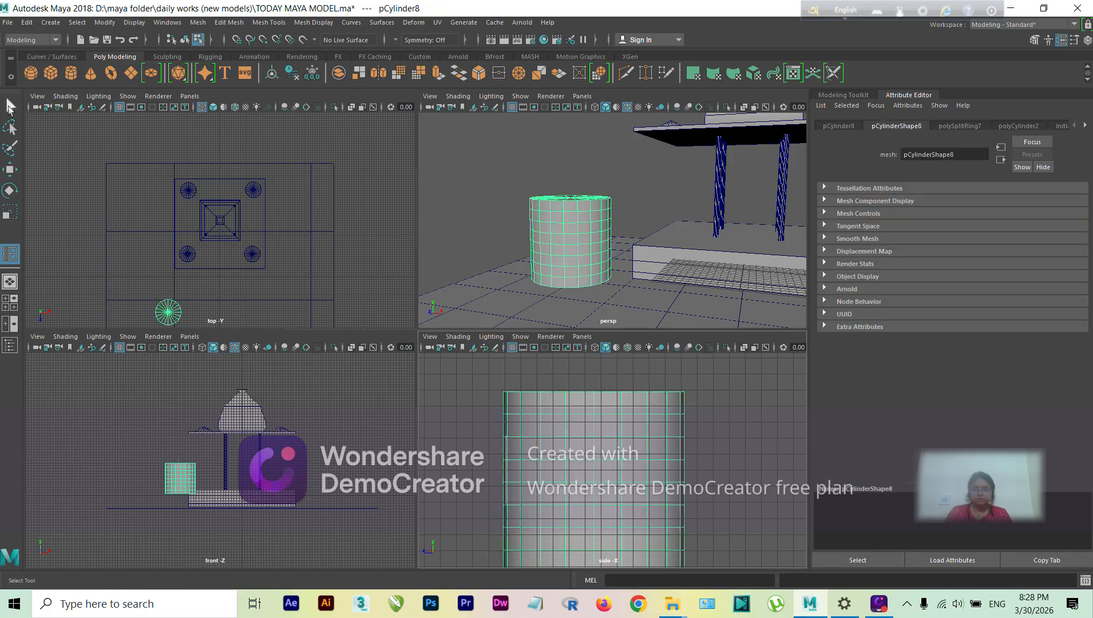
right_click_drag(646, 453, 601, 293)
left_click_drag(491, 408, 710, 429)
key("r")
left_click_drag(595, 414, 574, 462)
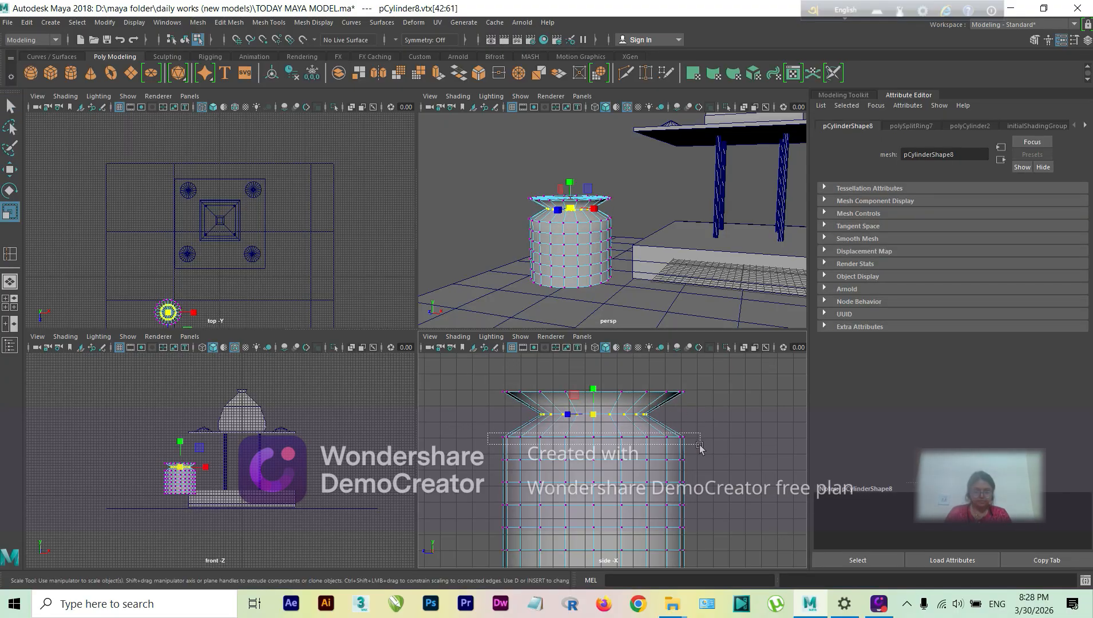
- Scale the three vertex rows below the neck outward one after another to round out the pot's upper body
left_click_drag(700, 446, 699, 447)
left_click_drag(596, 438, 620, 440)
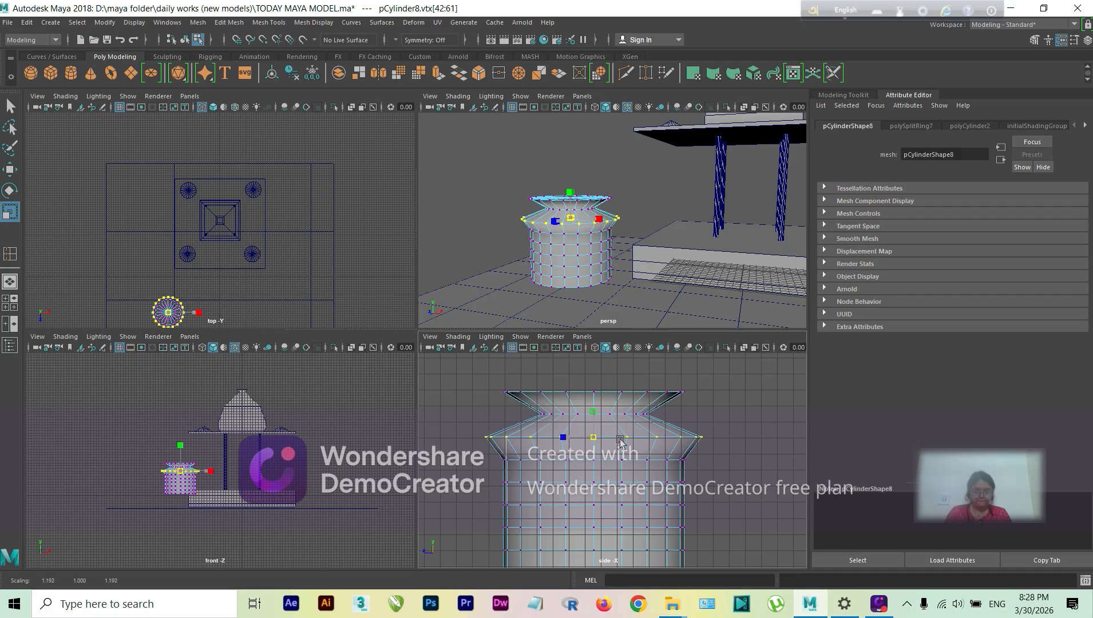
left_click_drag(486, 451, 696, 475)
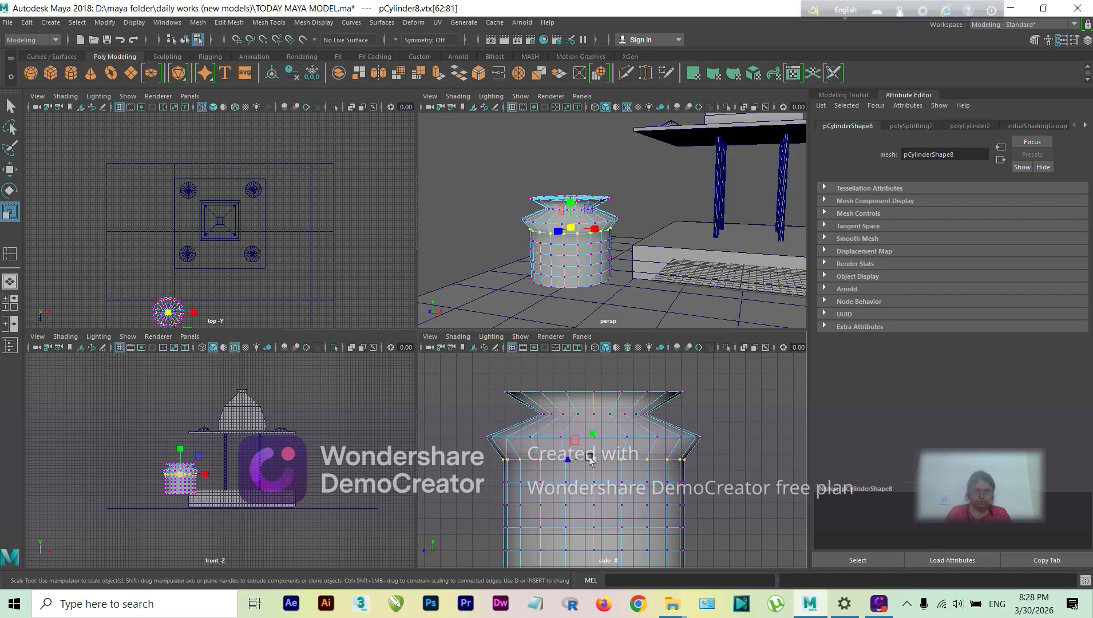
left_click_drag(594, 460, 627, 461)
left_click_drag(487, 474, 634, 499)
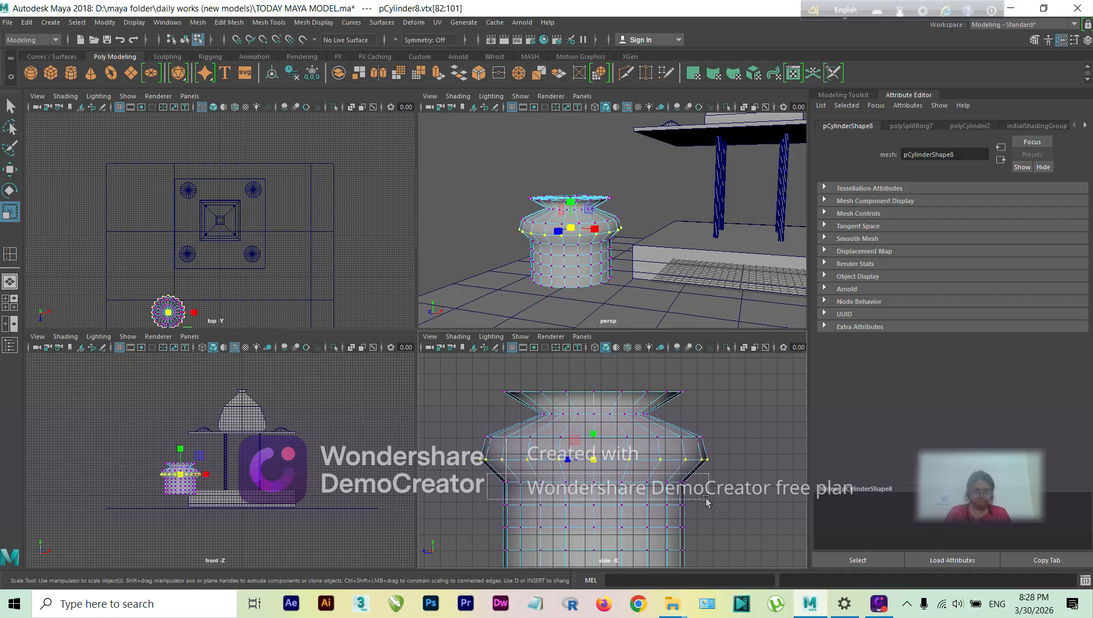
left_click_drag(707, 502, 707, 502)
left_click_drag(593, 483, 624, 484)
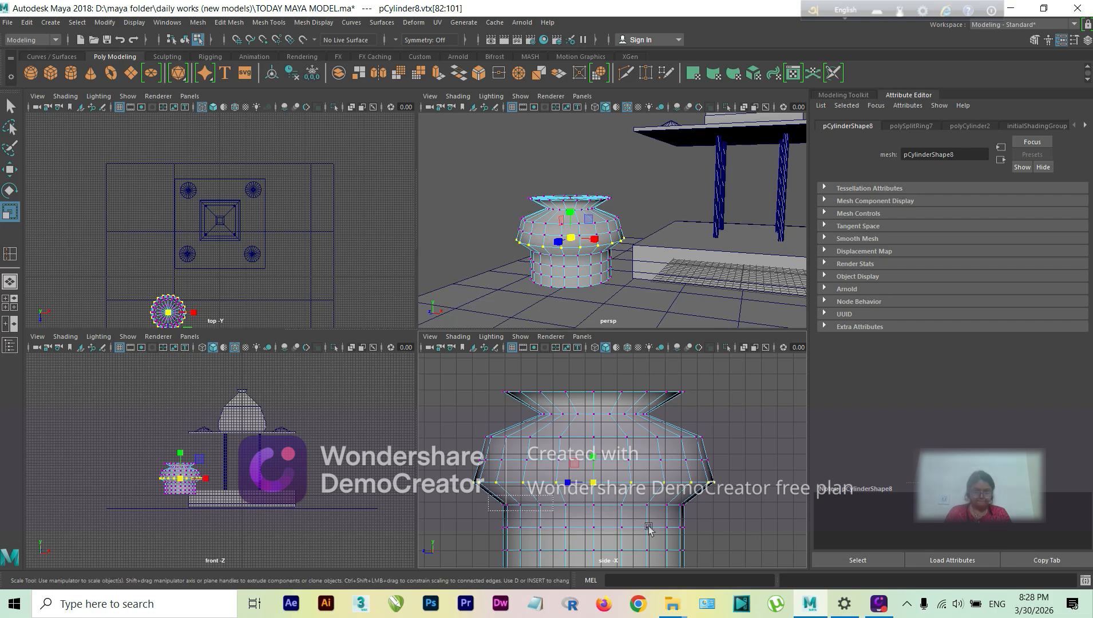
- Widen the next two vertex rows, scaling the upper one to about 1.25 and the lower one less, so the body tapers
left_click_drag(689, 514, 689, 515)
left_click_drag(593, 504, 632, 511)
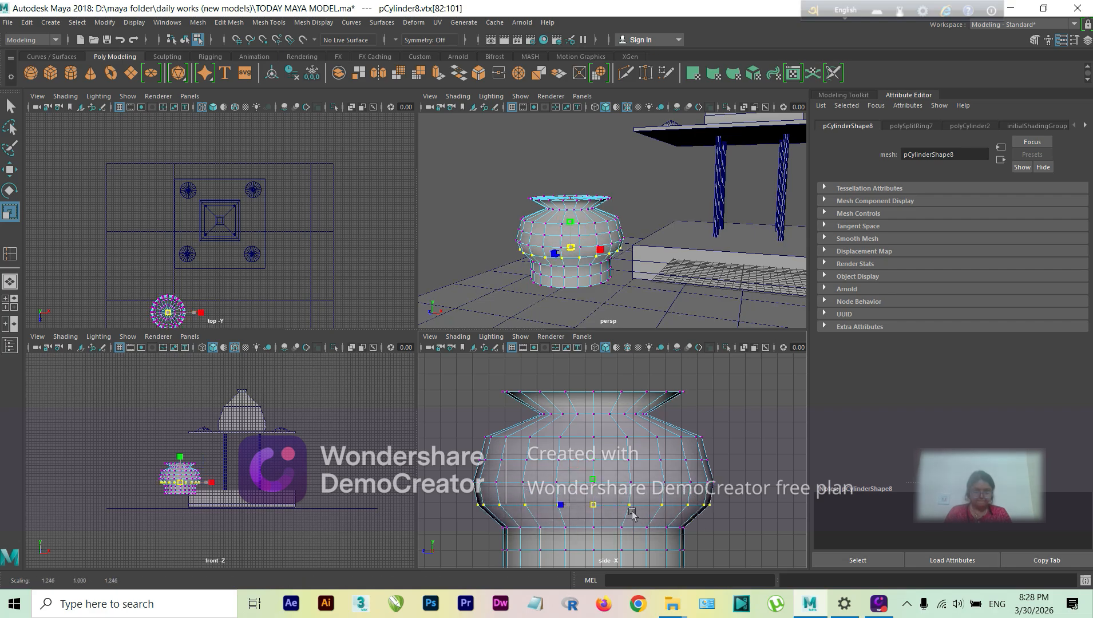
left_click_drag(497, 522, 585, 532)
left_click_drag(696, 536, 699, 537)
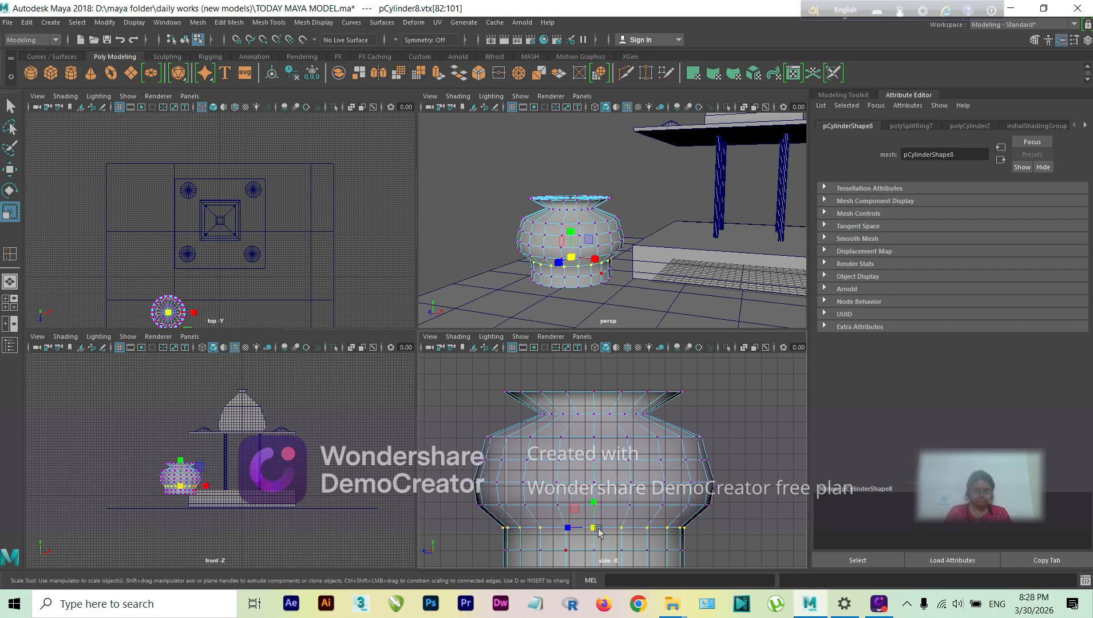
left_click_drag(594, 527, 619, 529)
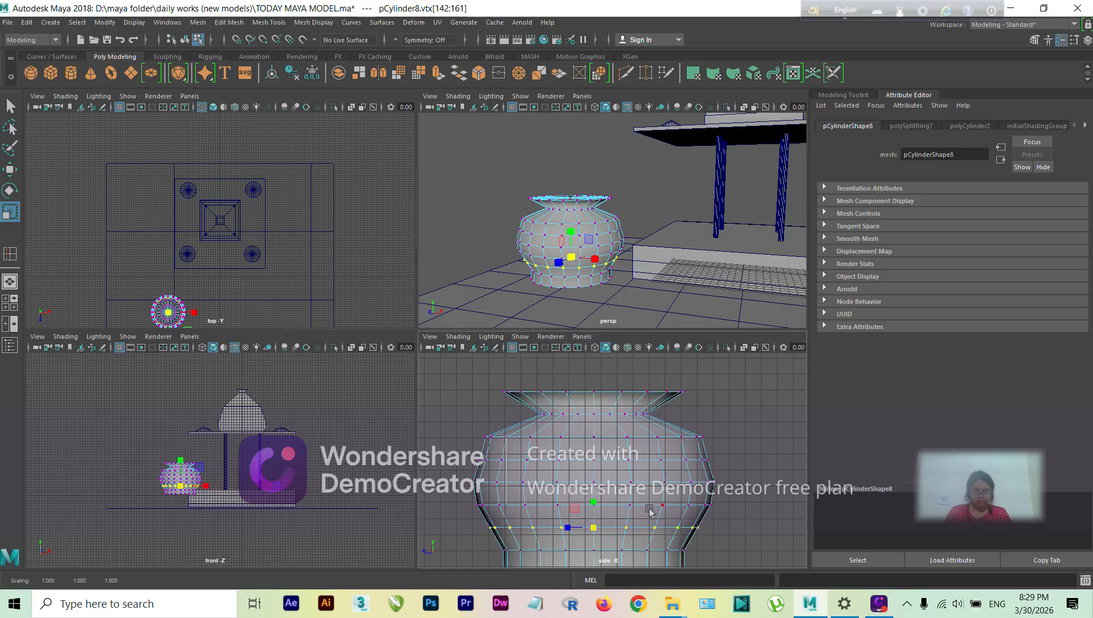
- Scale the vertex row just above the pot's base inward to about 0.82 and widen the bottom row into a flared foot
middle_click_drag(650, 509, 666, 447, "alt")
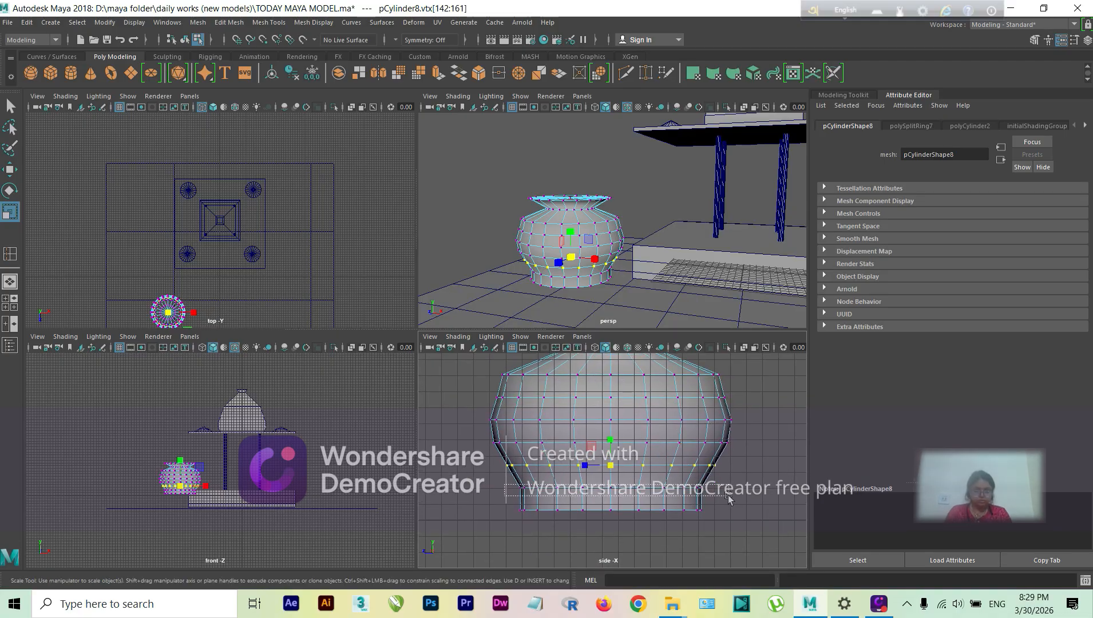
left_click_drag(728, 497, 729, 499)
left_click_drag(614, 490, 590, 497)
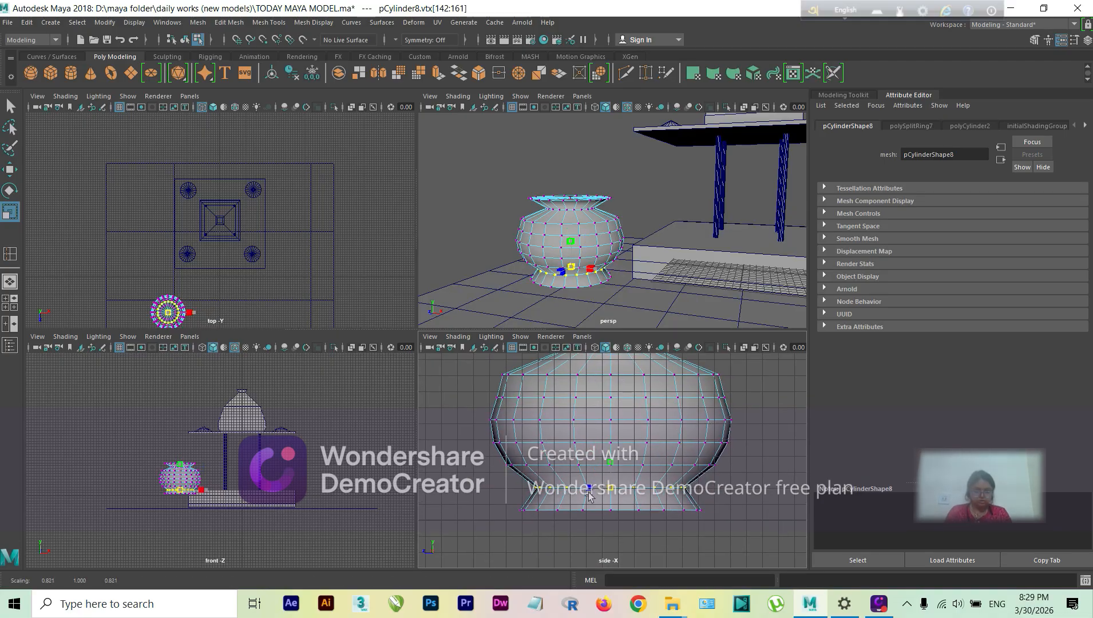
left_click_drag(518, 497, 613, 479)
key("w")
left_click(729, 474)
scroll(725, 477, "down", 1)
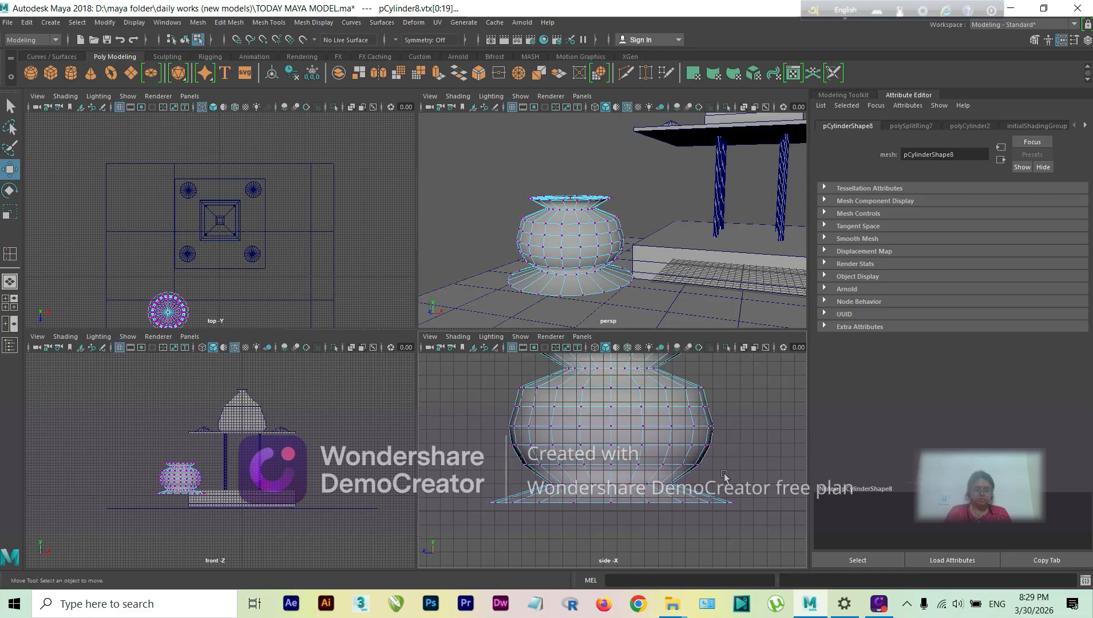
- Return to the single perspective view, switch the pot back to object mode and select it to check its shape
scroll(564, 243, "down", 8)
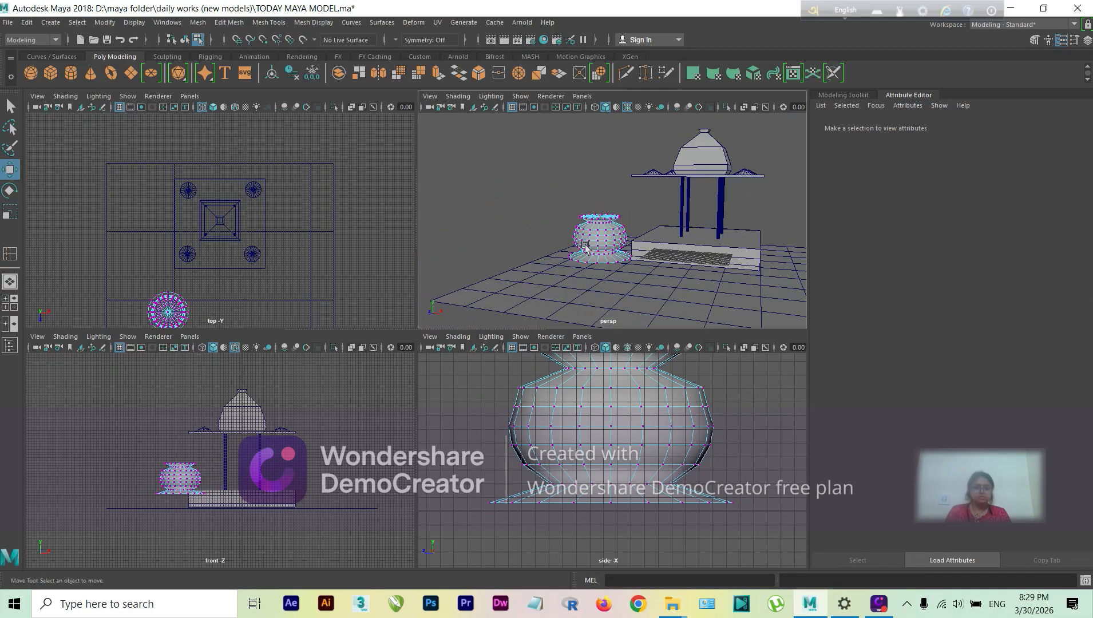
left_click_drag(572, 255, 571, 261, "alt")
scroll(464, 290, "up", 3)
left_click(9, 281)
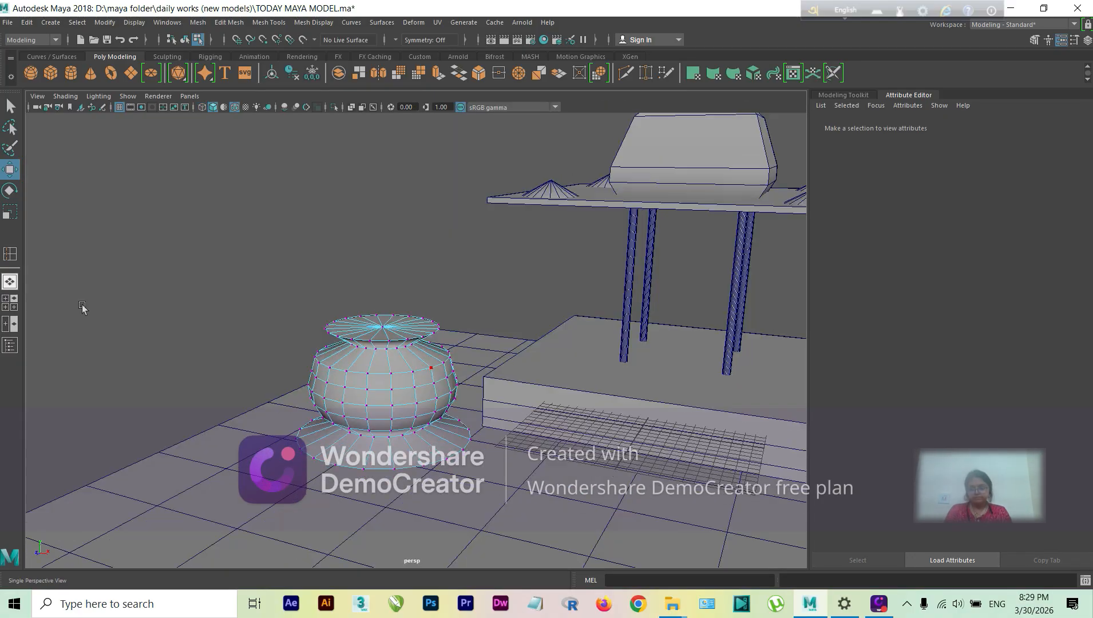
right_click_drag(371, 303, 428, 312)
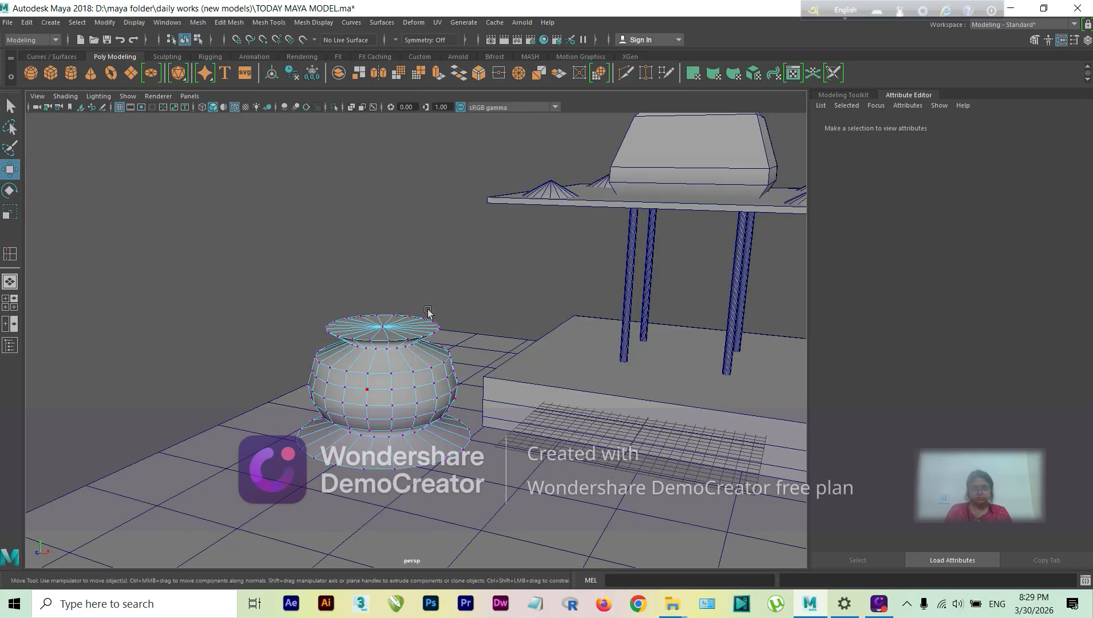
left_click(396, 330)
left_click_drag(396, 330, 339, 319, "alt")
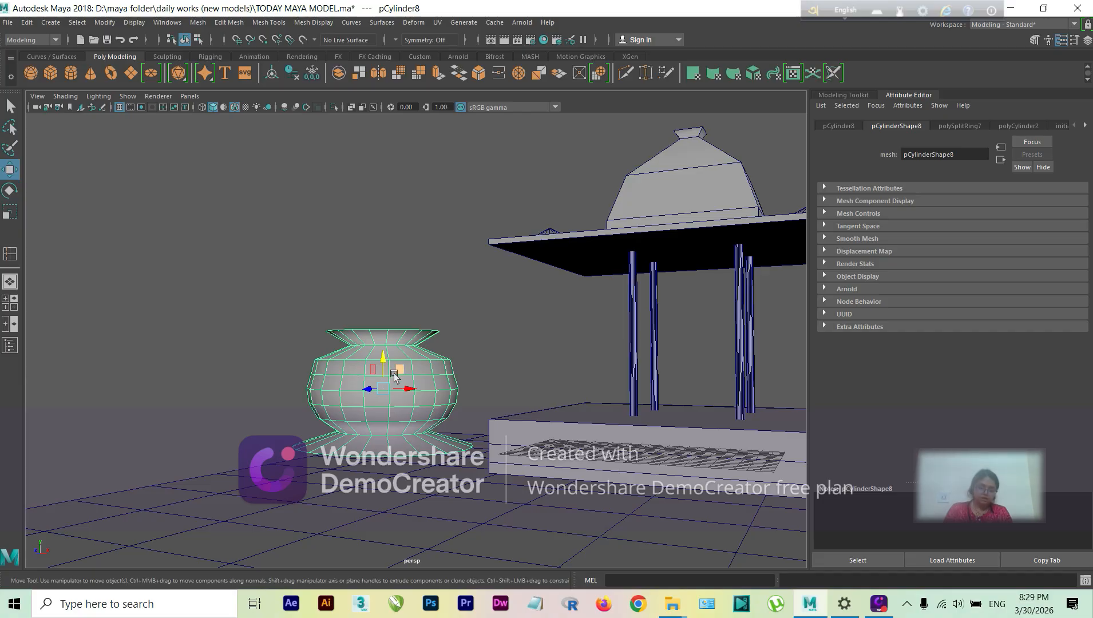
scroll(391, 361, "up", 6)
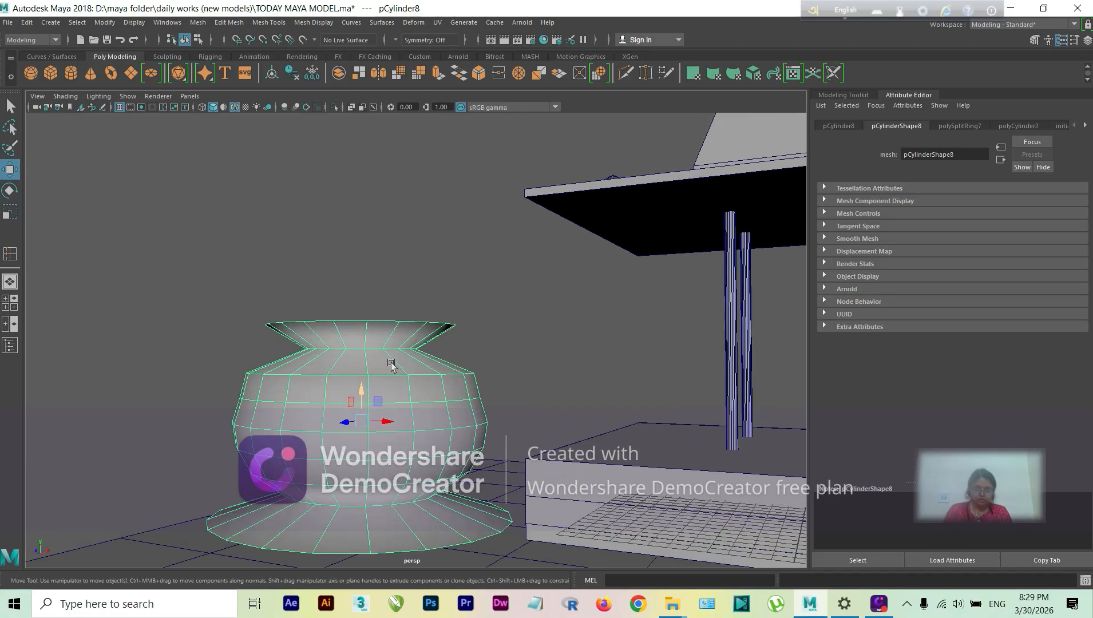
left_click_drag(418, 225, 109, 322, "alt")
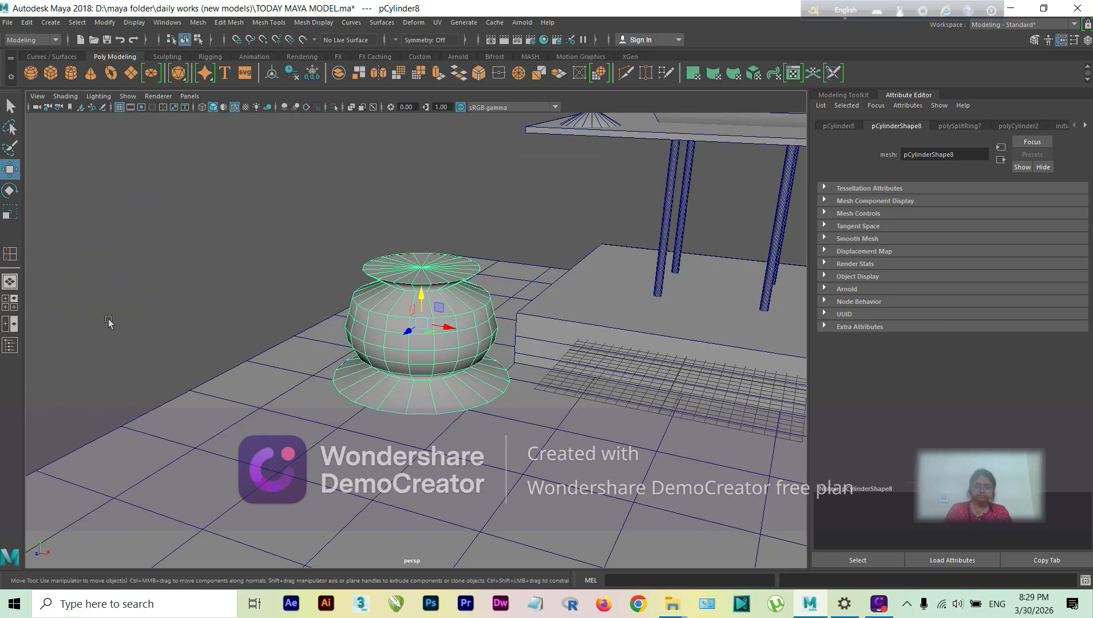
- Show all four views, bring the whole pavilion into the side view and turn on its wireframe-on-shaded display
left_click(7, 308)
scroll(629, 452, "down", 4)
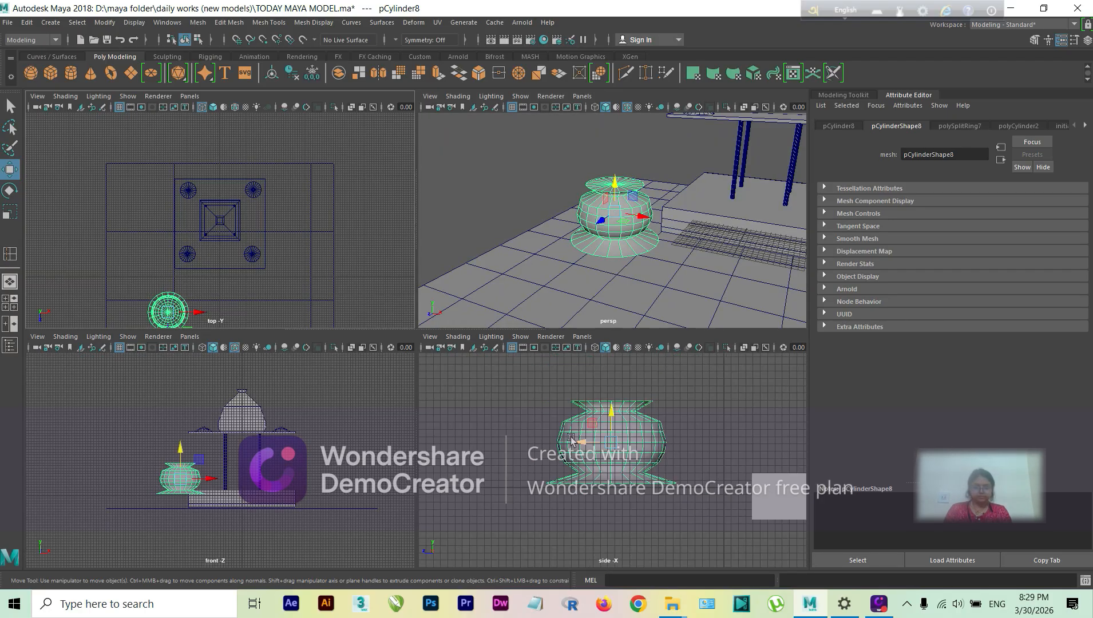
middle_click_drag(653, 462, 549, 531, "alt")
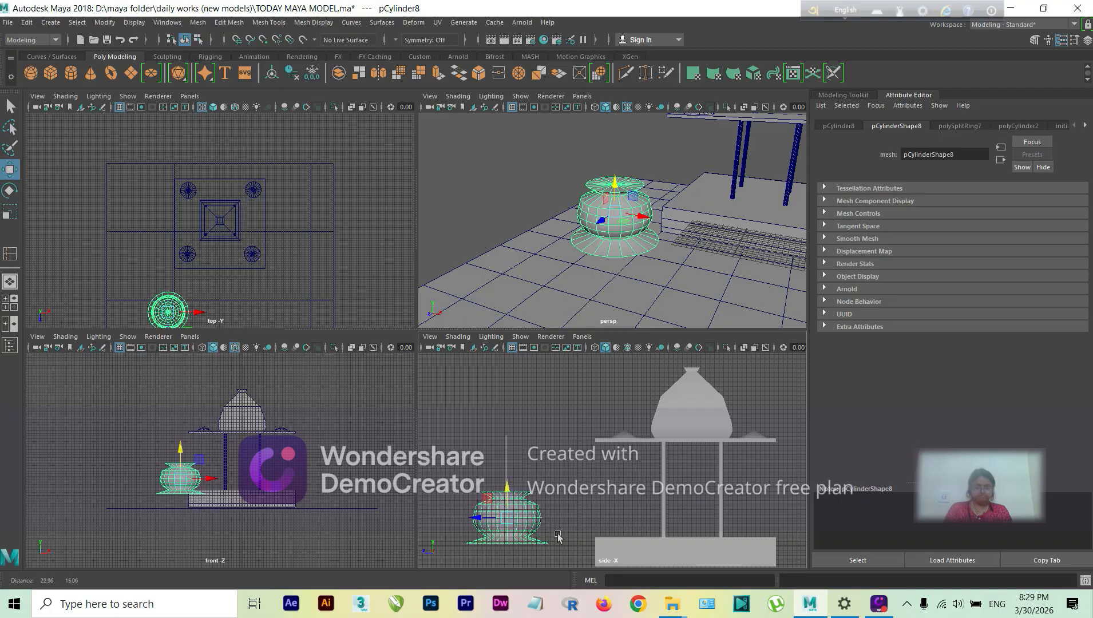
left_click(704, 410)
left_click(627, 347)
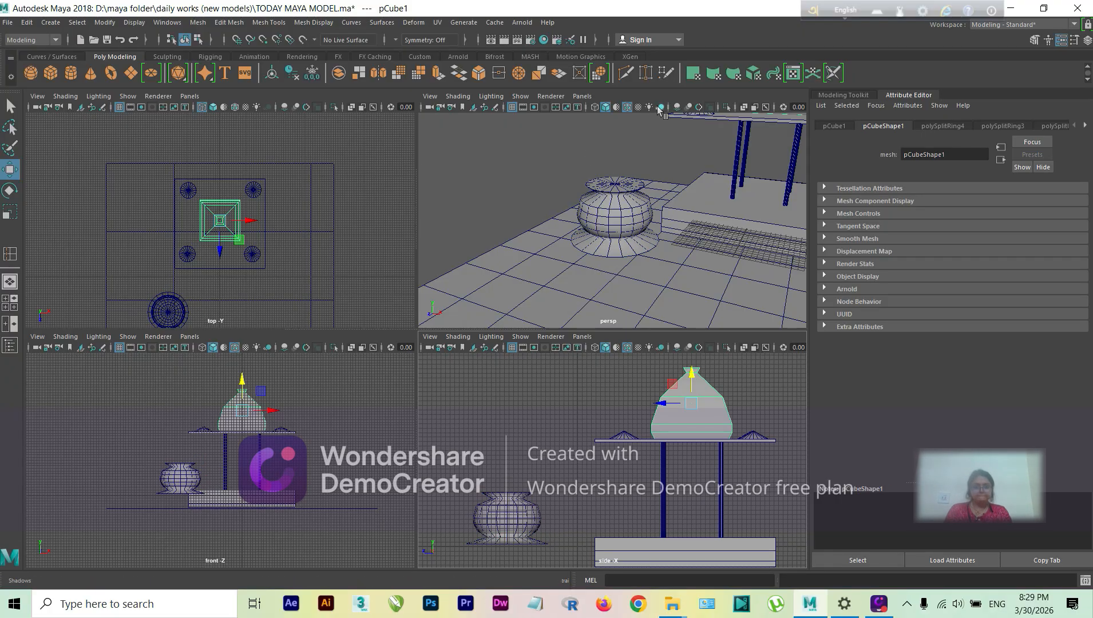
left_click(234, 107)
left_click(564, 279)
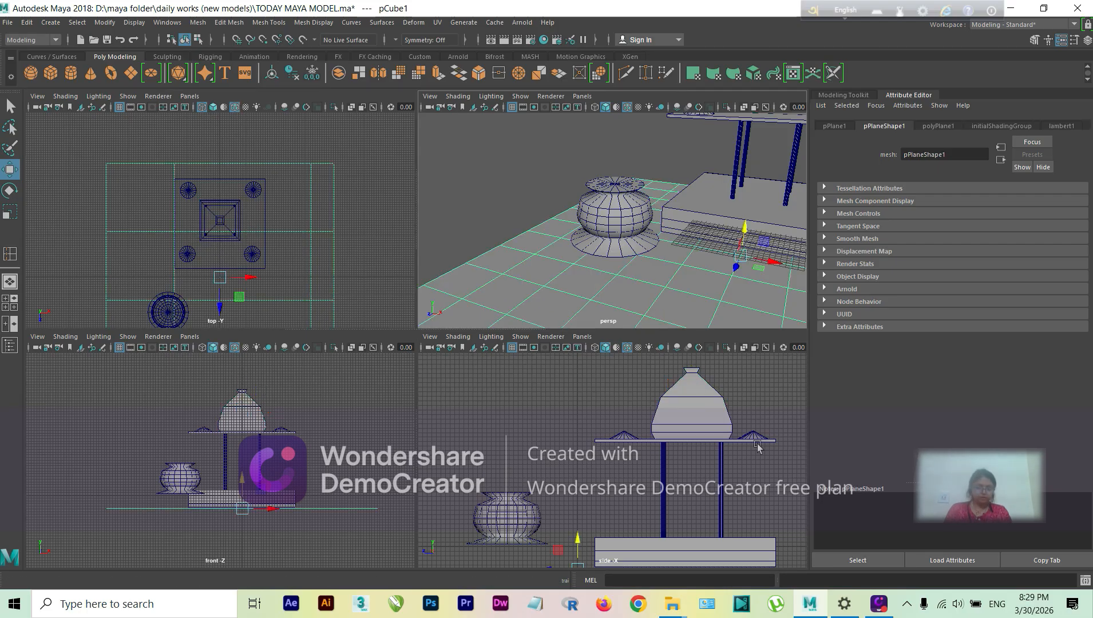
left_click(786, 417)
- Raise the pot vertically to about Y 19.8 cm, near the height of the roof slab
scroll(535, 534, "up", 1)
left_click(490, 532)
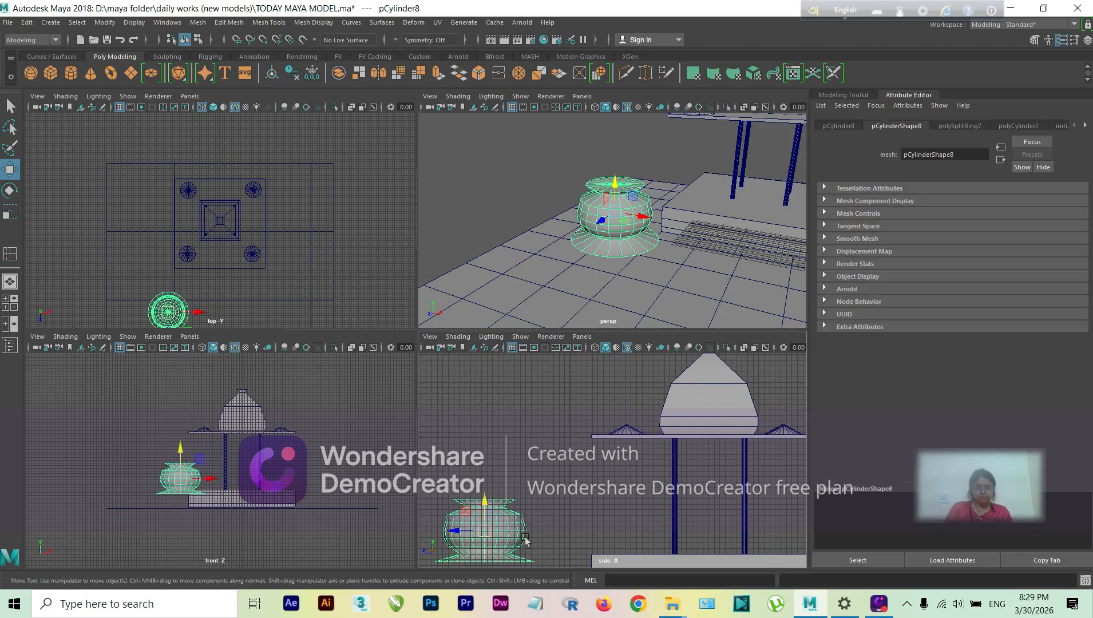
left_click_drag(488, 499, 488, 423)
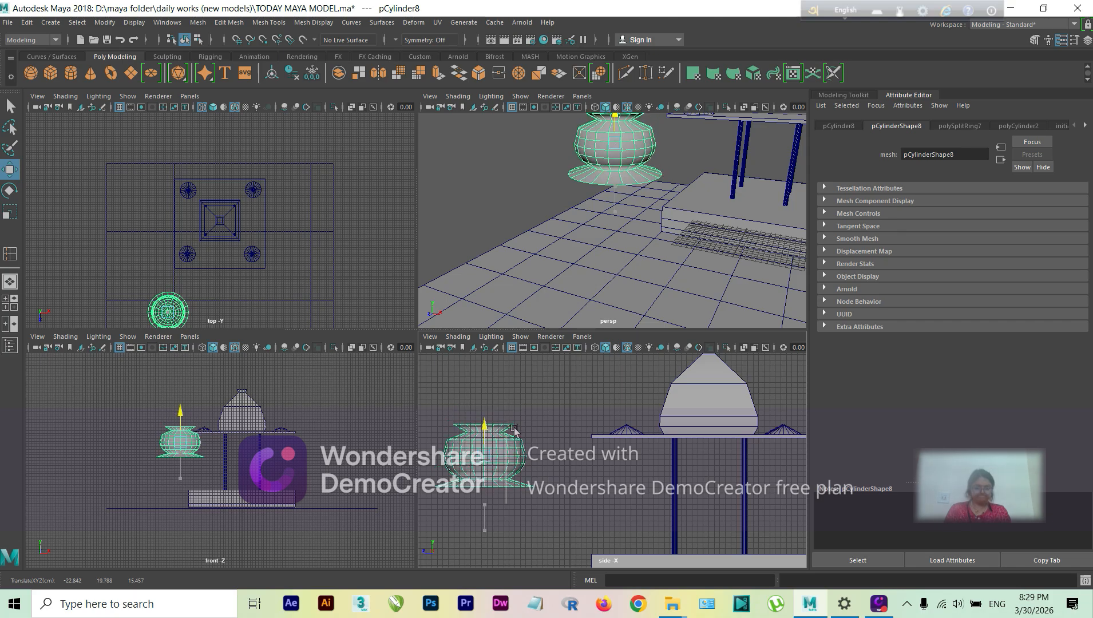
left_click(574, 458)
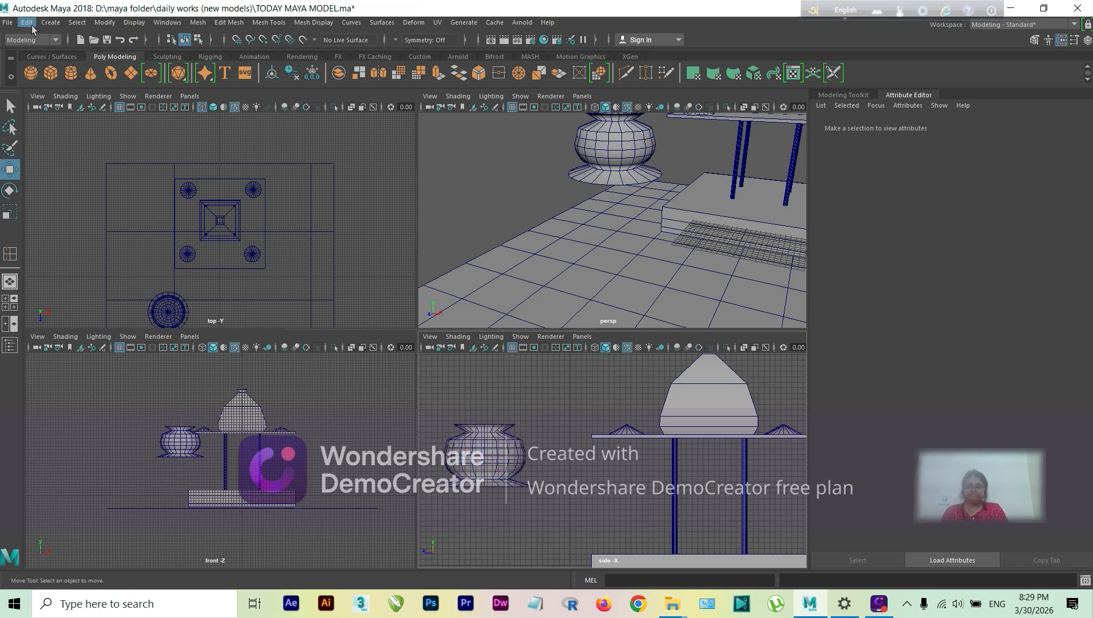
- Start a new empty scene without saving the changes to TODAY MAYA MODEL.ma
left_click(8, 24)
left_click(20, 42)
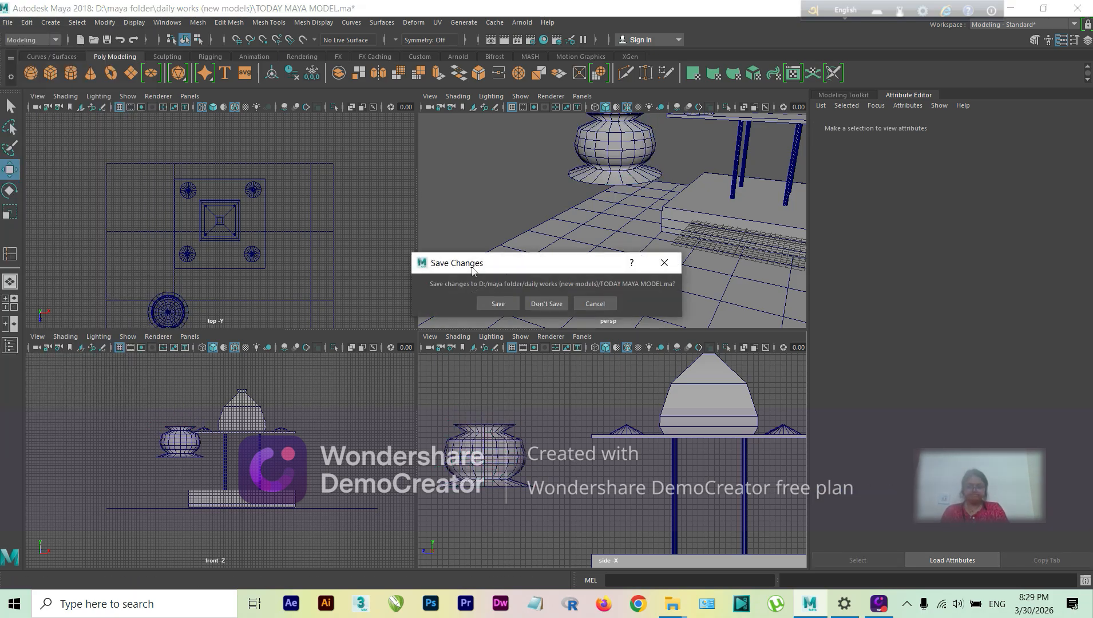
left_click(547, 303)
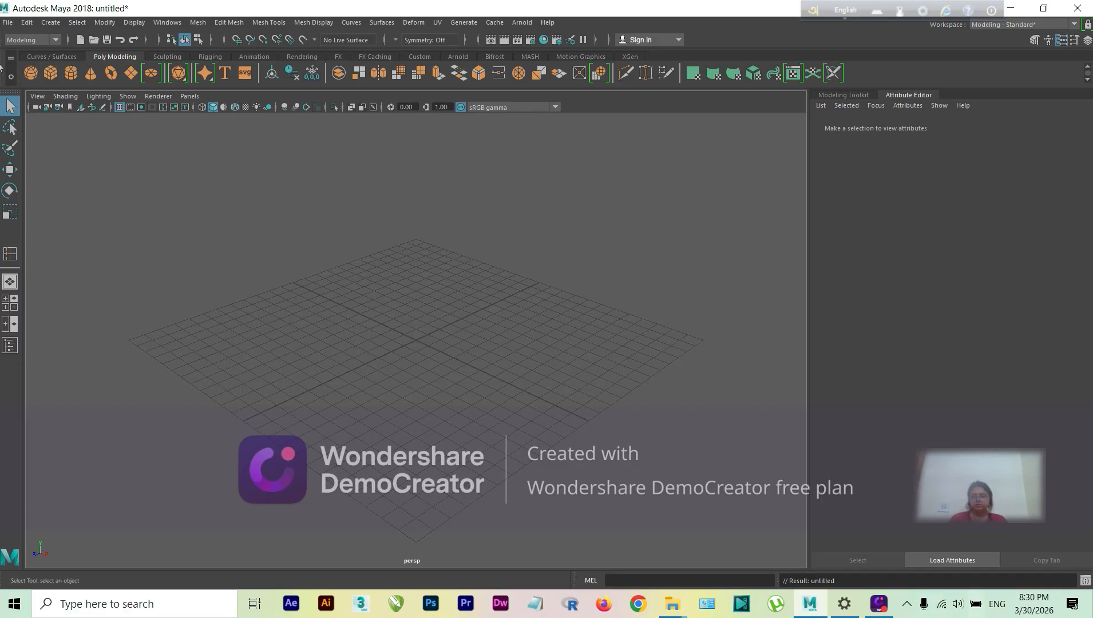
- Open shiva idol.ma from the daily works (new models) folder without saving the untitled scene, and inspect the idol from a lower angle
left_click(7, 23)
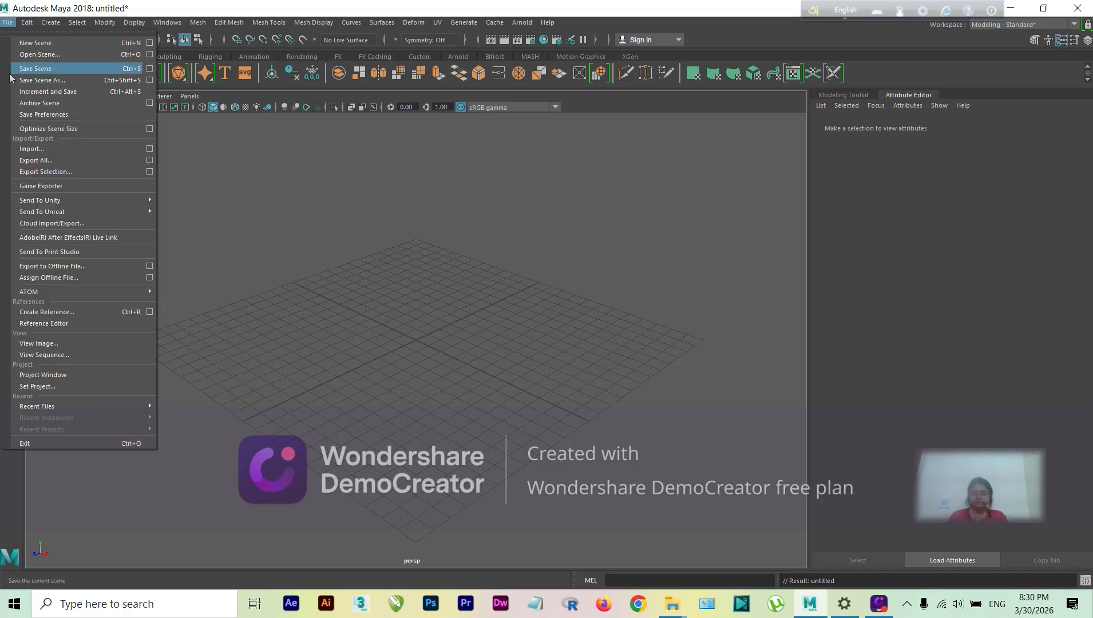
left_click(36, 54)
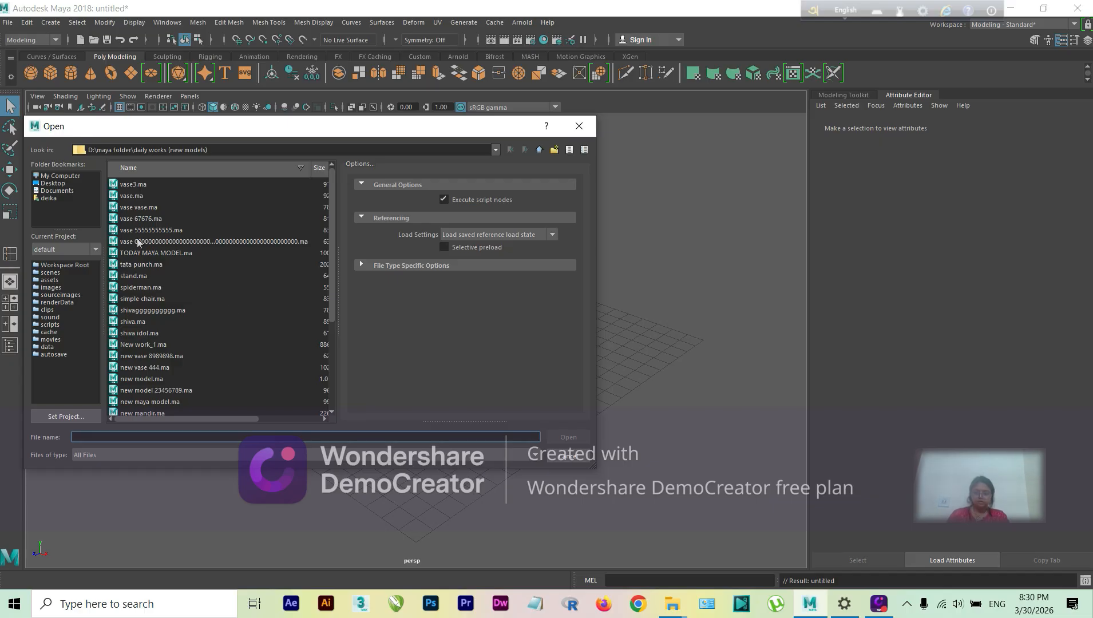
scroll(145, 256, "down", 1)
scroll(147, 260, "down", 1)
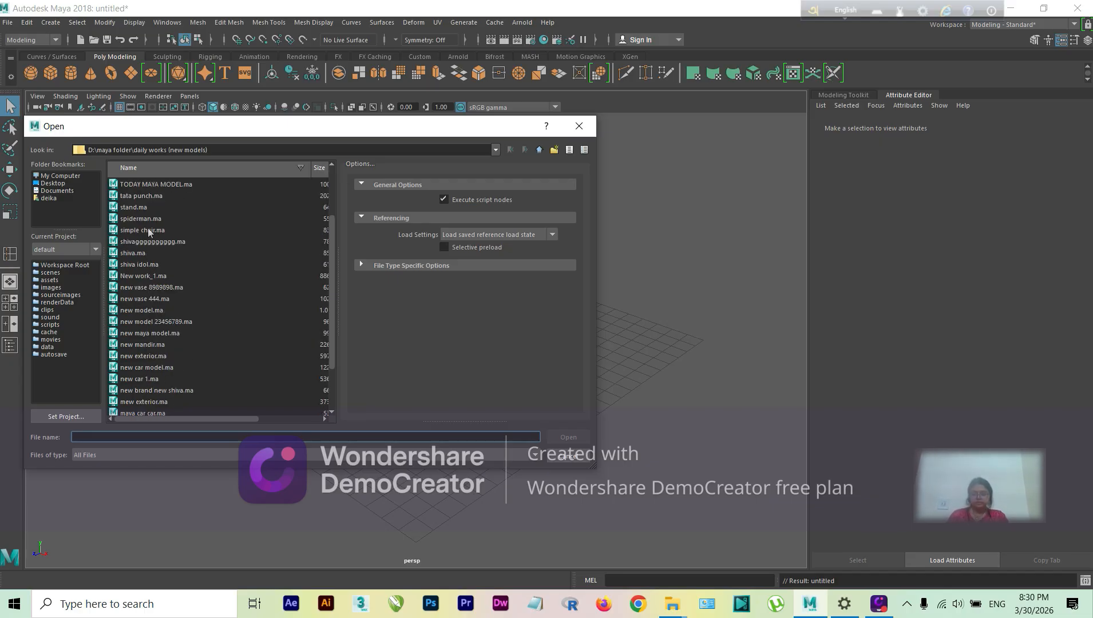
left_click(148, 265)
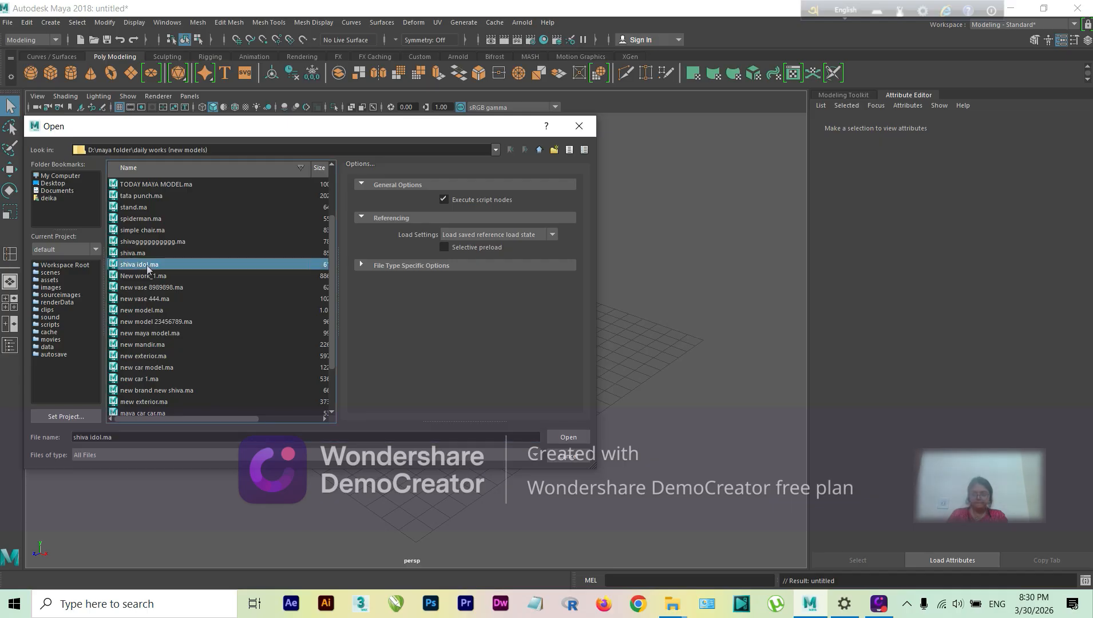
left_click(564, 437)
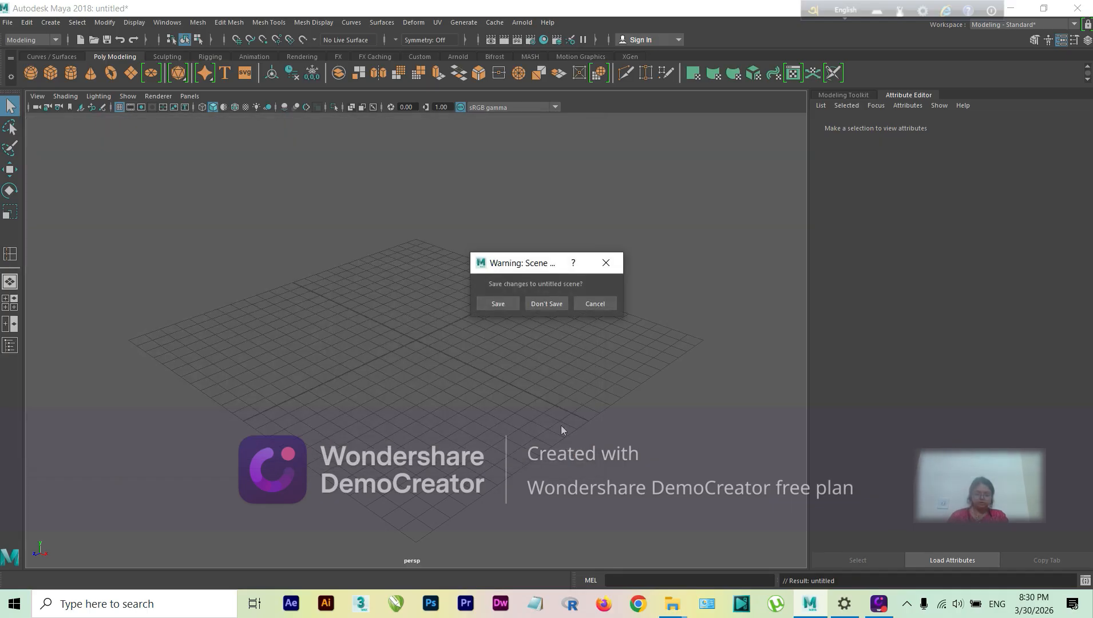
left_click(546, 304)
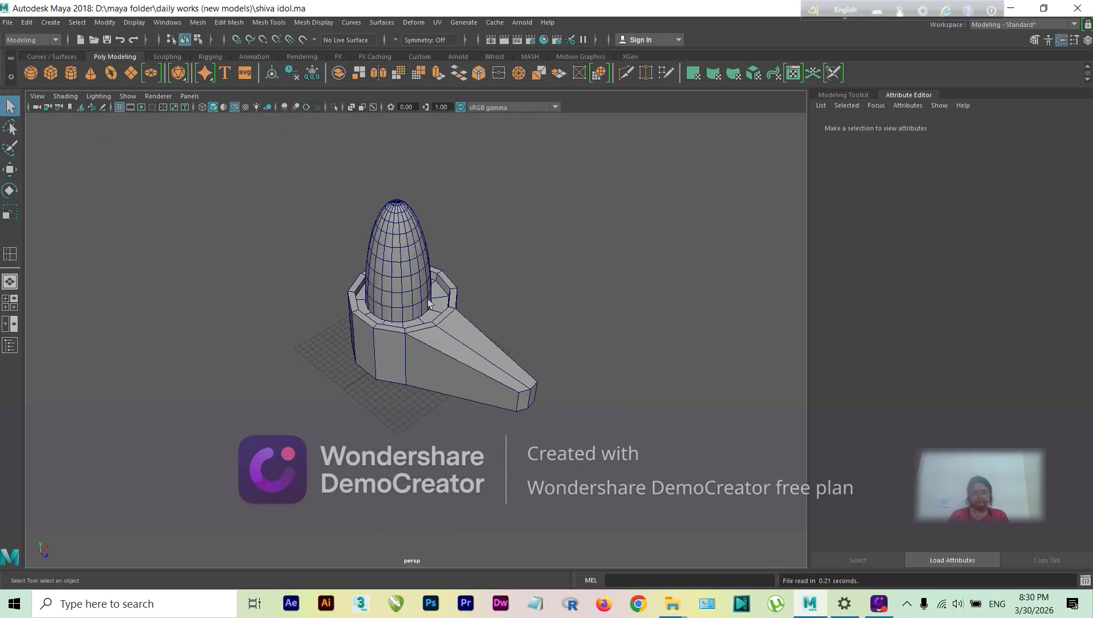
left_click_drag(411, 306, 399, 336, "alt")
scroll(399, 336, "down", 3)
- Start a new empty scene without saving the changes to shiva idol.ma
left_click(8, 22)
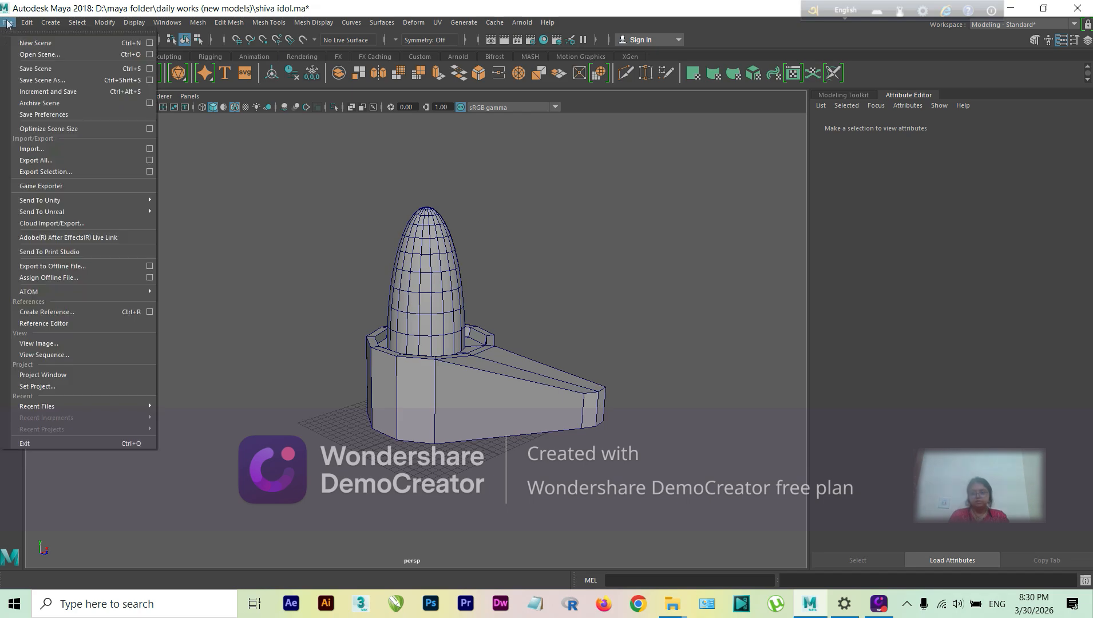
left_click(32, 43)
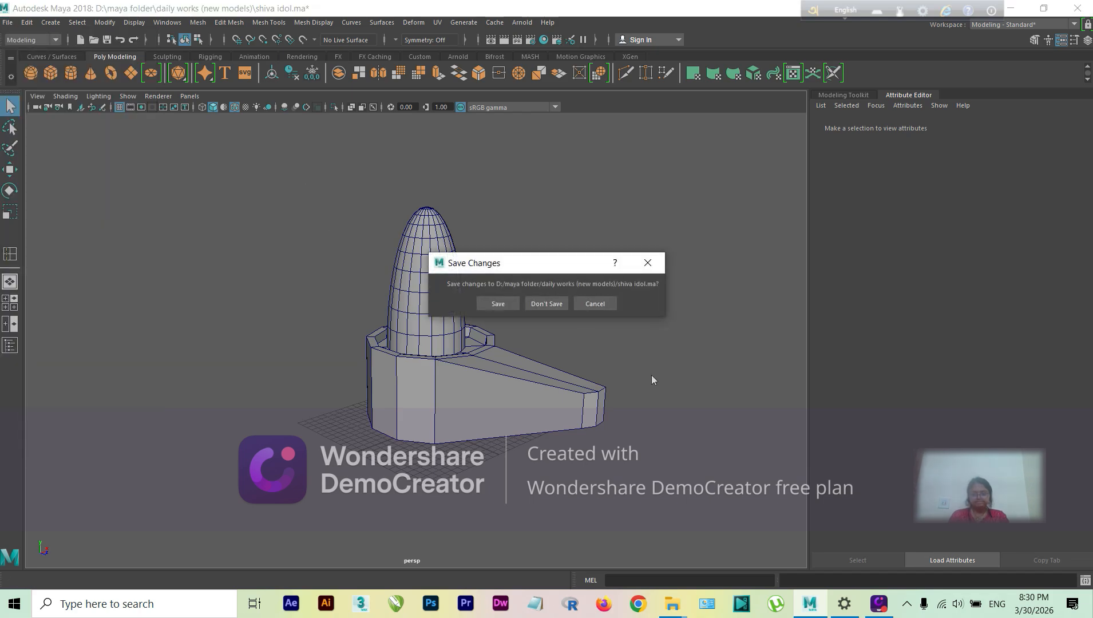
left_click(547, 304)
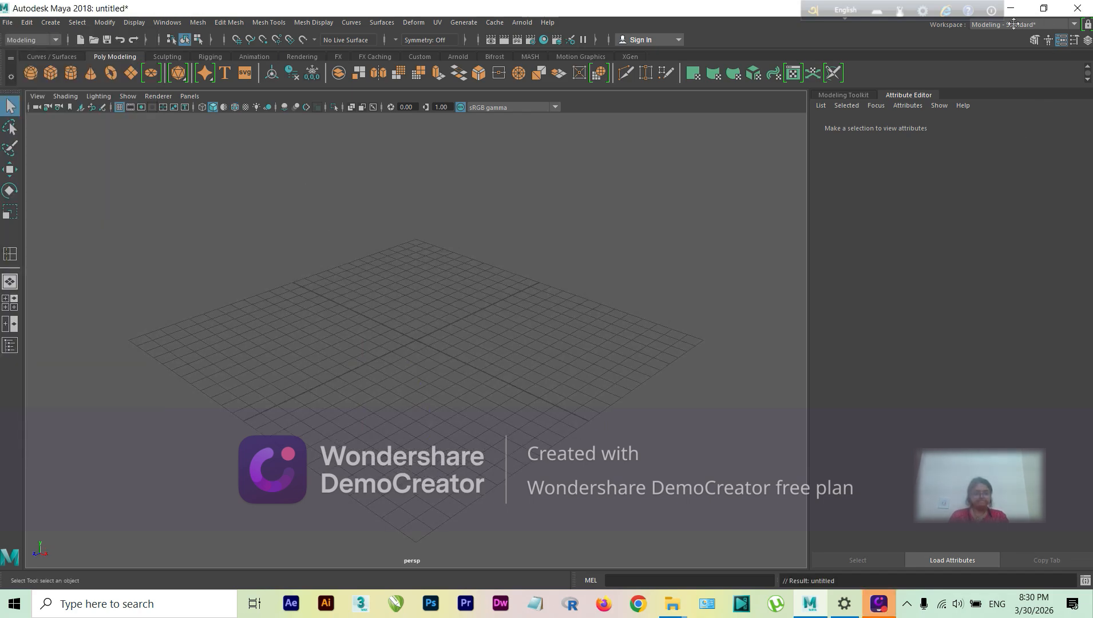